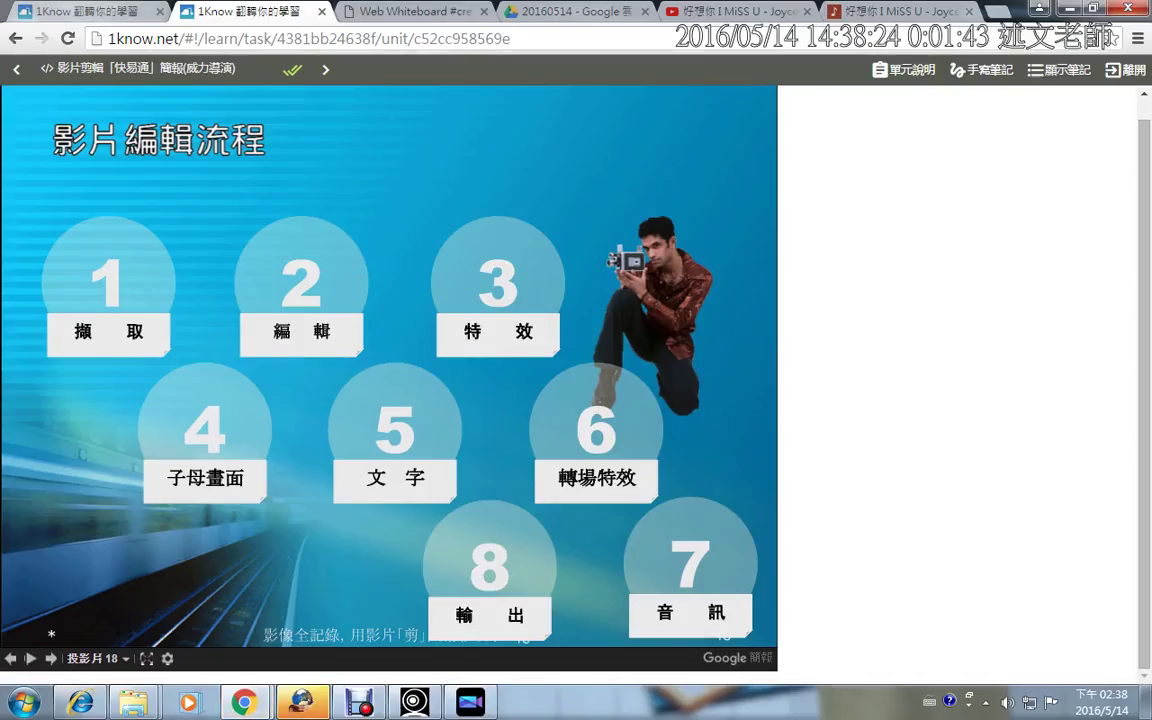
# Show the Prezi presentation 原來數位教材編製與錄影 and advance through sample videos 1 and 2.
pyautogui.click(90, 11)
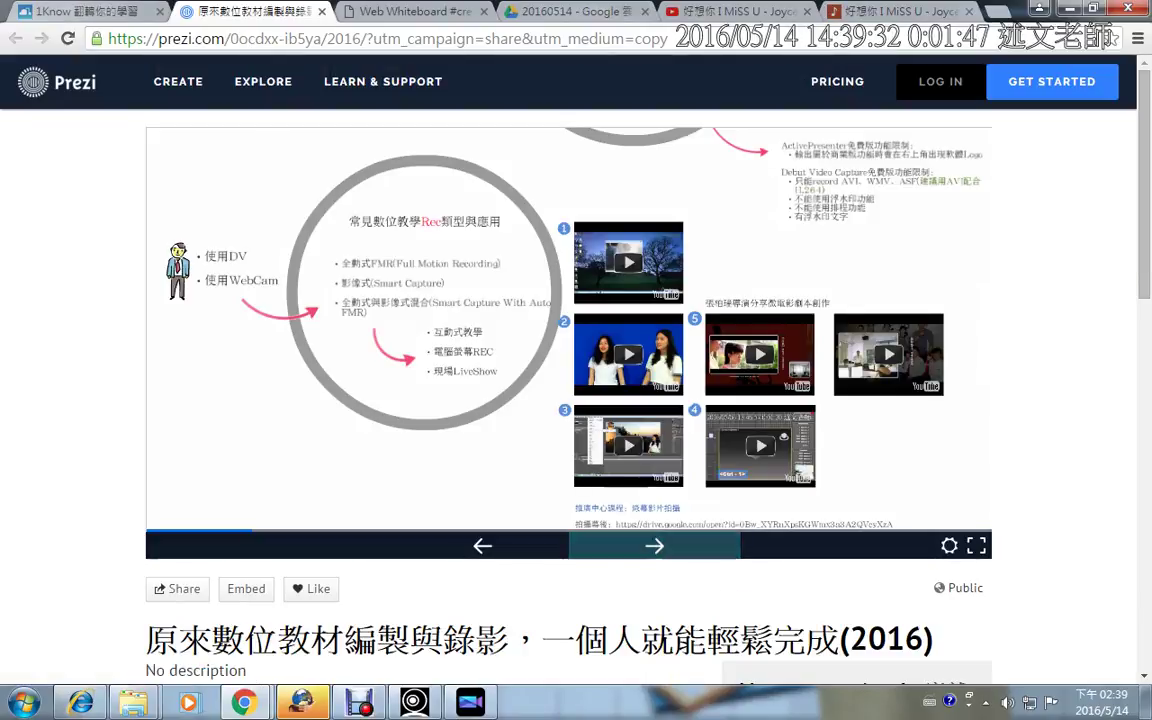
pyautogui.press('Right')
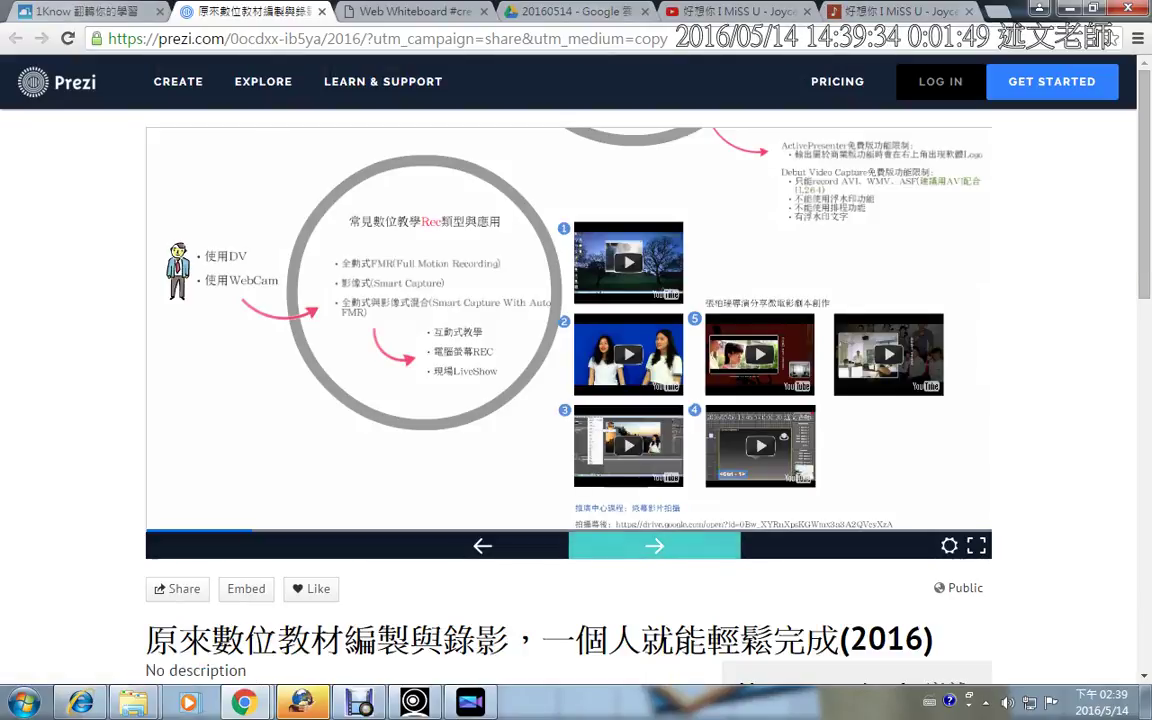
pyautogui.press('Right')
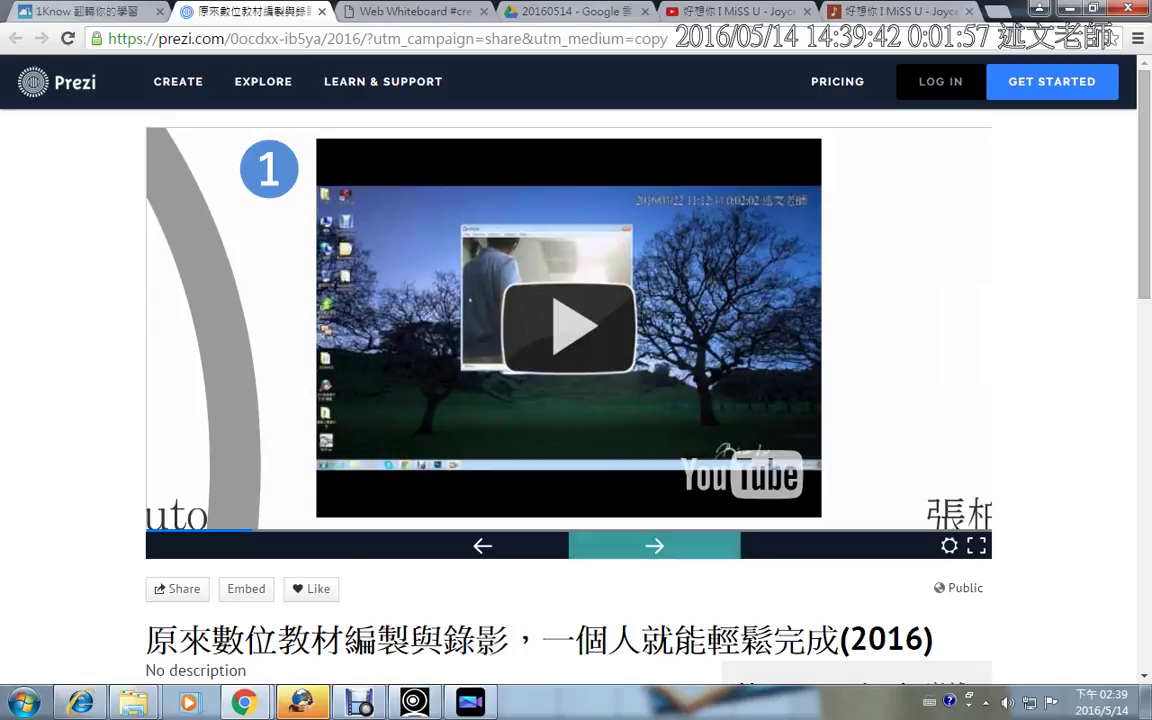
pyautogui.press('Right')
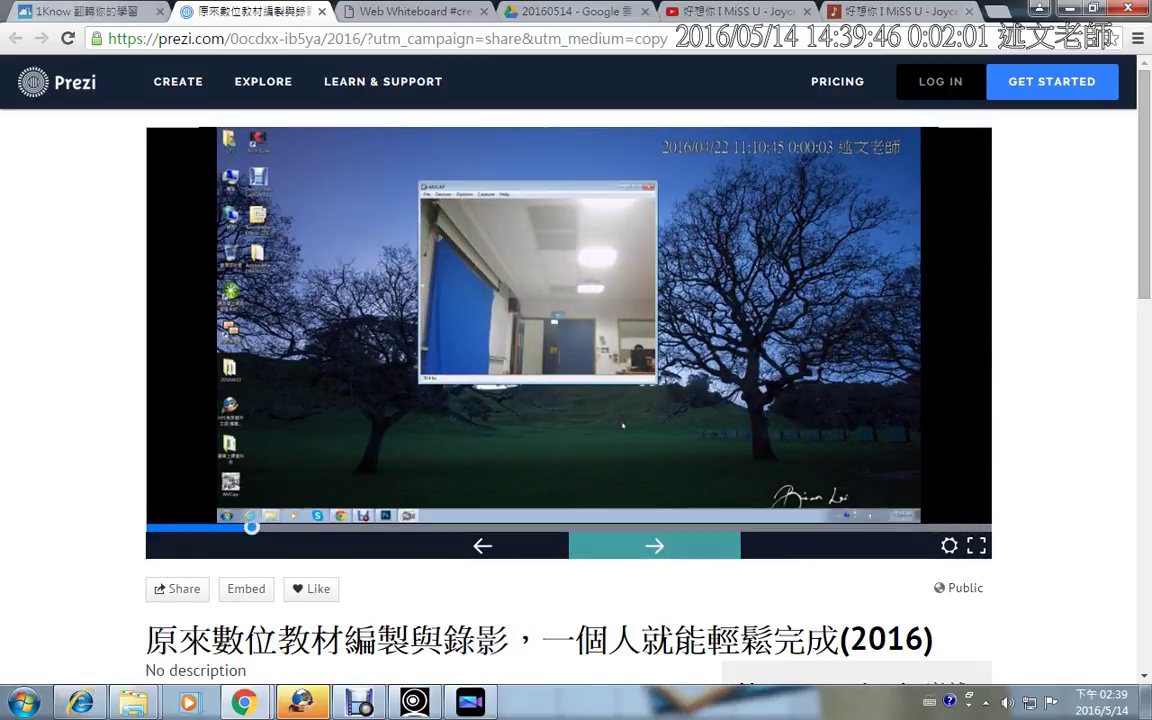
pyautogui.press('Right')
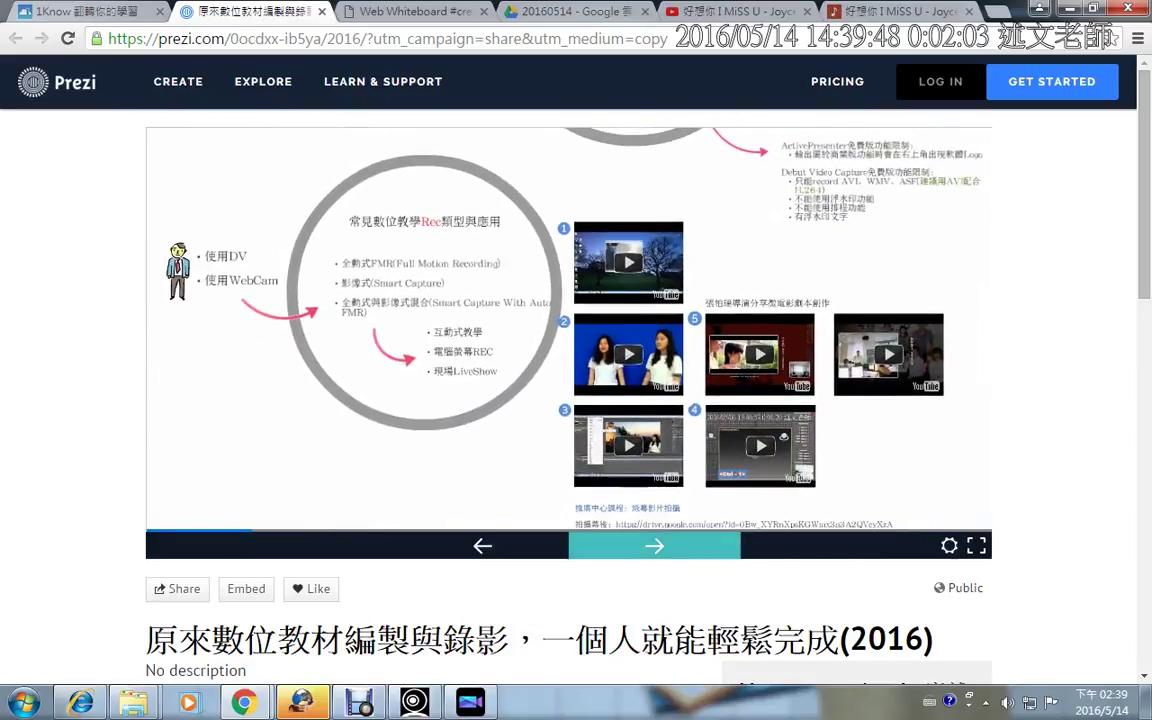
pyautogui.press('Right')
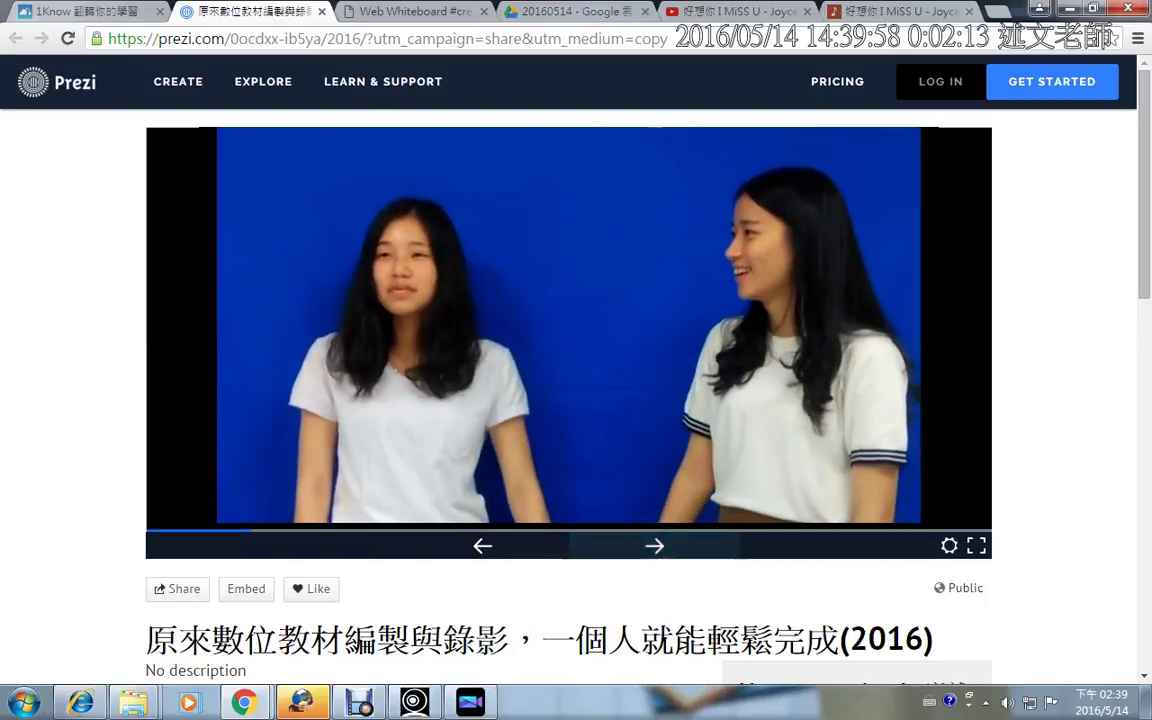
# Advance the Prezi to sample video 3, skip ahead through its recording, and return to the overview.
pyautogui.click(655, 546)
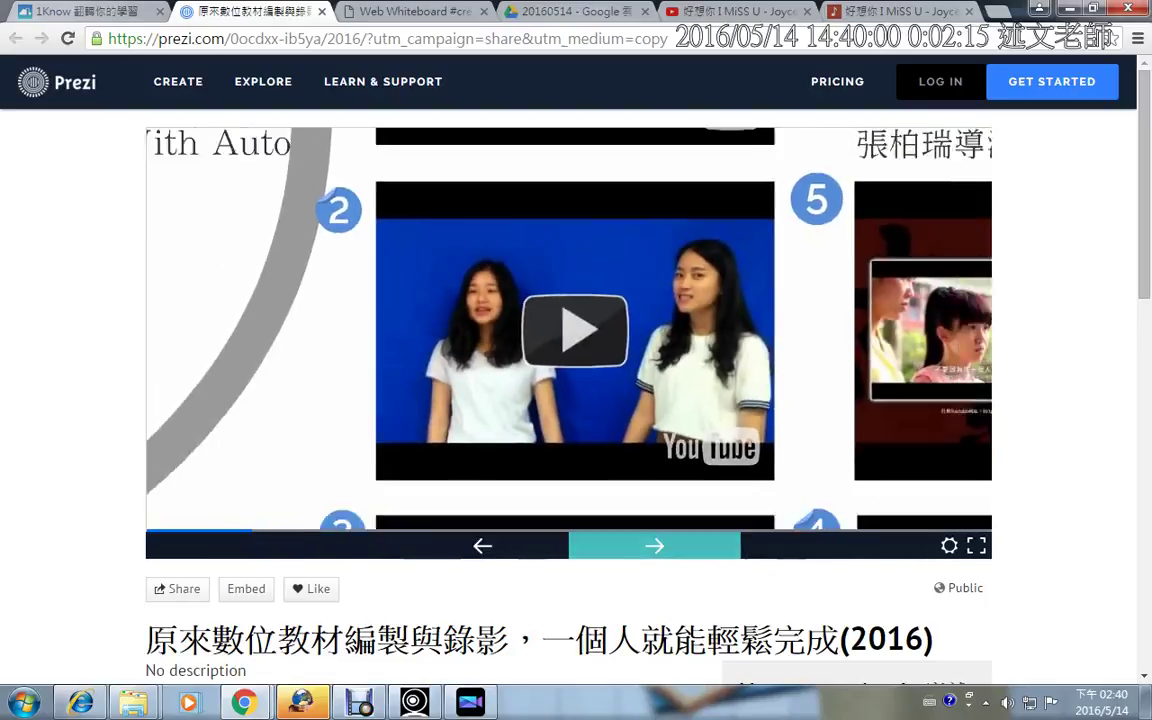
pyautogui.press('Right')
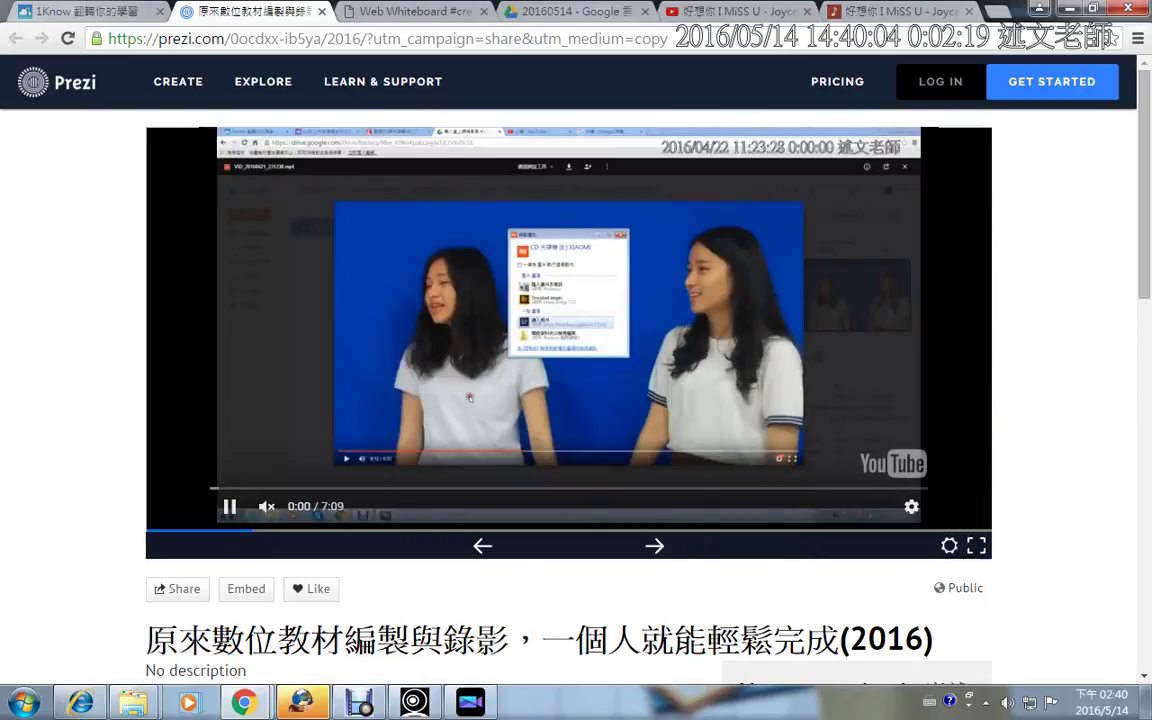
pyautogui.click(378, 488)
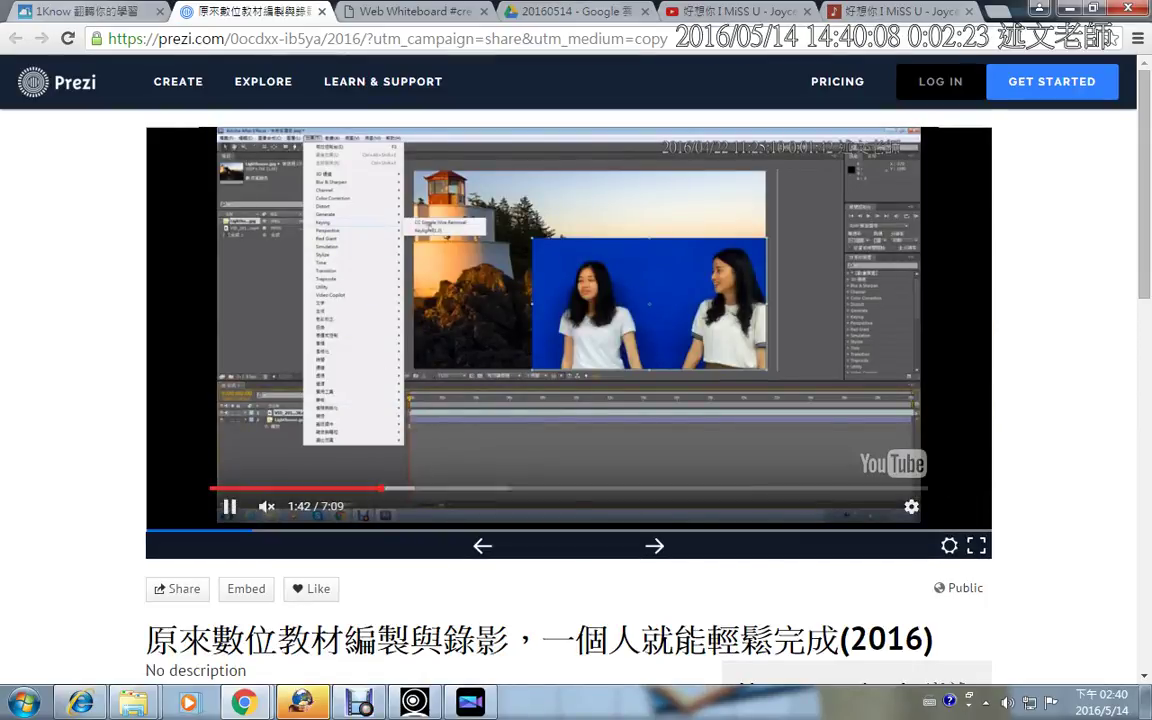
pyautogui.click(469, 488)
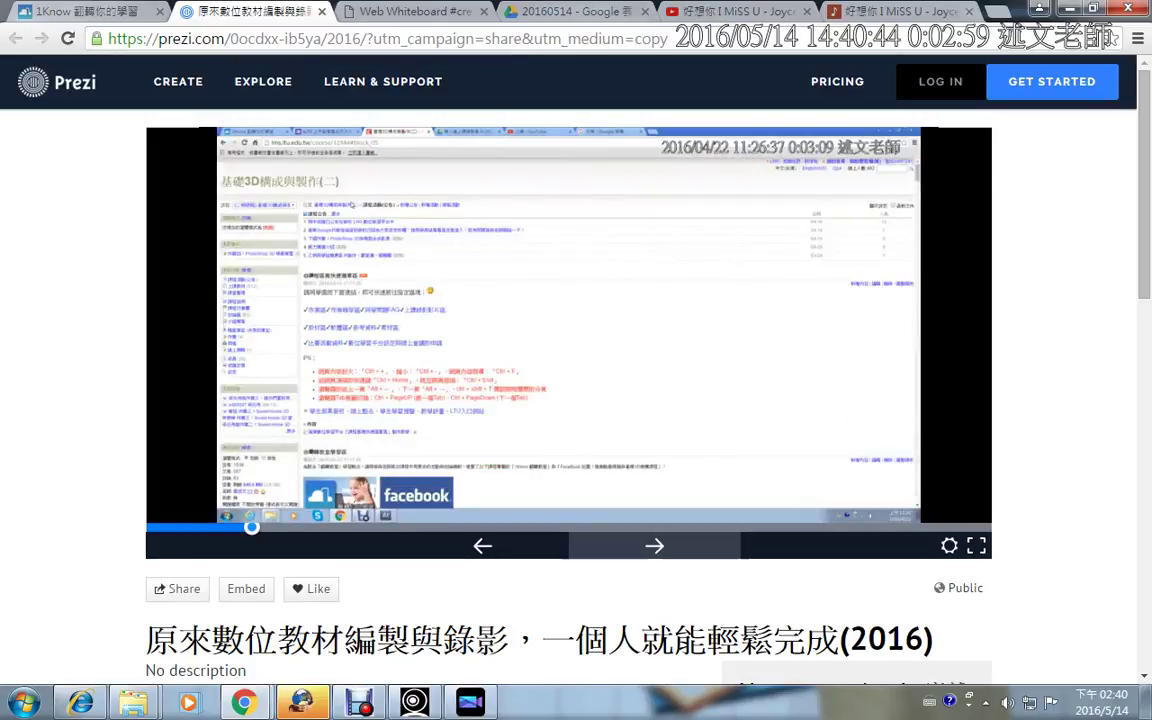
pyautogui.click(654, 546)
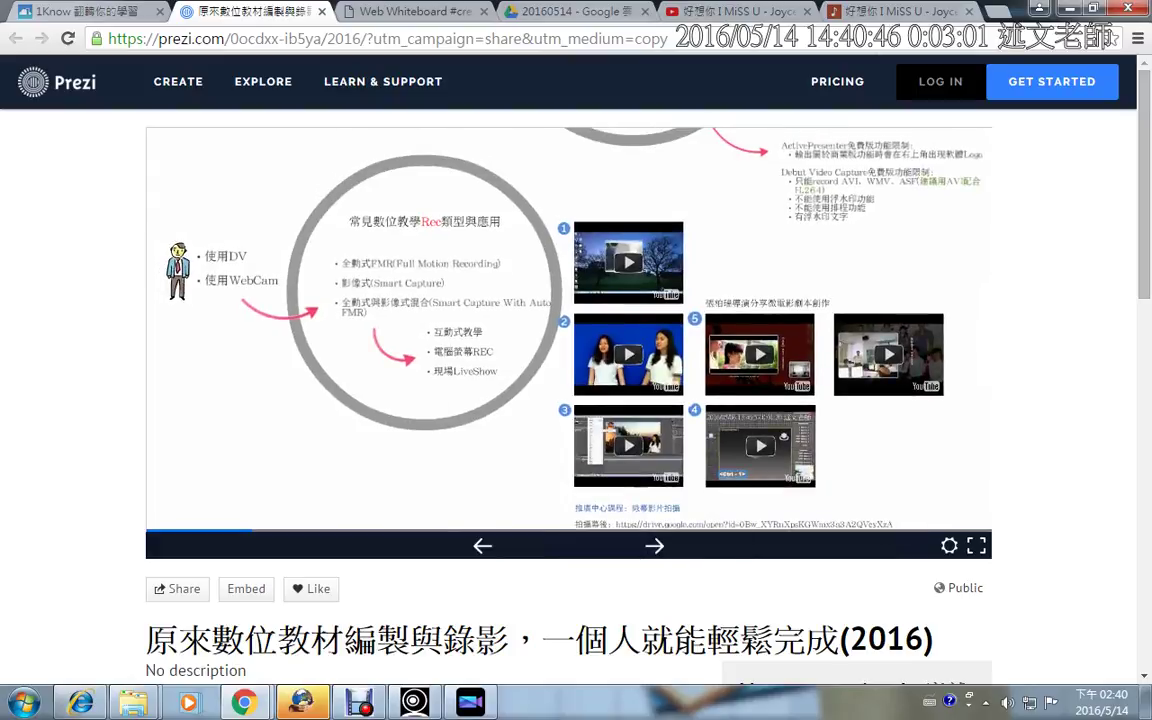
# Switch to PowerDirector to show its 編輯 workspace, and return to the Prezi presentation in Chrome.
pyautogui.click(470, 702)
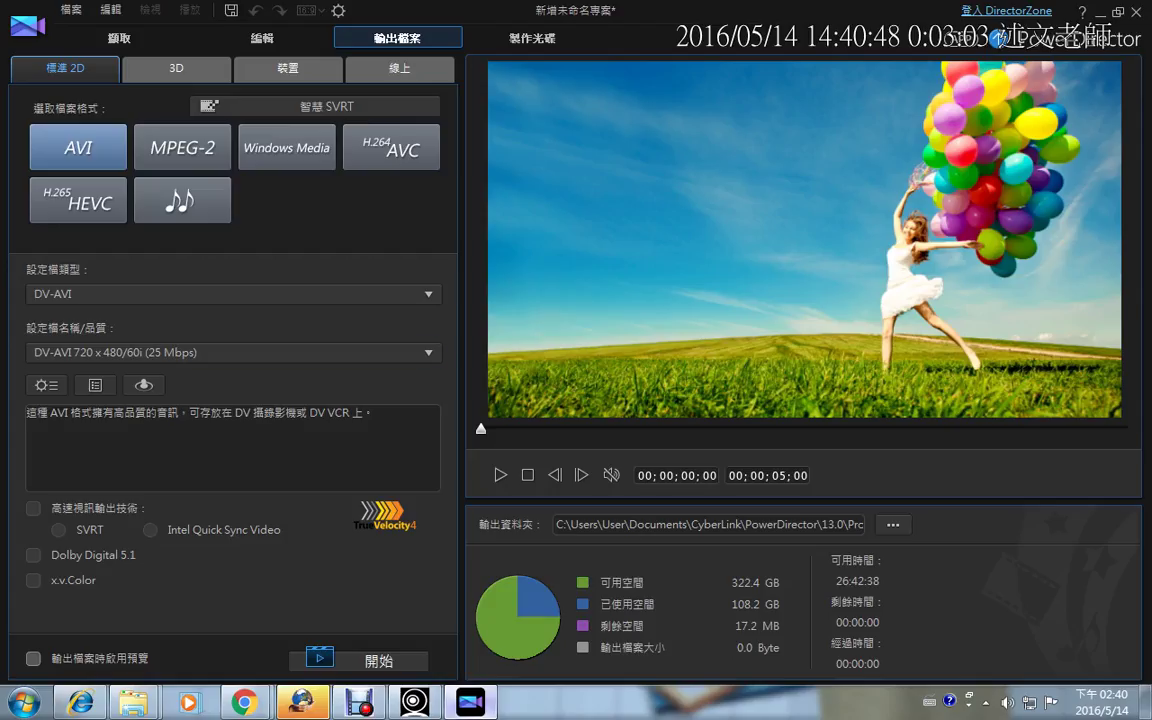
pyautogui.click(262, 38)
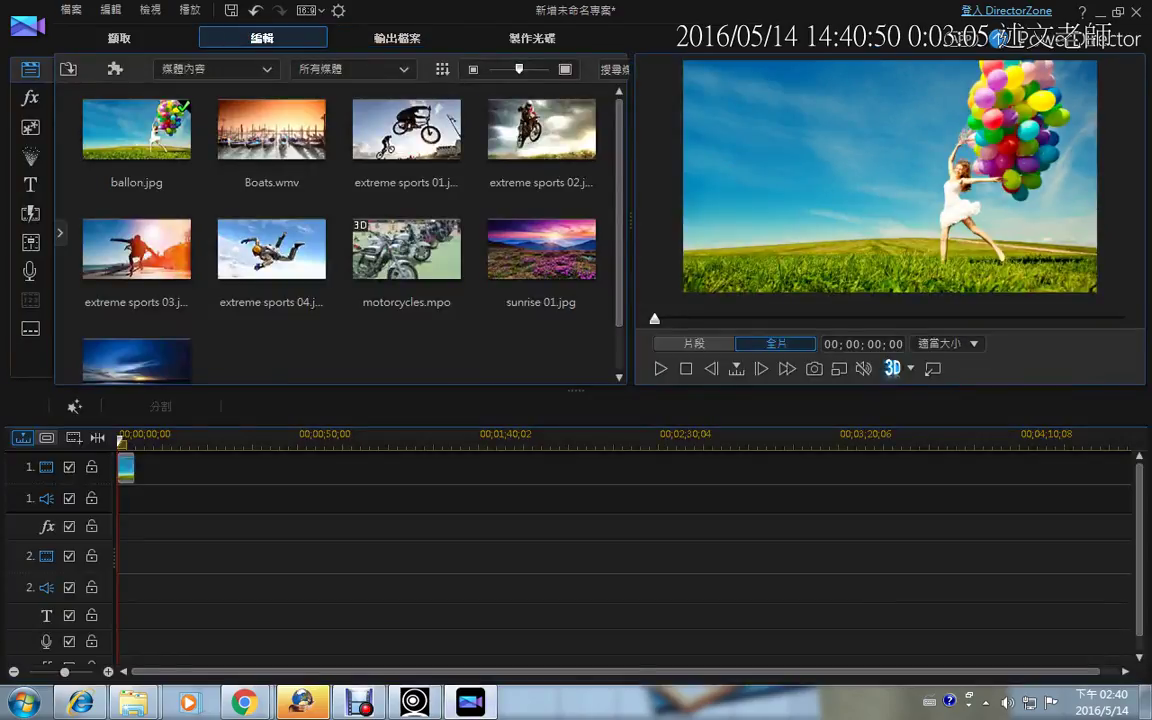
pyautogui.click(244, 702)
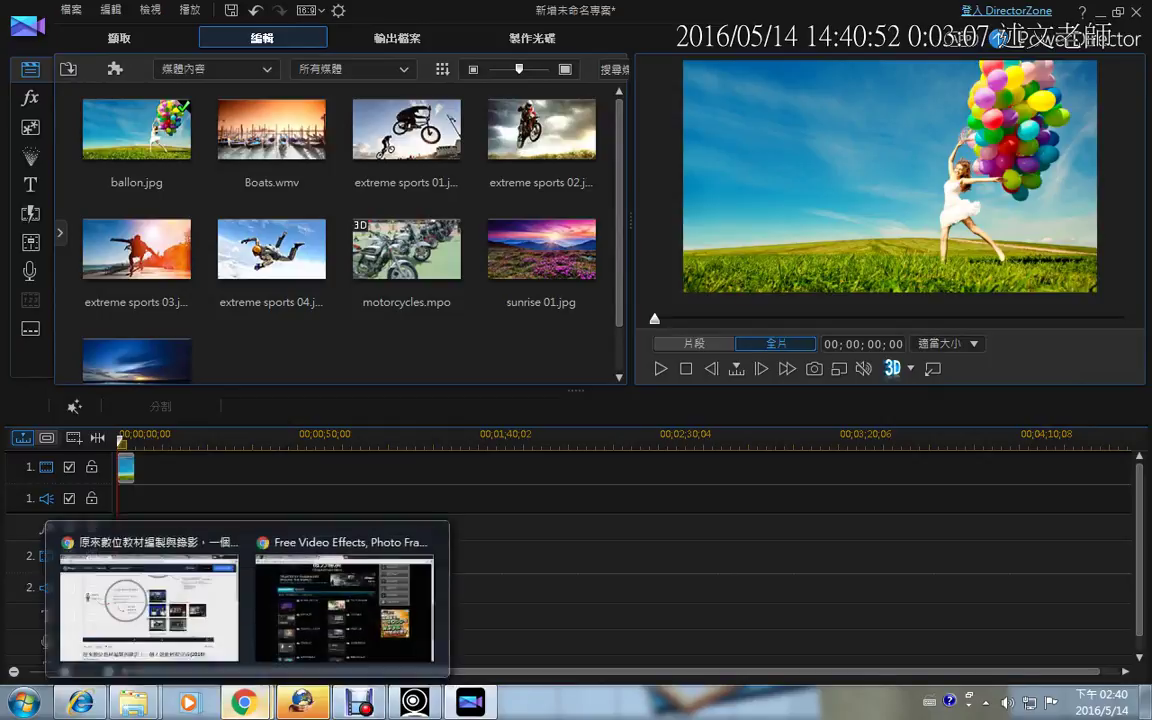
pyautogui.click(160, 610)
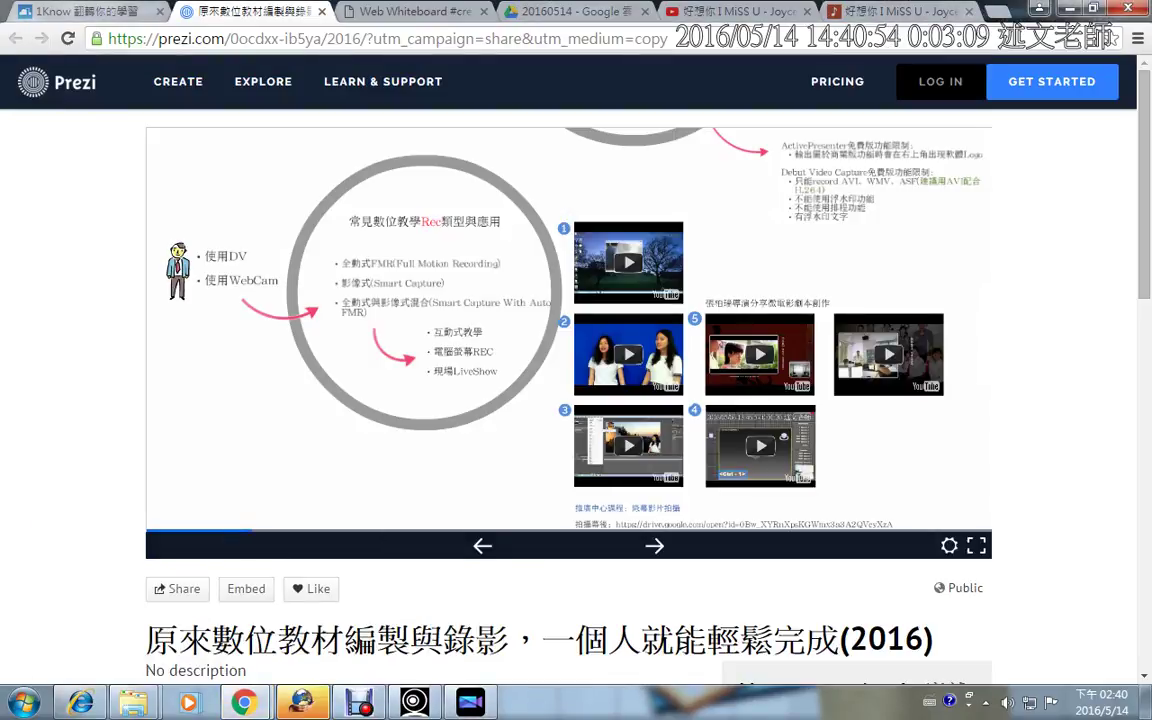
# Open unit 2, 影片剪輯「快易通」簡報(威力導演), from the 研習講義 task in the 1Know group and dismiss the unit description.
pyautogui.click(100, 12)
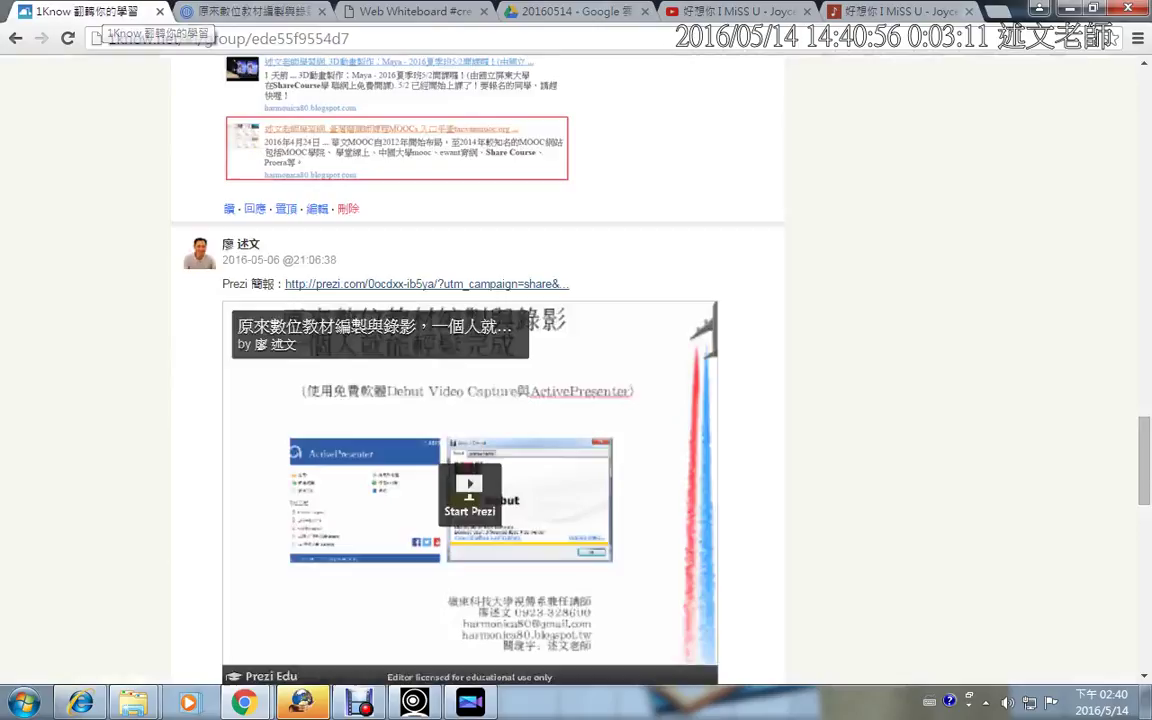
pyautogui.moveTo(1144, 461); pyautogui.dragTo(1144, 110)
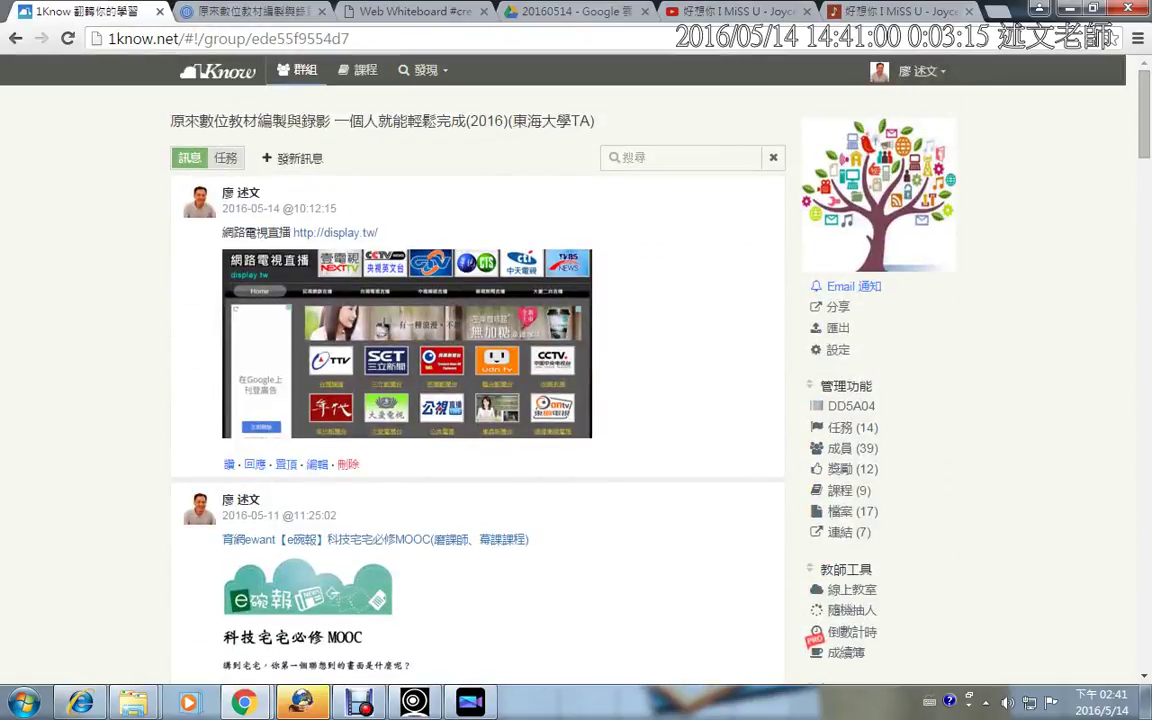
pyautogui.click(226, 158)
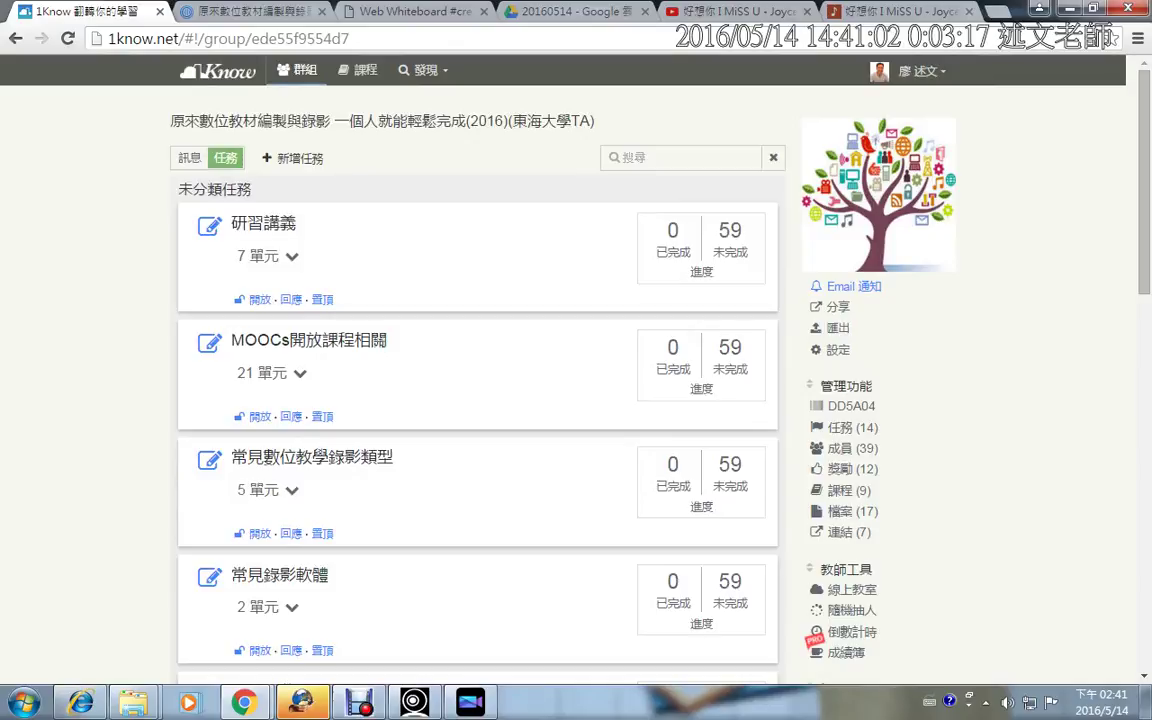
pyautogui.click(265, 256)
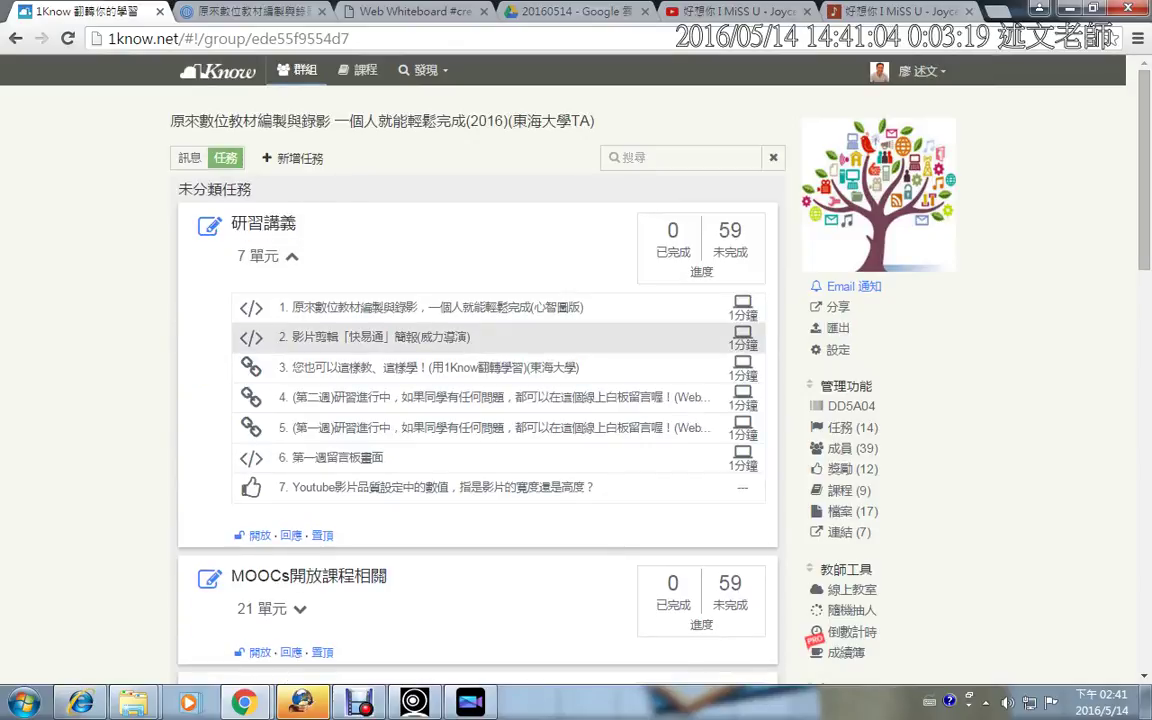
pyautogui.click(380, 337)
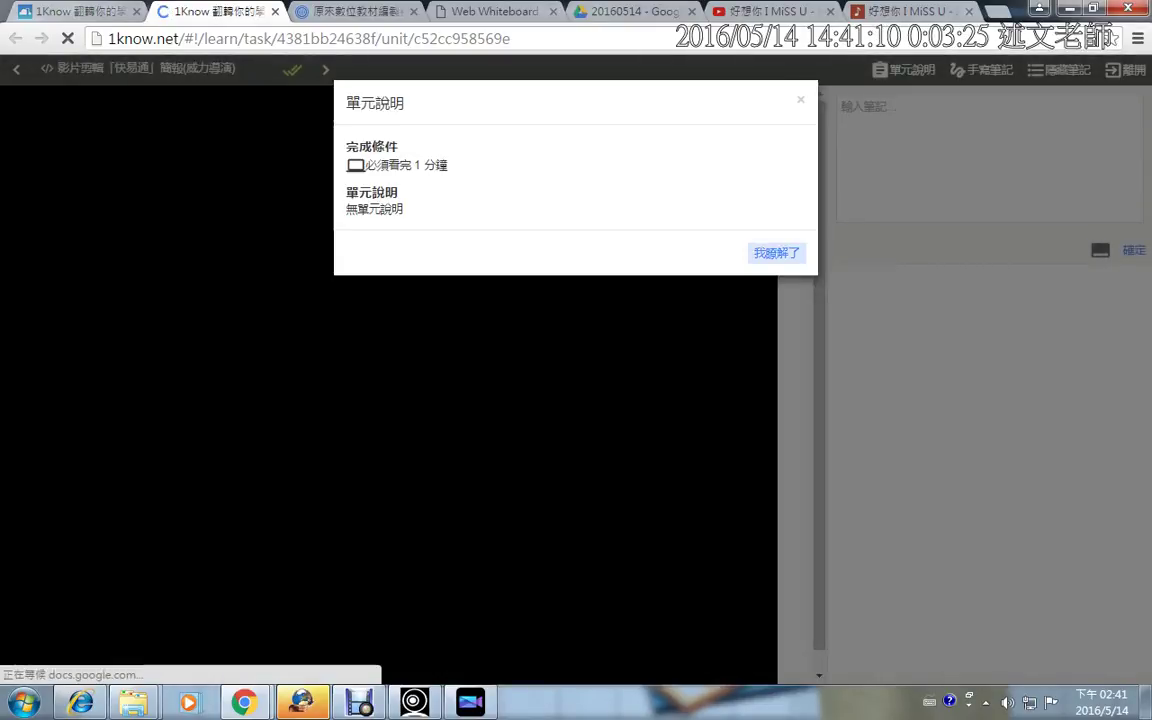
pyautogui.click(777, 253)
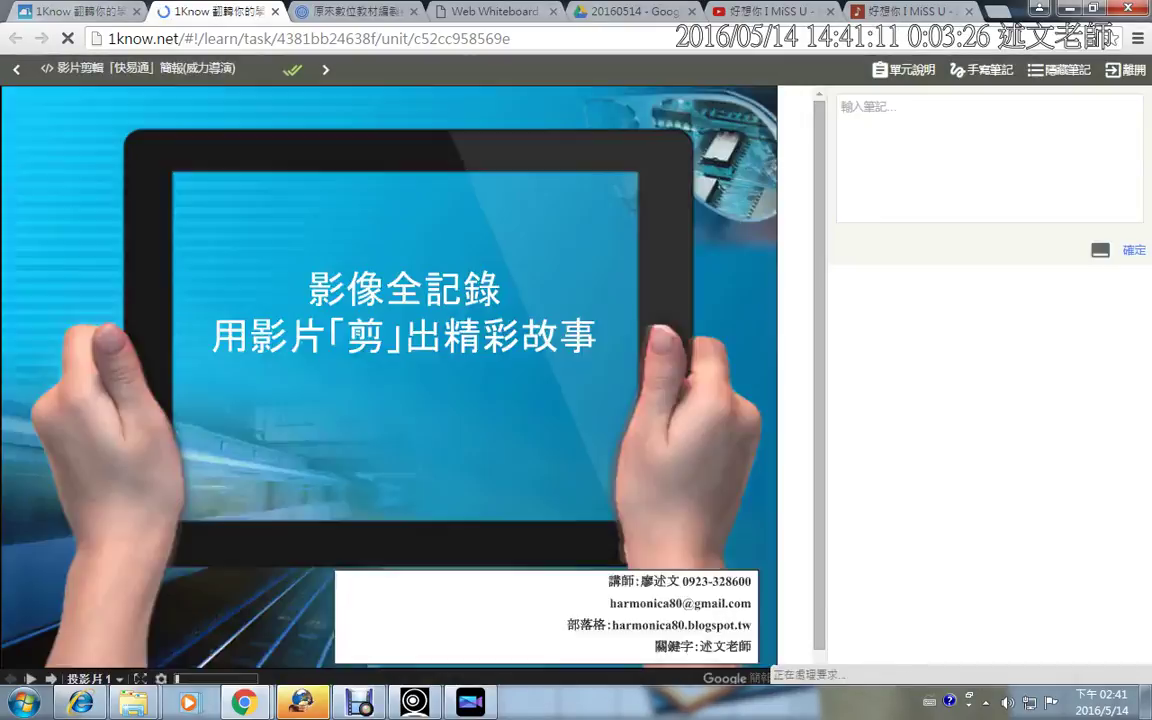
# Jump to slide 18, 影片編輯流程, and reveal its flow arrows up to step 4, 子母畫面.
pyautogui.click(95, 679)
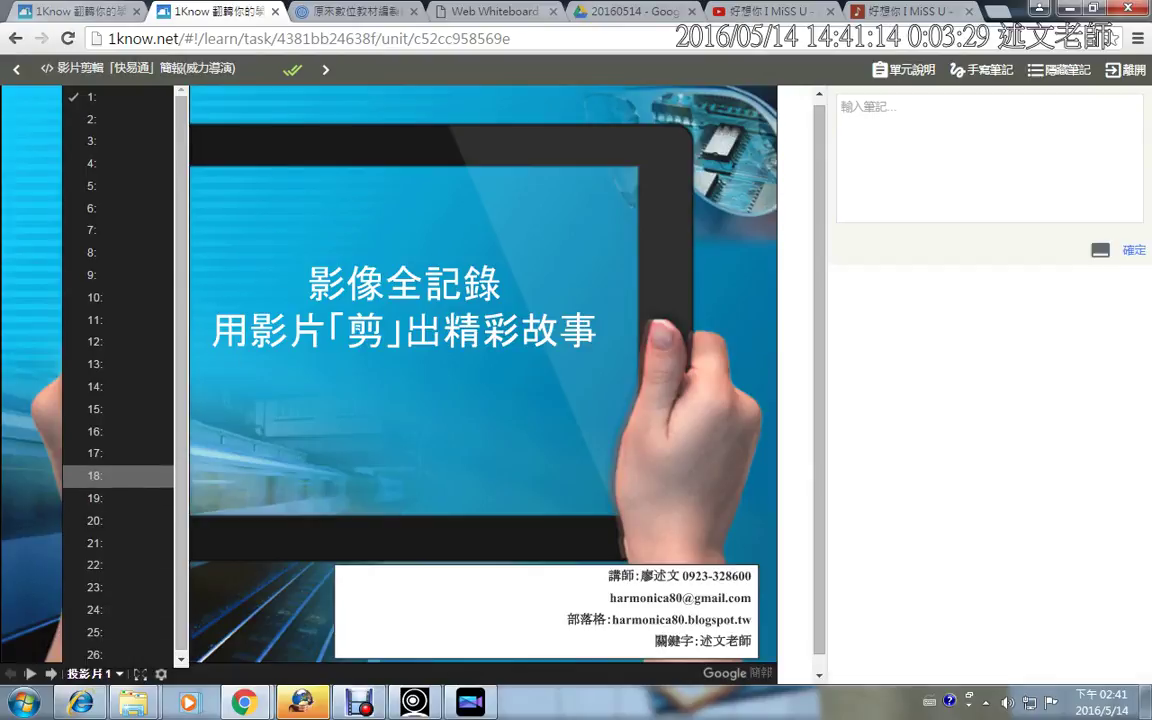
pyautogui.click(95, 476)
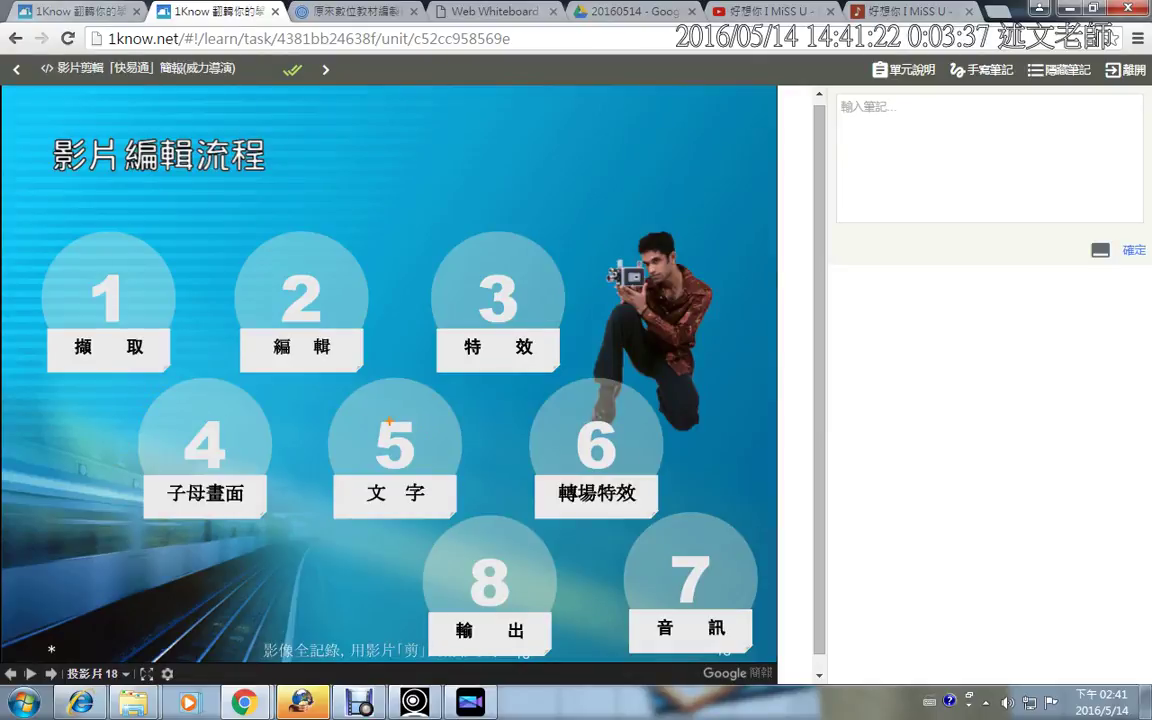
pyautogui.press('Right')
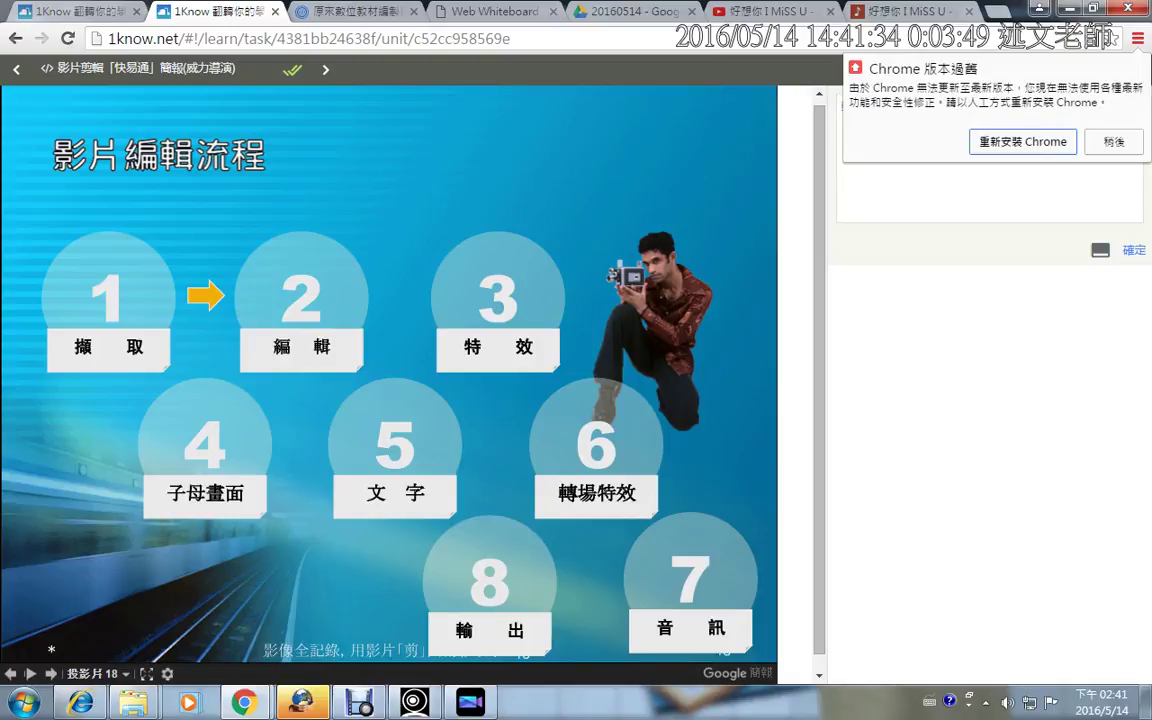
pyautogui.press('Return')
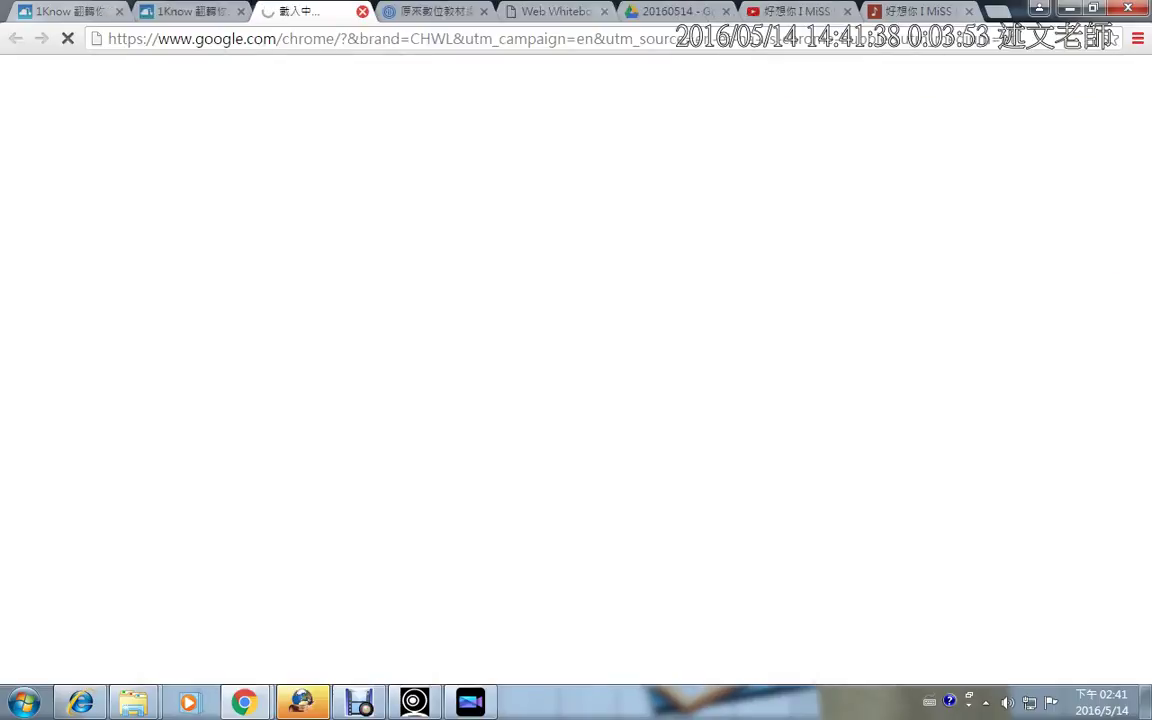
pyautogui.click(362, 11)
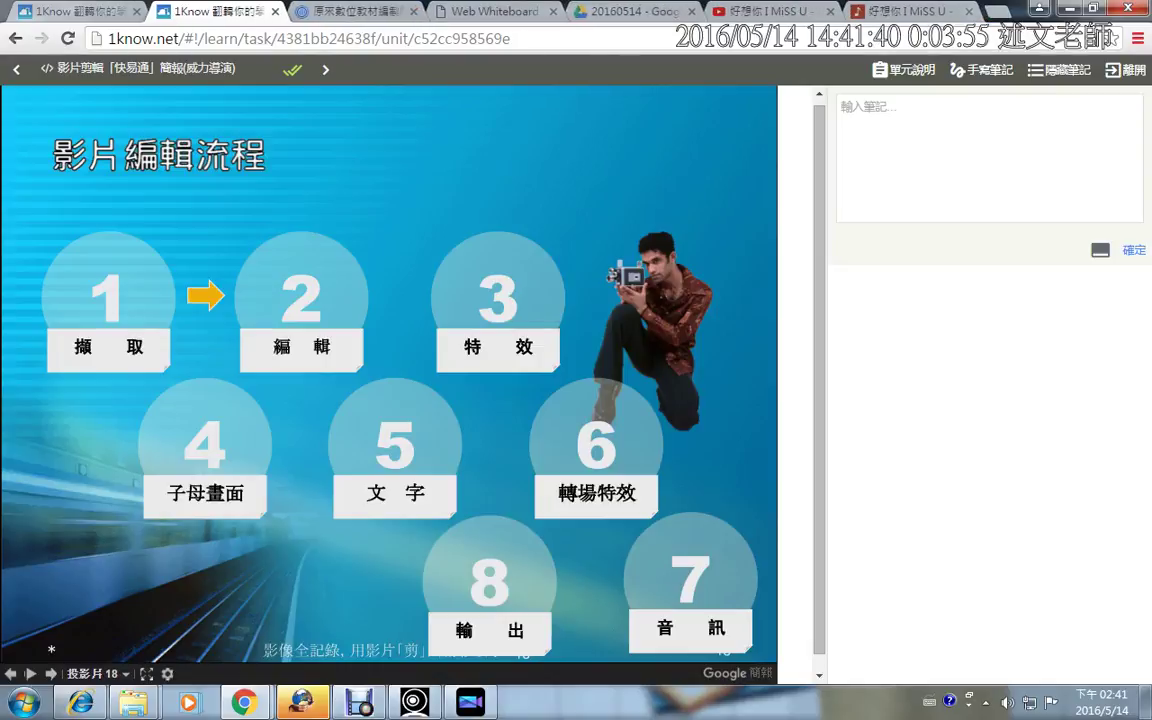
pyautogui.press('Right')
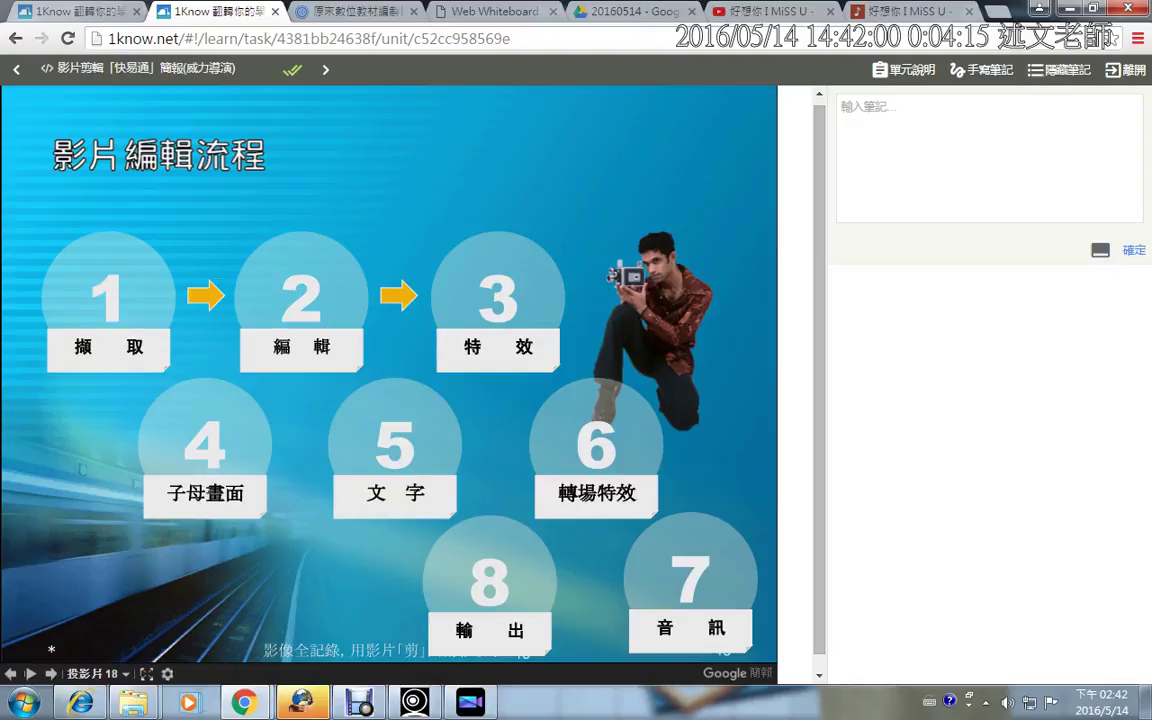
pyautogui.press('Right')
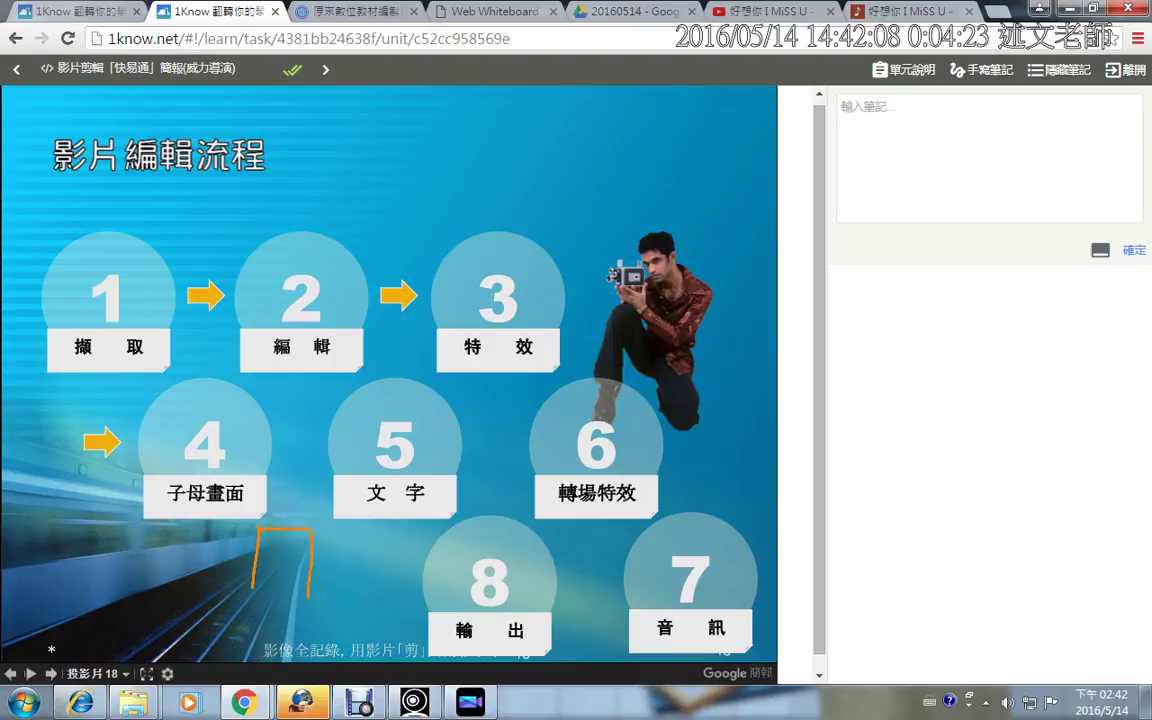
# Sketch a nested box and an arrow below 子母畫面, underline steps 1 to 3 of the flow, and clear the annotations.
pyautogui.moveTo(274, 539)
pyautogui.mouseDown()
pyautogui.moveTo(290, 536)
pyautogui.moveTo(276, 568)
pyautogui.moveTo(299, 582)
pyautogui.mouseUp()
pyautogui.moveTo(252, 597); pyautogui.dragTo(270, 599)
pyautogui.moveTo(67, 366); pyautogui.dragTo(603, 386)
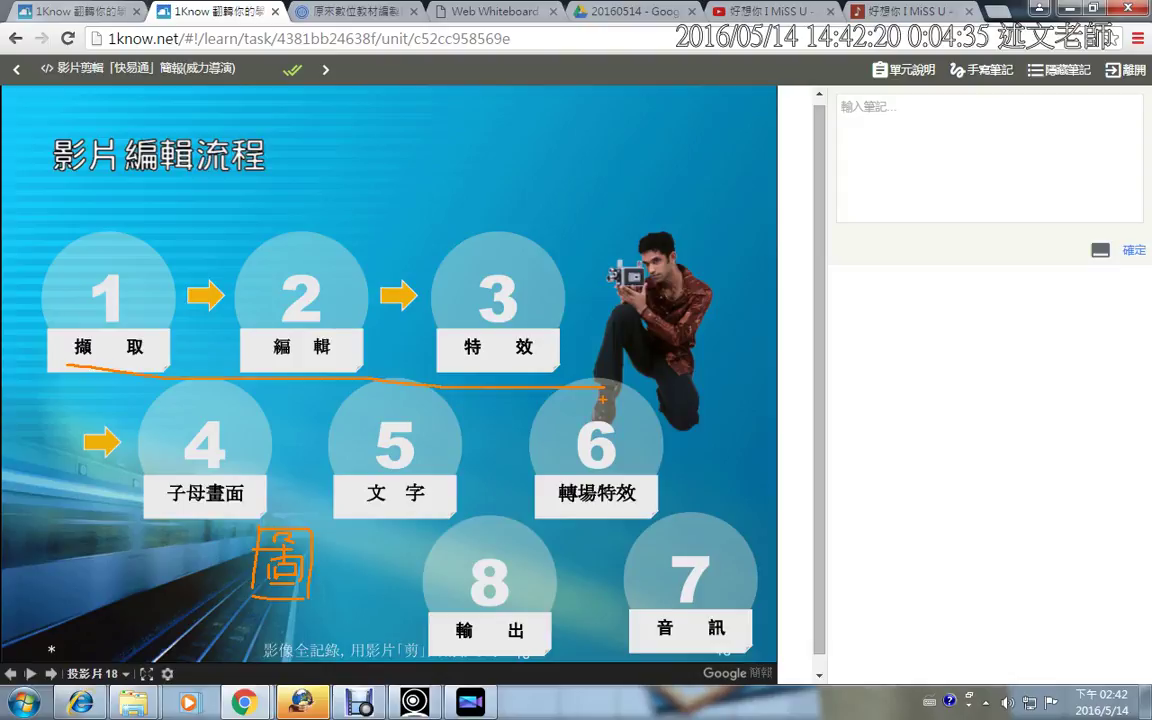
pyautogui.moveTo(220, 577)
pyautogui.mouseDown()
pyautogui.moveTo(178, 555)
pyautogui.moveTo(175, 526)
pyautogui.moveTo(161, 533)
pyautogui.moveTo(207, 547)
pyautogui.mouseUp()
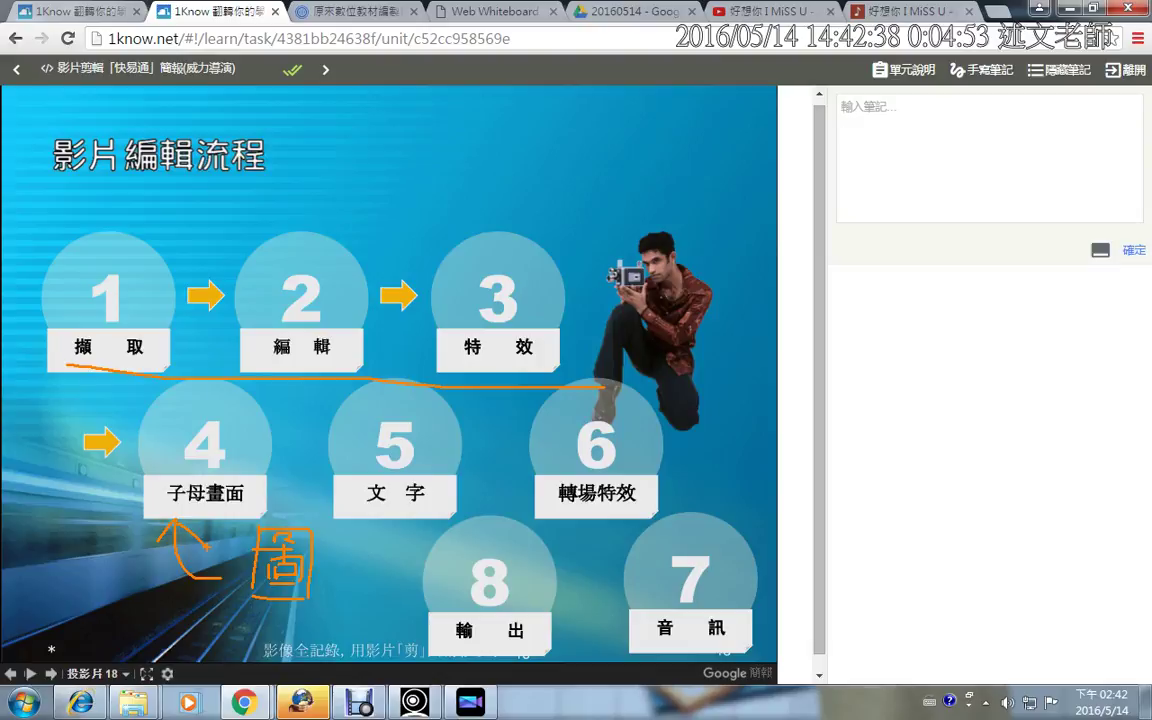
pyautogui.press('Escape')
# Reveal the remaining flow arrows on slide 18, from 文字 through 轉場特效 and 音訊 to 輸出.
pyautogui.click(206, 547)
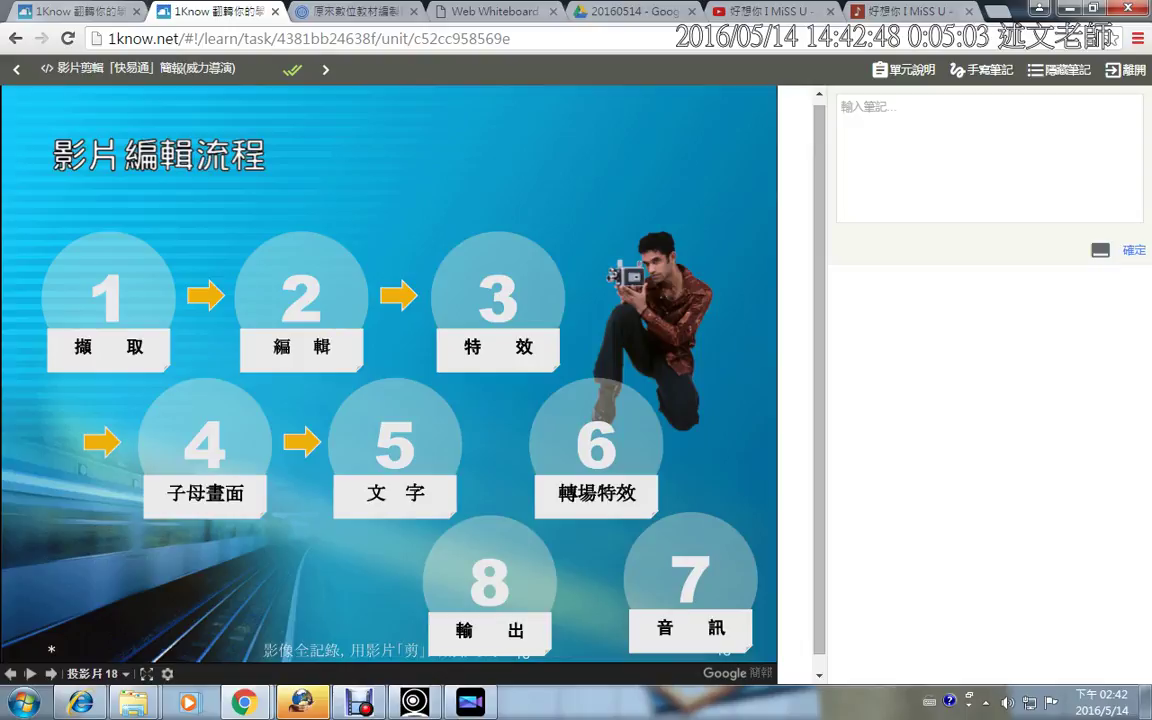
pyautogui.press('Right')
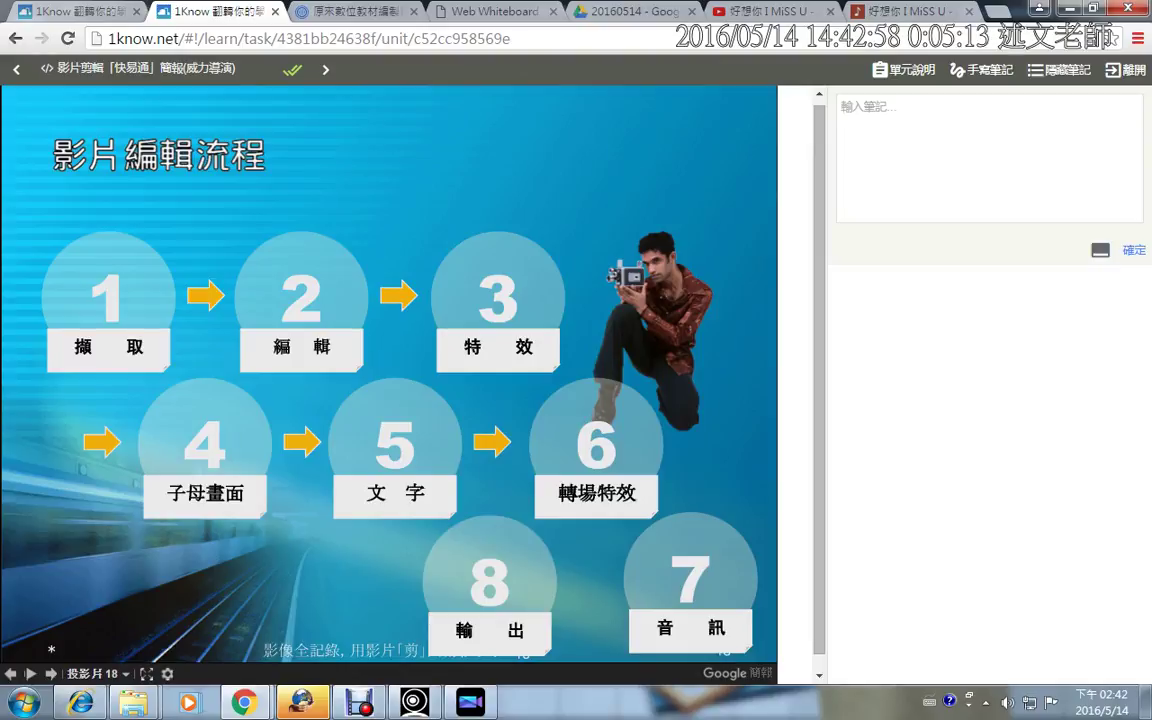
pyautogui.press('Right')
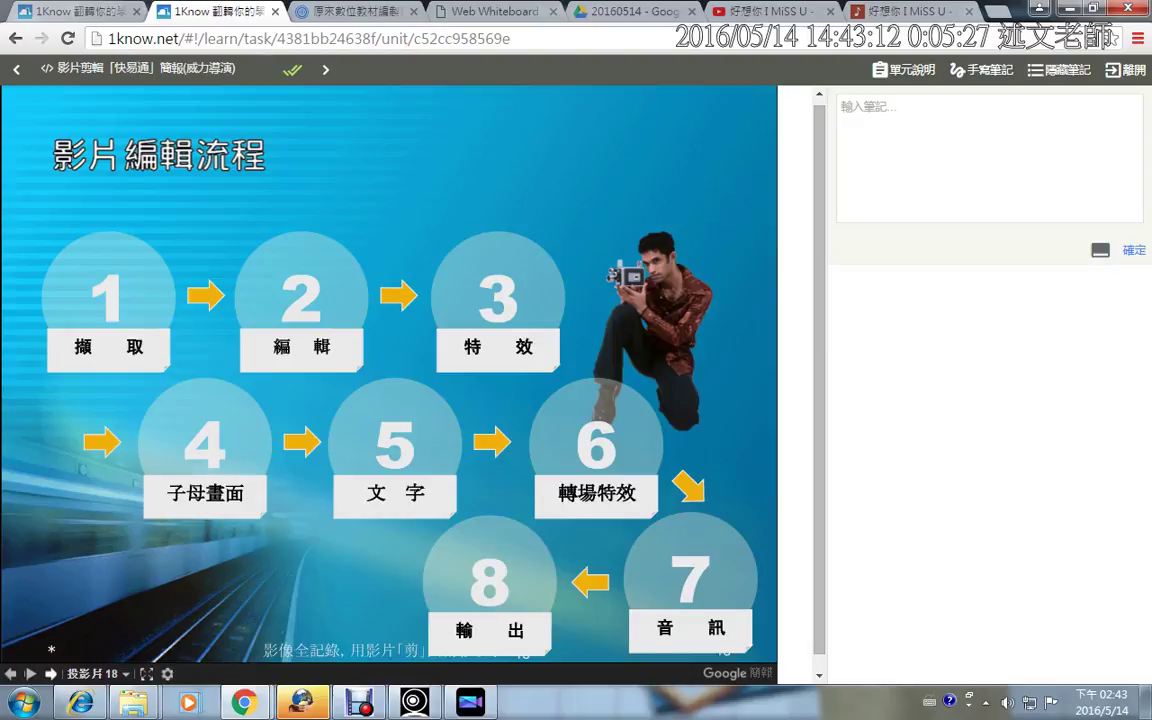
# Advance to slide 19 on 擷取 and underline 影音光碟 in the list of video sources.
pyautogui.click(51, 674)
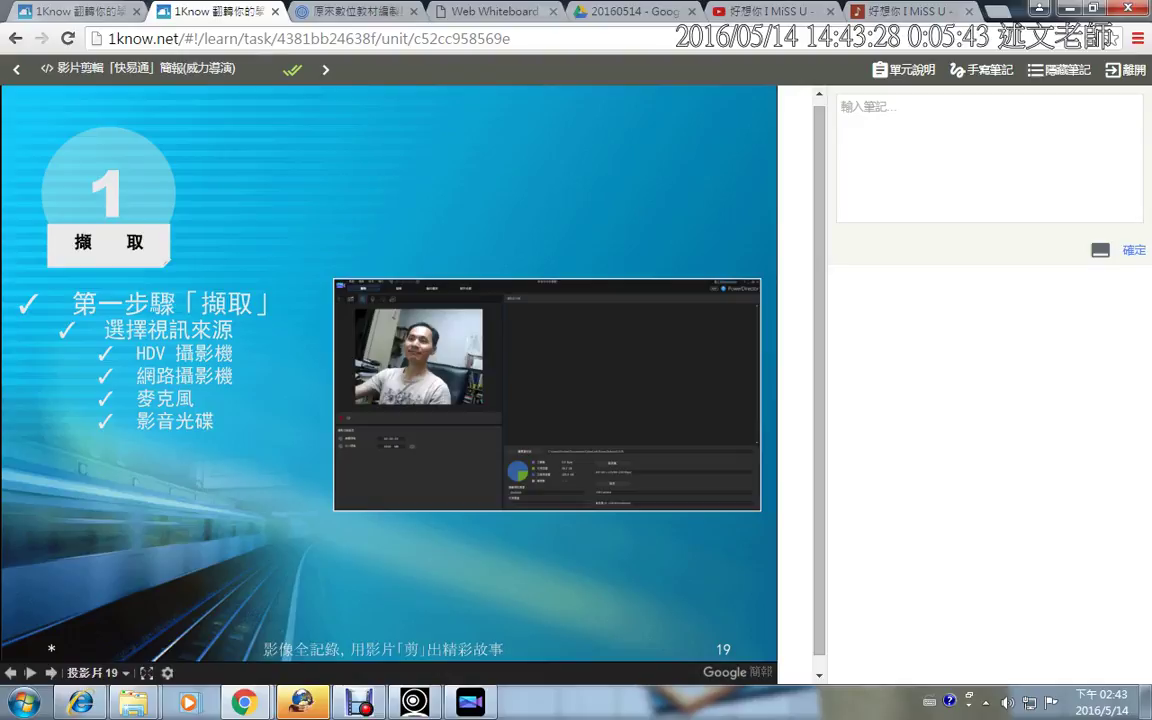
pyautogui.moveTo(193, 436); pyautogui.dragTo(229, 436)
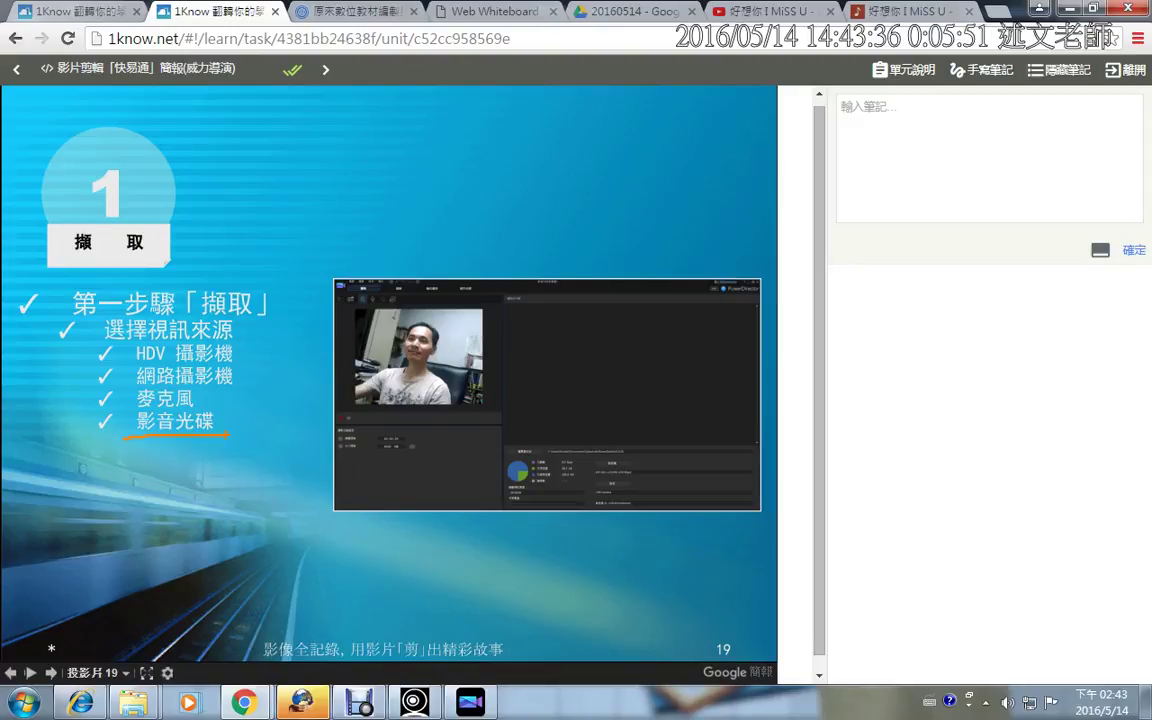
# Clear the underline, advance to slide 20 on 編輯, and switch to PowerDirector's 編輯 workspace.
pyautogui.press('Escape')
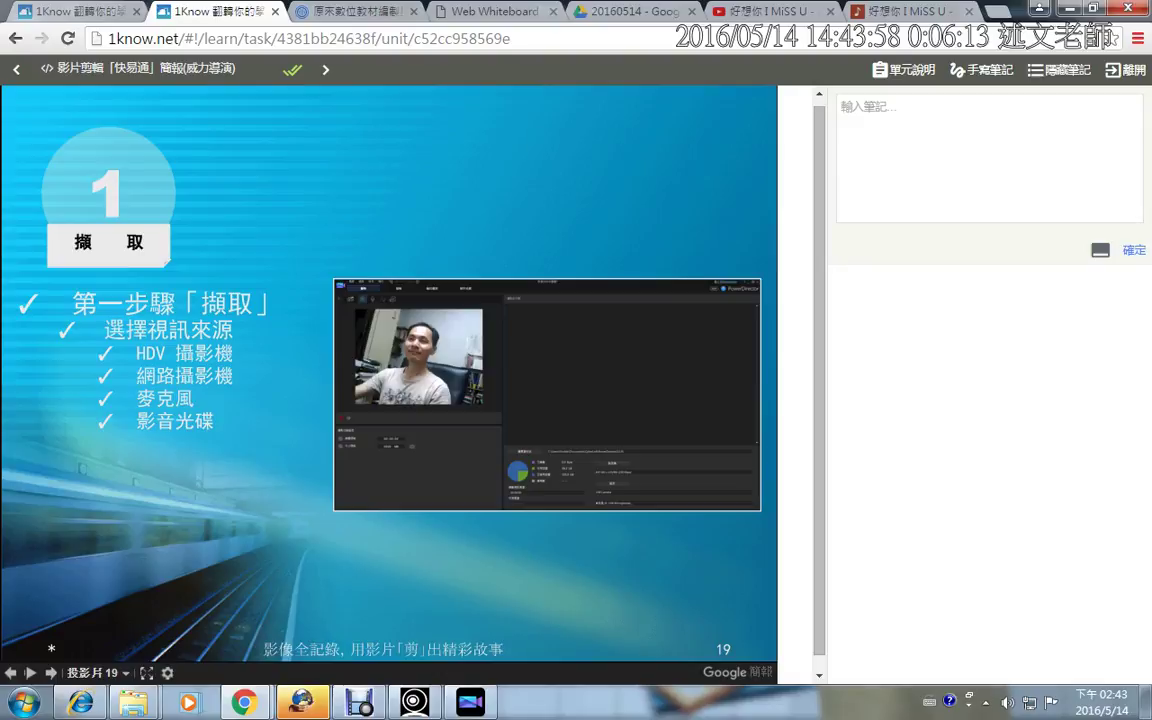
pyautogui.press('Right')
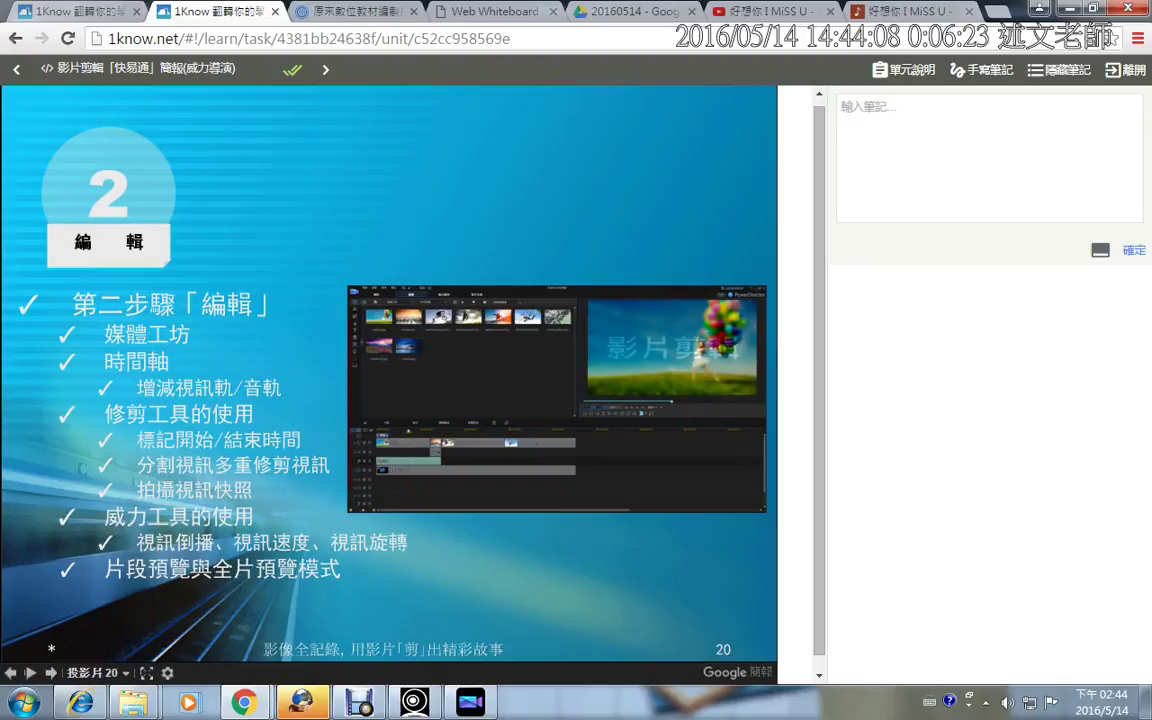
pyautogui.hotkey('alt', 'Tab')
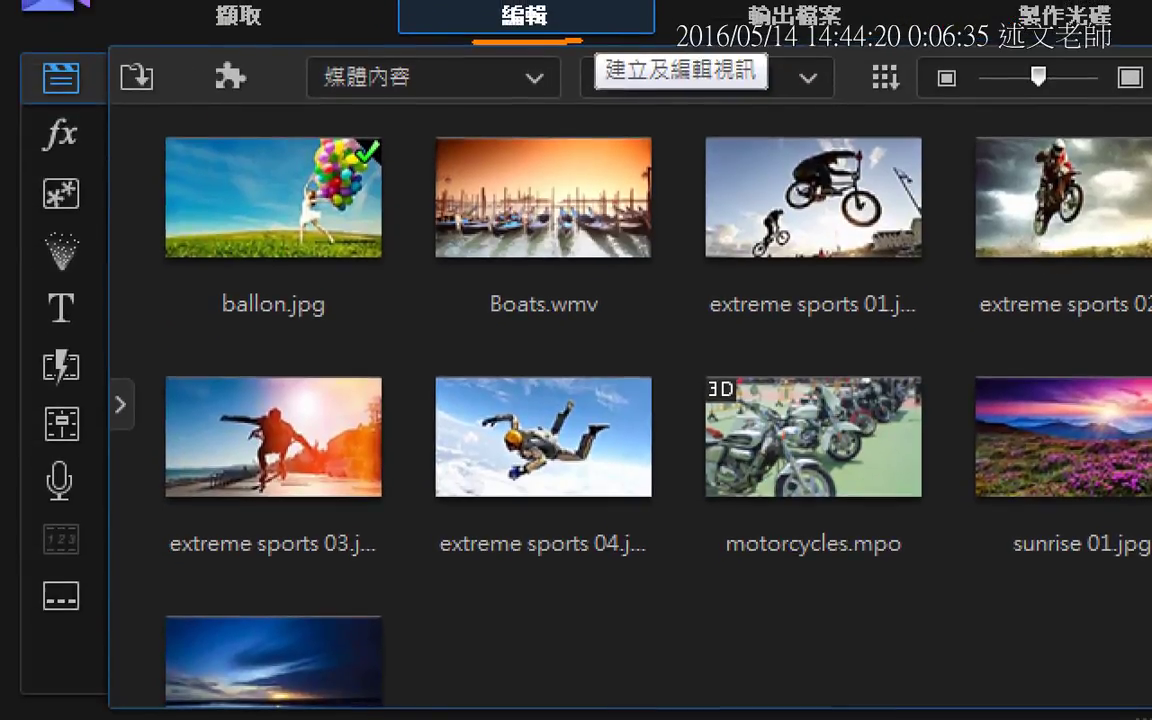
# Mark 媒體工房 with a pen stroke and preview the Boats.wmv and extreme sports 01 clips from the media library.
pyautogui.moveTo(32, 96)
pyautogui.mouseDown()
pyautogui.moveTo(22, 85)
pyautogui.moveTo(36, 58)
pyautogui.moveTo(100, 90)
pyautogui.moveTo(20, 97)
pyautogui.mouseUp()
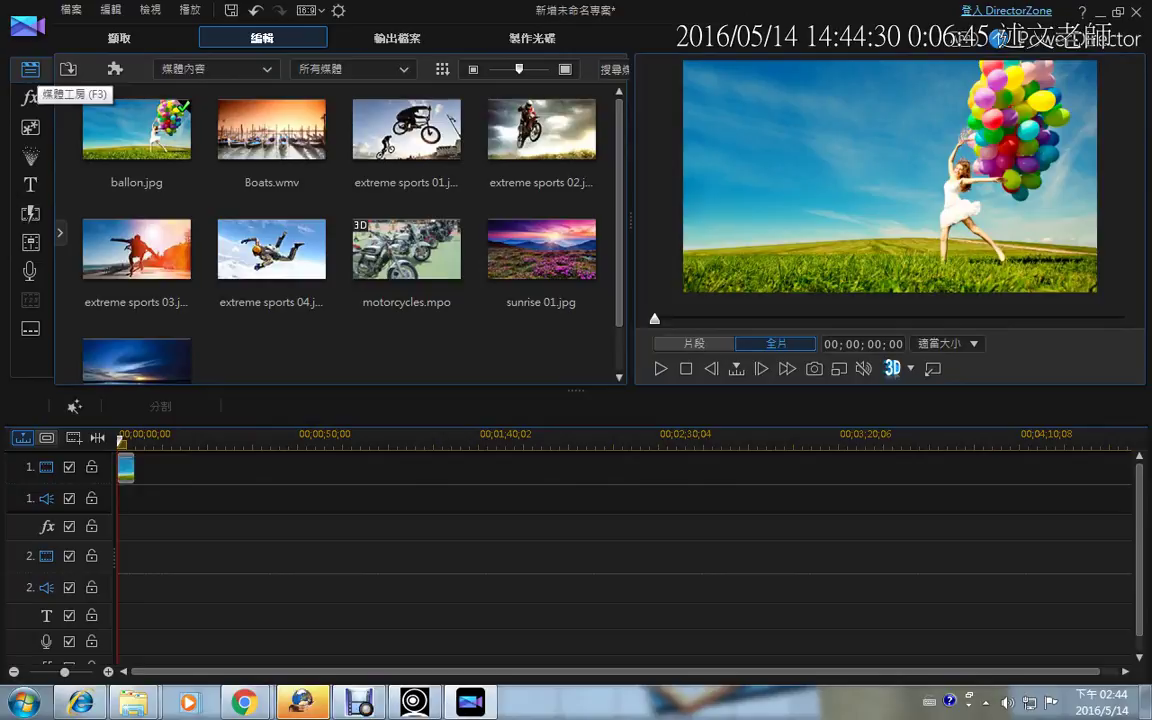
pyautogui.click(271, 128)
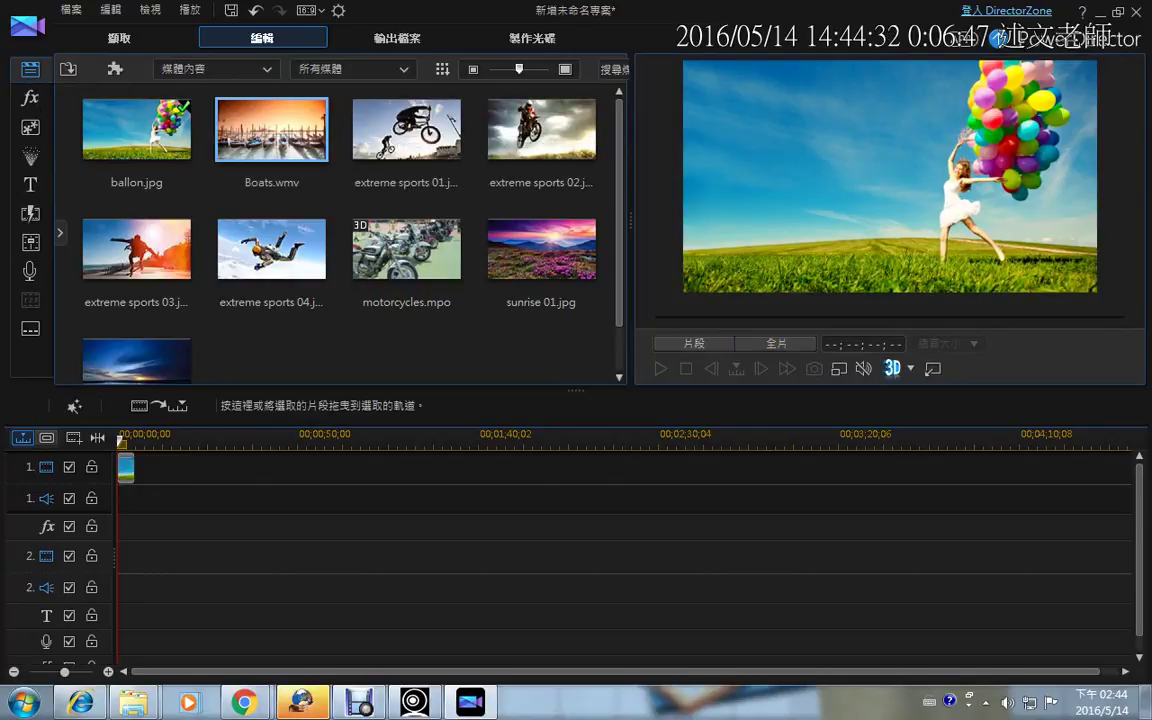
pyautogui.click(400, 130)
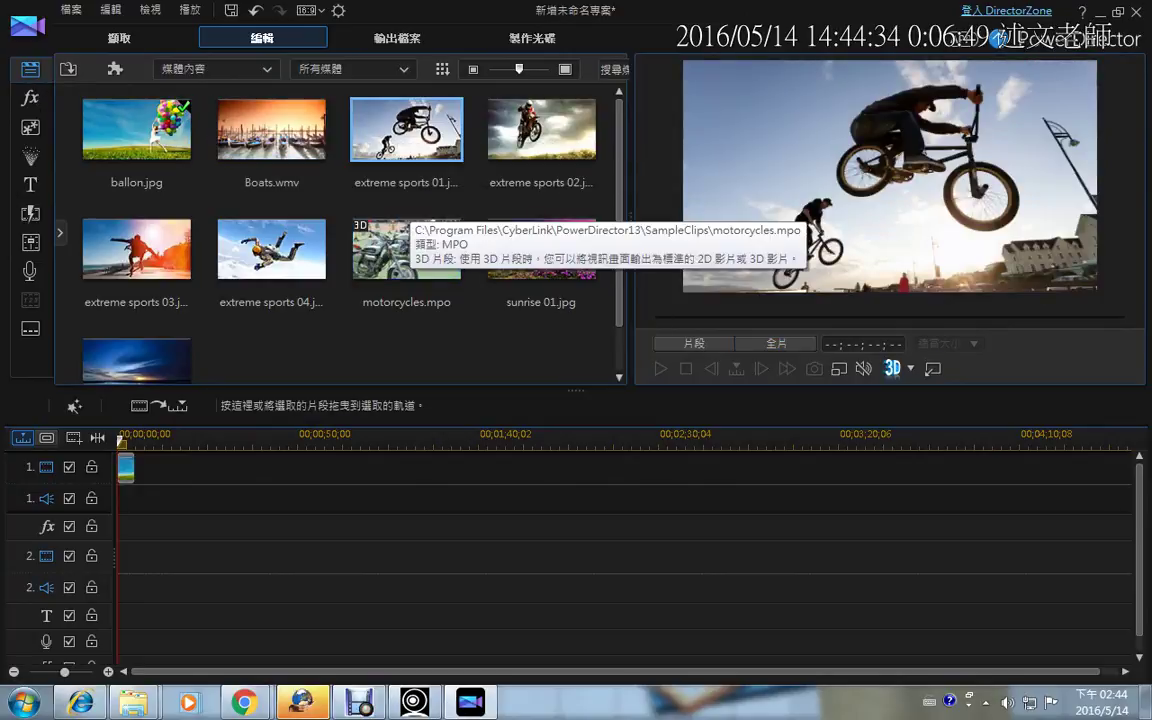
# Import the two 好想你 I MiSS U media files from the User account's 下載 folder into the media library.
pyautogui.click(68, 69)
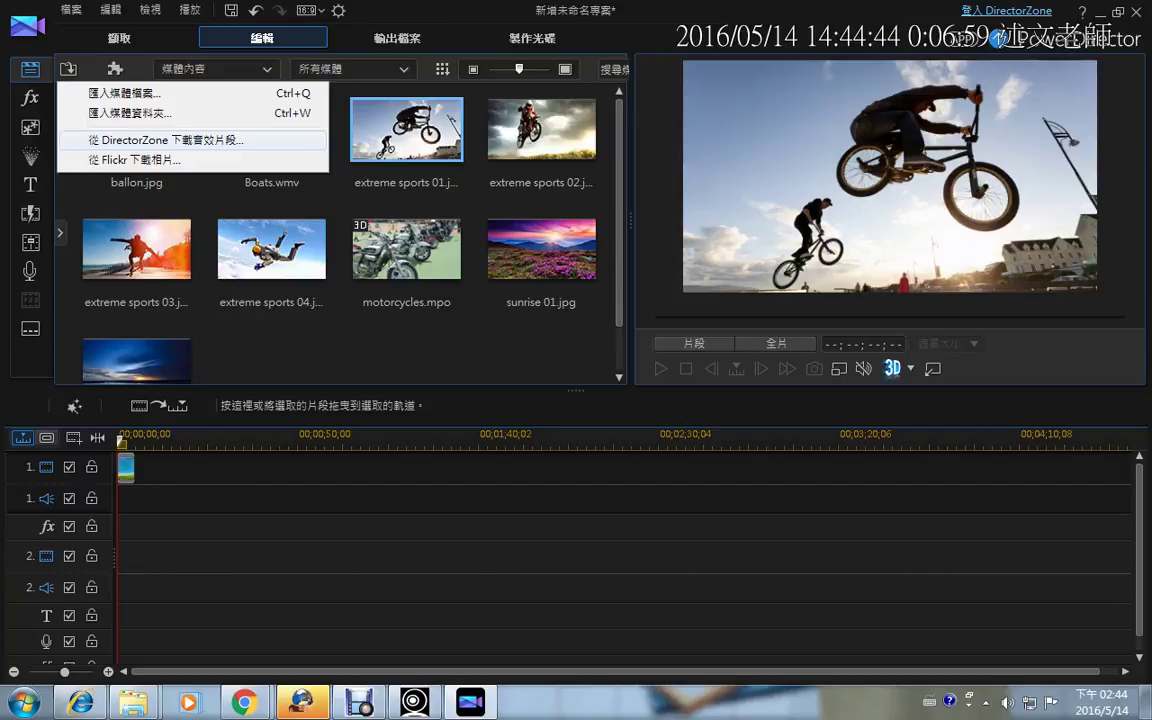
pyautogui.click(125, 93)
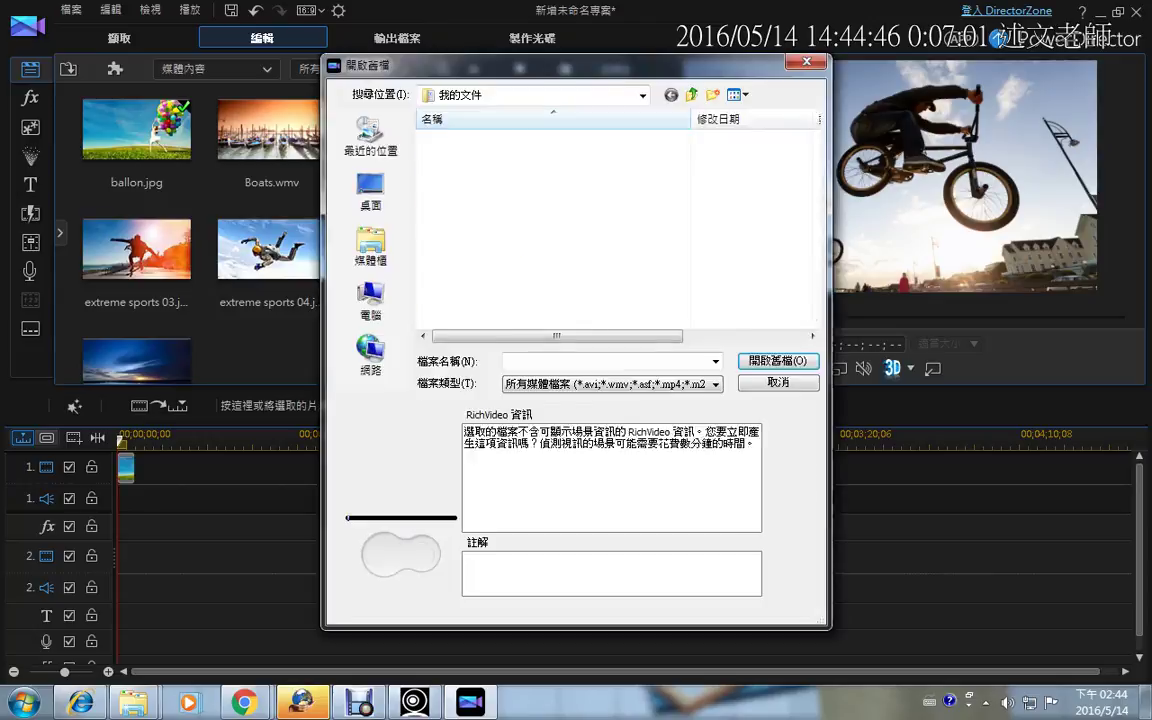
pyautogui.click(370, 245)
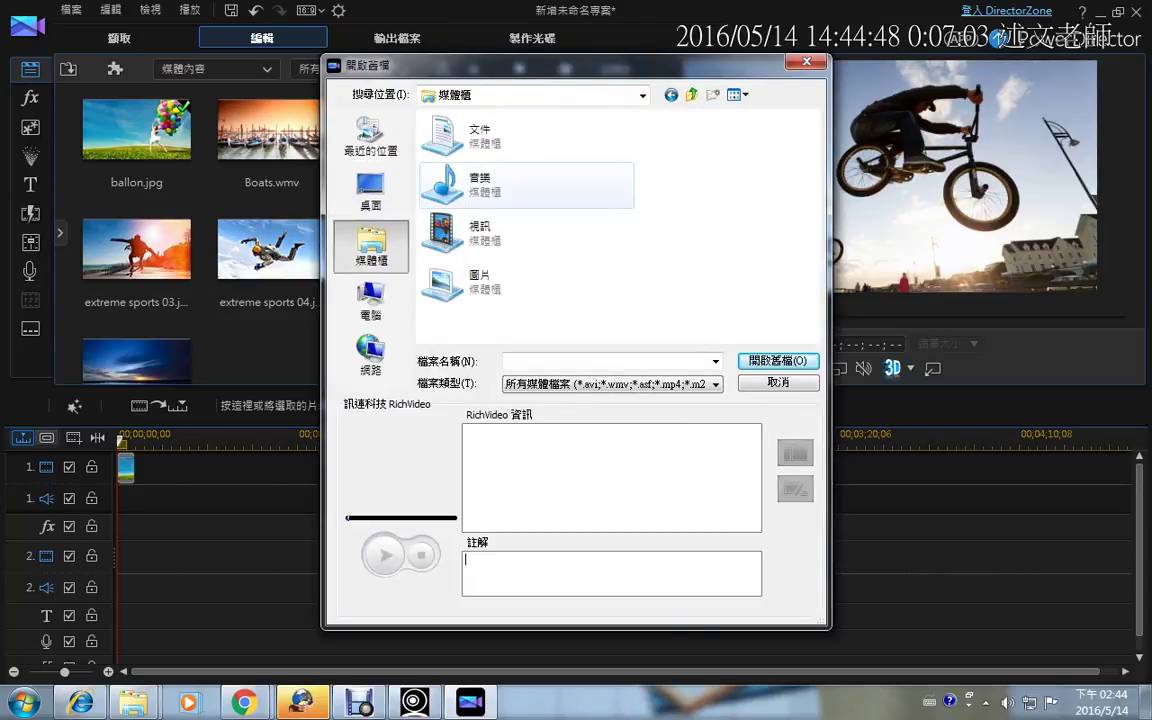
pyautogui.click(370, 188)
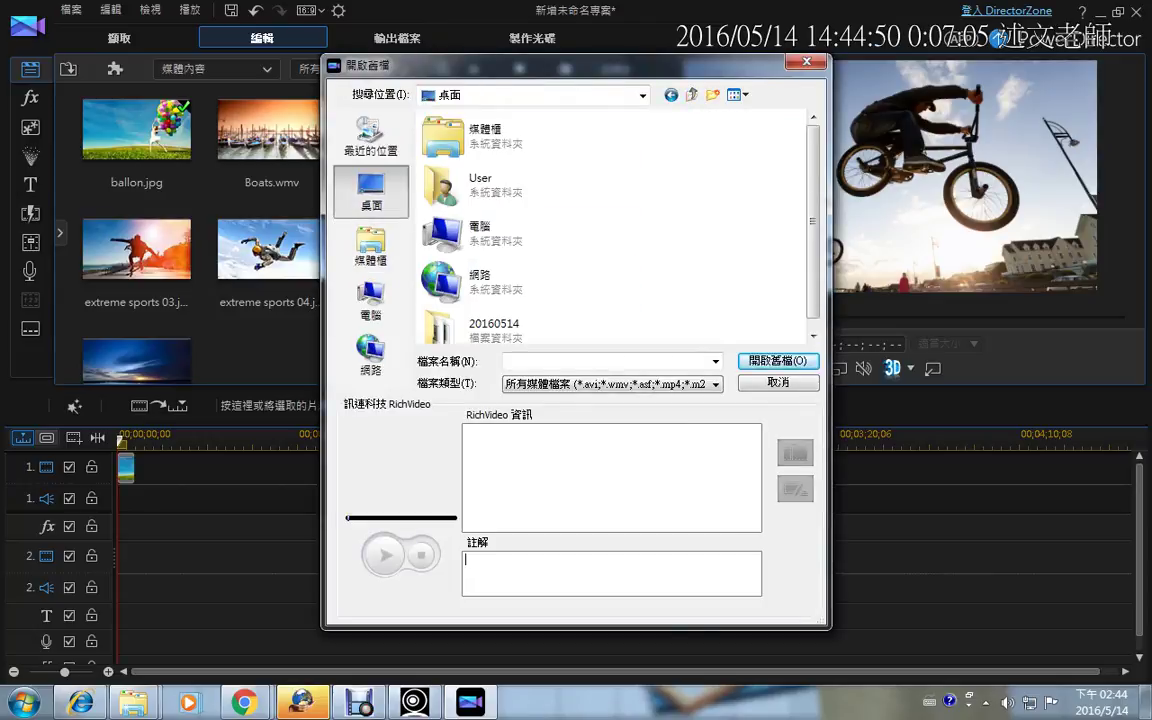
pyautogui.doubleClick(480, 182)
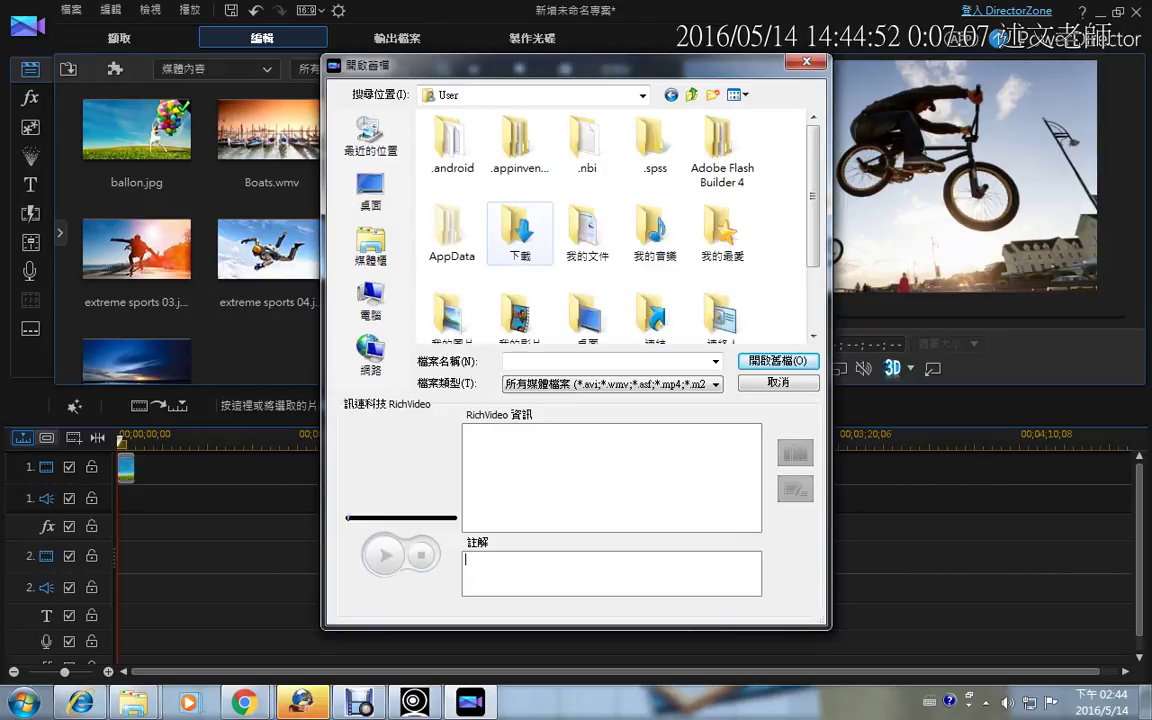
pyautogui.doubleClick(519, 230)
pyautogui.moveTo(525, 200); pyautogui.dragTo(479, 167)
pyautogui.click(777, 360)
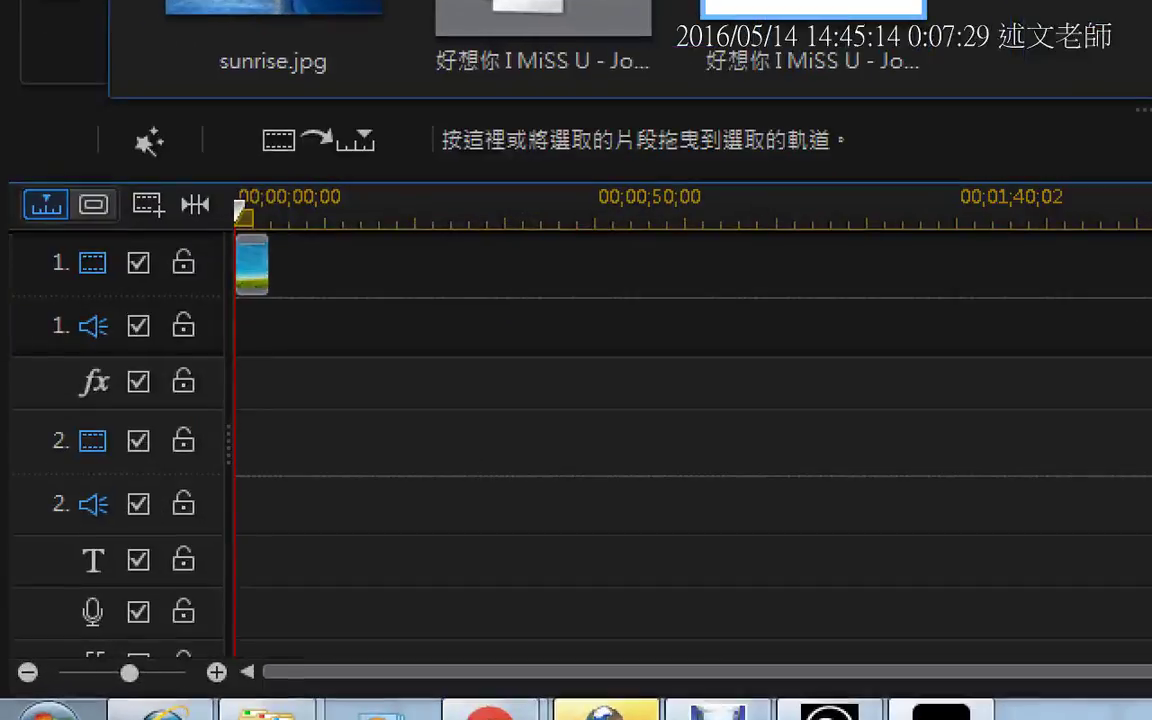
# Draw a vertical line along the timeline's track list, rule off the fx track with two lines, and handwrite 特效 beside it.
pyautogui.moveTo(28, 238); pyautogui.dragTo(30, 573)
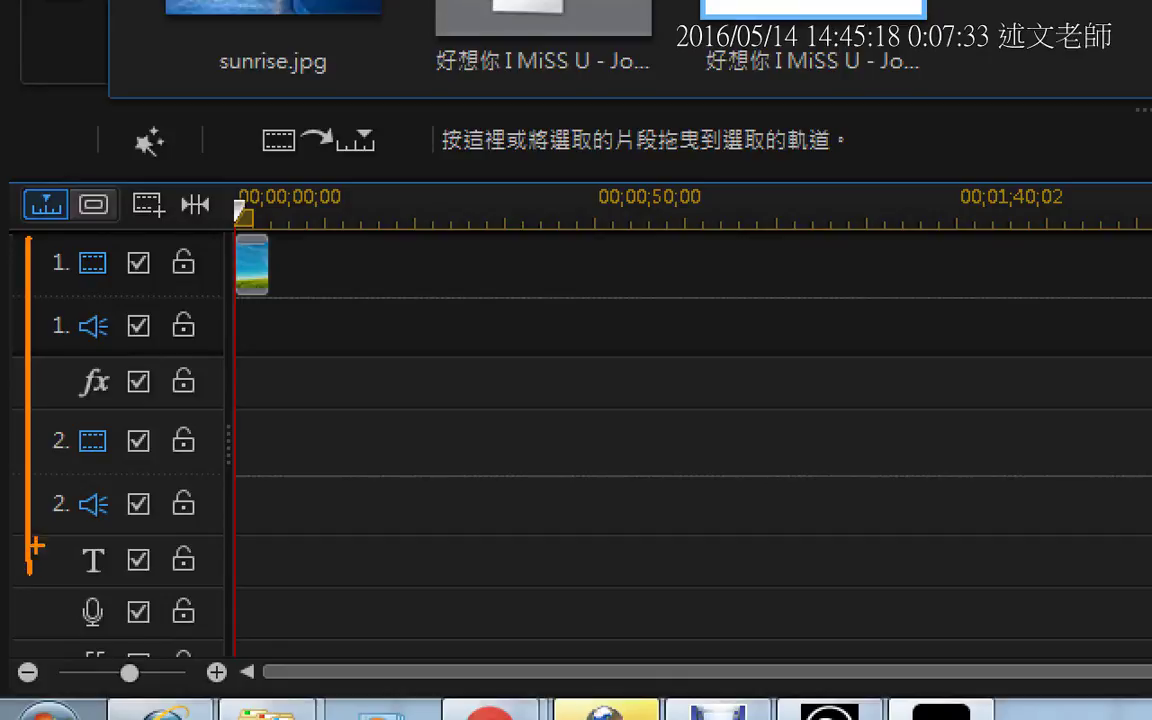
pyautogui.moveTo(18, 356); pyautogui.dragTo(247, 352)
pyautogui.moveTo(10, 423); pyautogui.dragTo(319, 413)
pyautogui.moveTo(291, 366); pyautogui.dragTo(273, 404)
pyautogui.moveTo(274, 388)
pyautogui.mouseDown()
pyautogui.moveTo(296, 356)
pyautogui.moveTo(298, 408)
pyautogui.moveTo(272, 408)
pyautogui.moveTo(338, 374)
pyautogui.mouseUp()
pyautogui.moveTo(317, 391)
pyautogui.mouseDown()
pyautogui.moveTo(345, 383)
pyautogui.moveTo(322, 429)
pyautogui.moveTo(341, 411)
pyautogui.mouseUp()
pyautogui.moveTo(389, 357)
pyautogui.mouseDown()
pyautogui.moveTo(432, 369)
pyautogui.moveTo(399, 397)
pyautogui.mouseUp()
pyautogui.moveTo(420, 379)
pyautogui.mouseDown()
pyautogui.moveTo(439, 399)
pyautogui.moveTo(404, 430)
pyautogui.mouseUp()
pyautogui.moveTo(406, 398); pyautogui.dragTo(440, 428)
pyautogui.moveTo(446, 362)
pyautogui.mouseDown()
pyautogui.moveTo(440, 378)
pyautogui.moveTo(478, 372)
pyautogui.mouseUp()
pyautogui.moveTo(458, 378)
pyautogui.mouseDown()
pyautogui.moveTo(447, 439)
pyautogui.moveTo(498, 450)
pyautogui.mouseUp()
pyautogui.moveTo(480, 385); pyautogui.dragTo(442, 445)
# Circle track pairs 1 and 2 and the track manager control, underline the text, voice and music tracks, and clear the annotations.
pyautogui.moveTo(36, 320)
pyautogui.mouseDown()
pyautogui.moveTo(75, 248)
pyautogui.moveTo(120, 293)
pyautogui.moveTo(32, 352)
pyautogui.mouseUp()
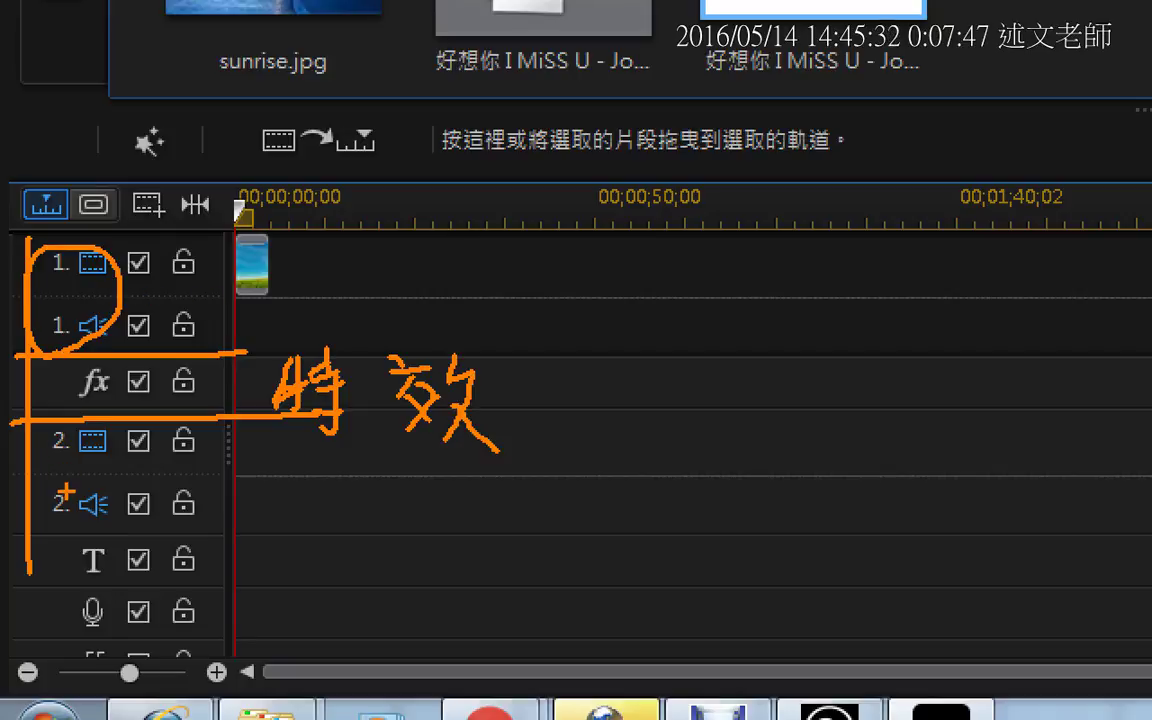
pyautogui.moveTo(36, 430)
pyautogui.mouseDown()
pyautogui.moveTo(48, 520)
pyautogui.moveTo(82, 426)
pyautogui.moveTo(19, 437)
pyautogui.mouseUp()
pyautogui.moveTo(55, 588); pyautogui.dragTo(137, 588)
pyautogui.moveTo(72, 630); pyautogui.dragTo(132, 628)
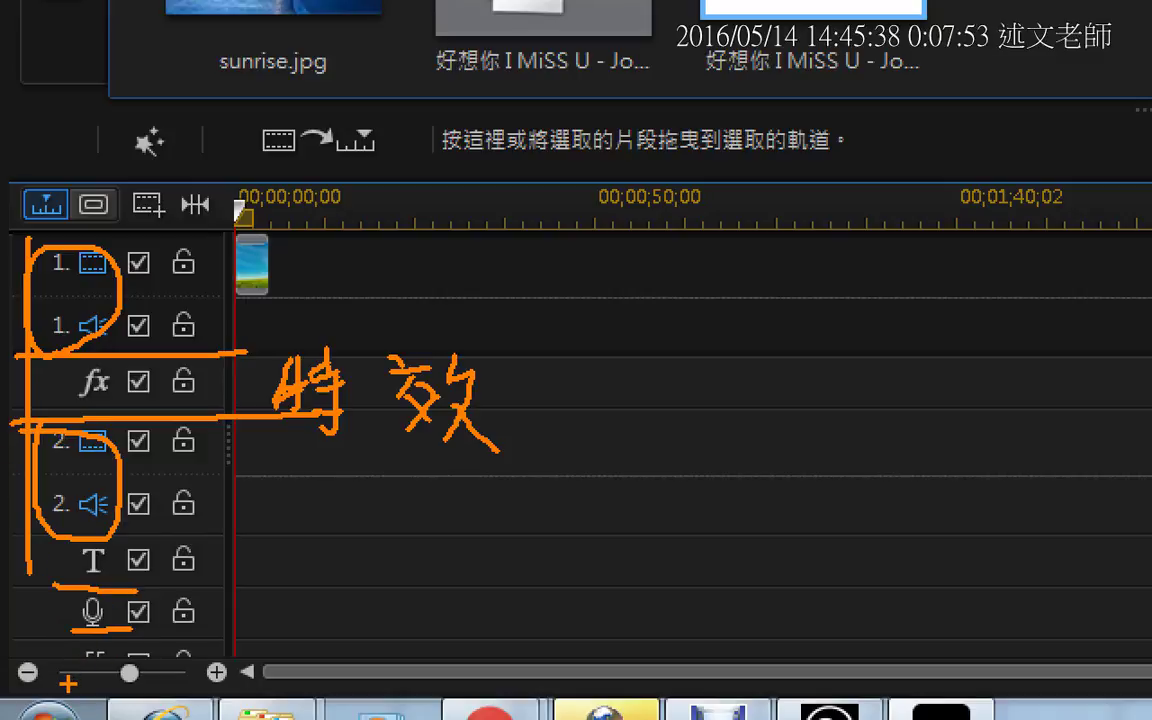
pyautogui.moveTo(62, 680); pyautogui.dragTo(136, 676)
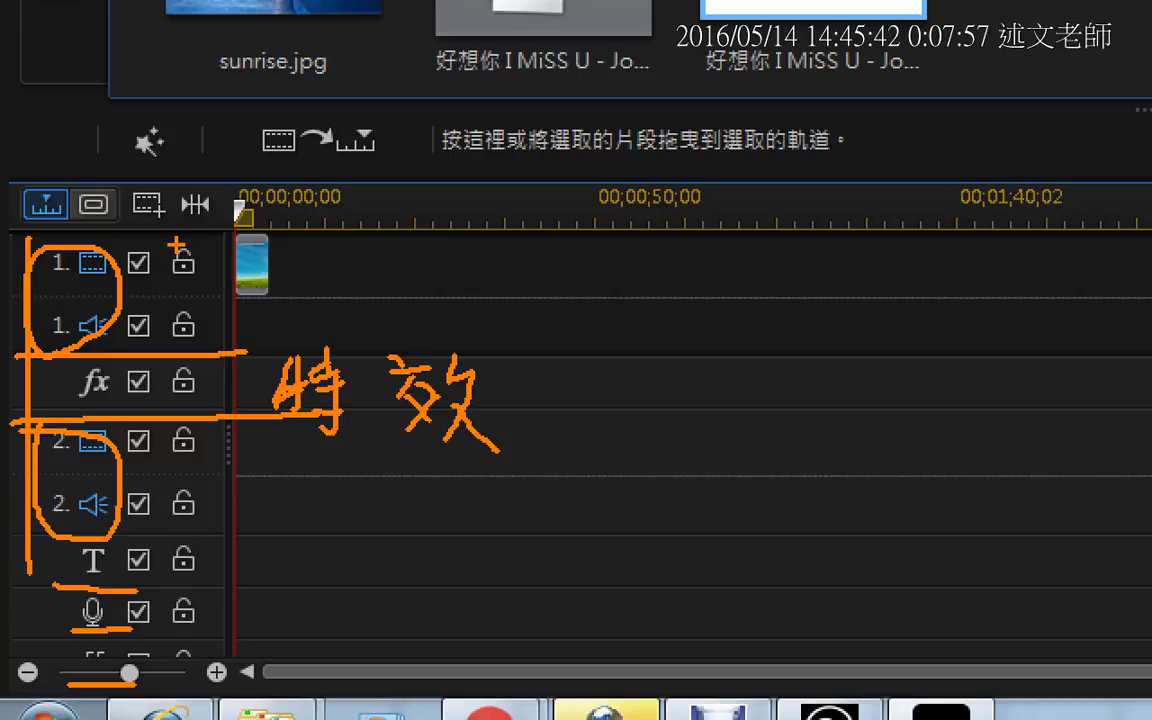
pyautogui.moveTo(160, 175)
pyautogui.mouseDown()
pyautogui.moveTo(138, 220)
pyautogui.moveTo(180, 215)
pyautogui.moveTo(165, 176)
pyautogui.mouseUp()
pyautogui.press('Escape')
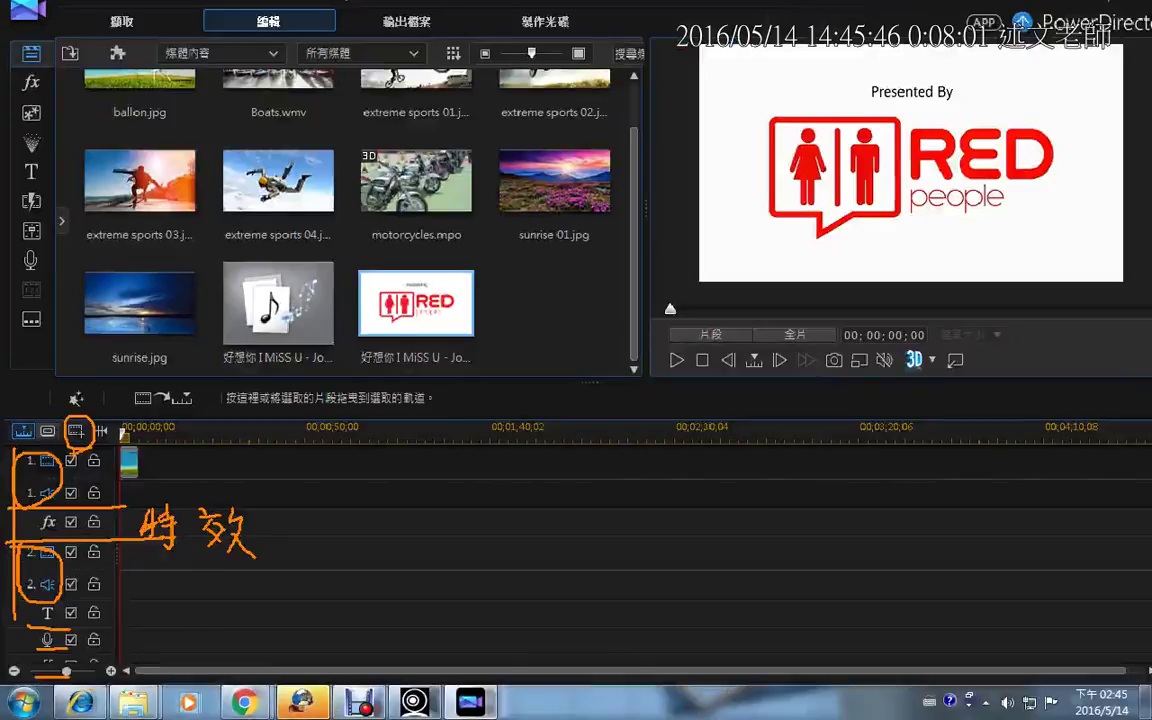
# Examine the number of new video tracks in 剪輯軌管理員 and close the dialog without adding tracks.
pyautogui.click(74, 438)
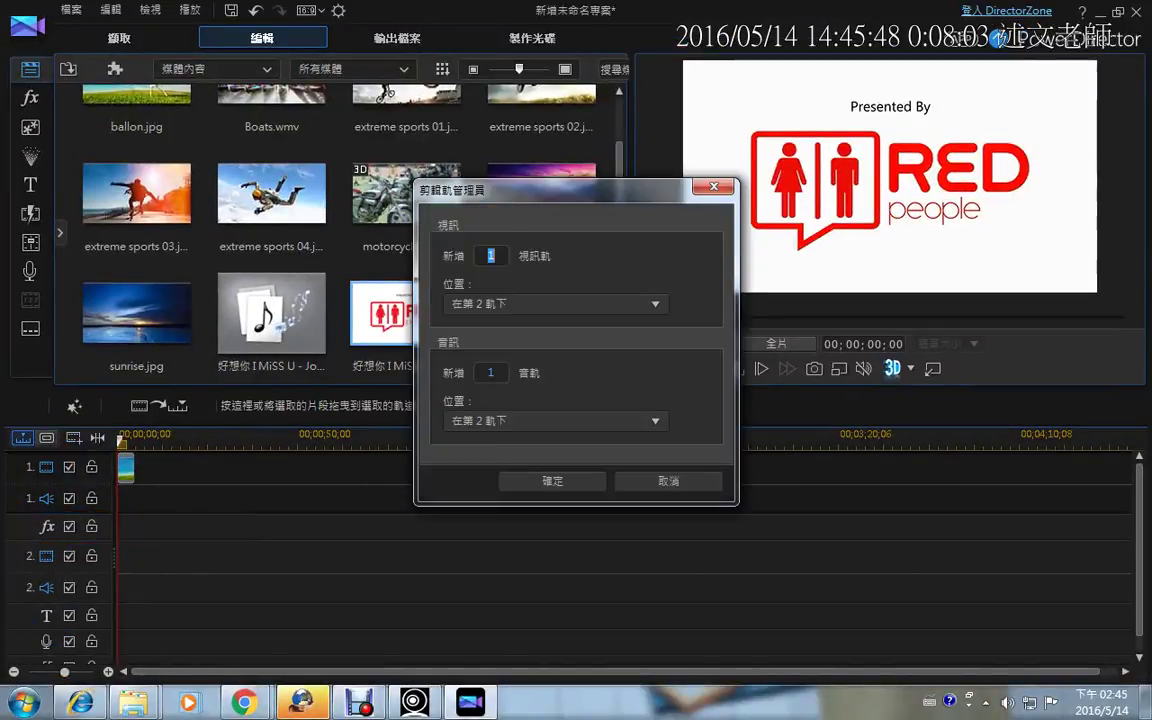
pyautogui.doubleClick(491, 256)
pyautogui.click(491, 256)
pyautogui.click(668, 481)
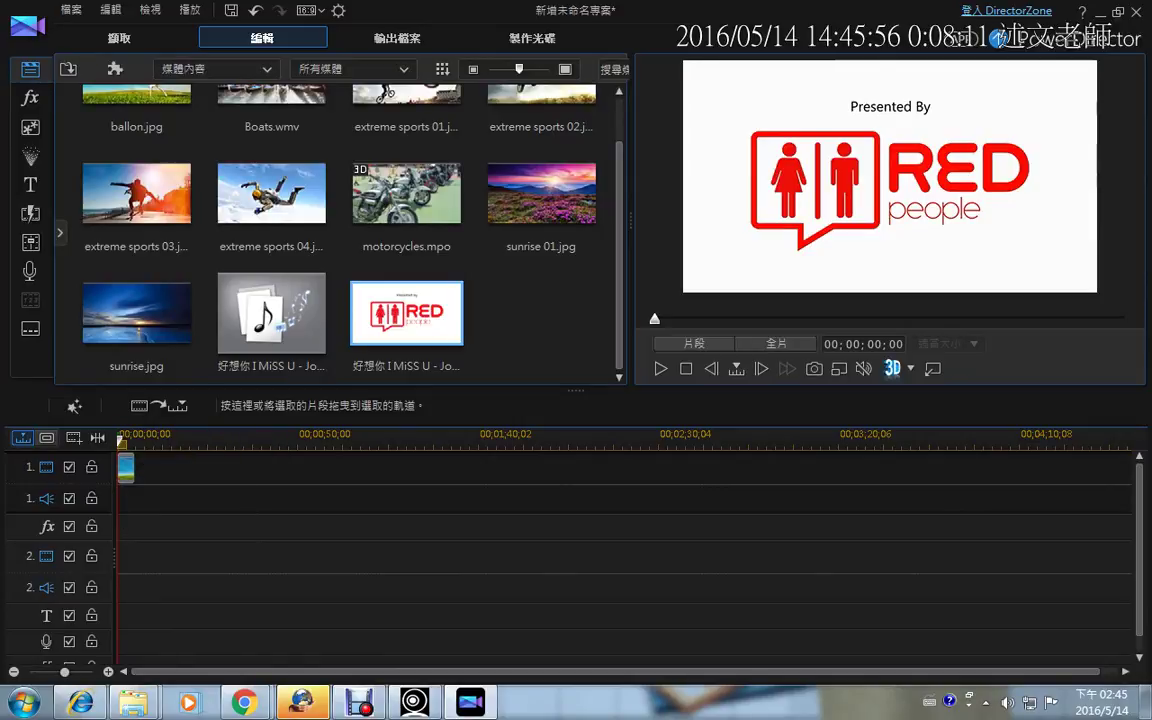
# Extend the ballon clip on video track 1 to about 43 seconds and set the playhead to about 13 seconds.
pyautogui.click(124, 462)
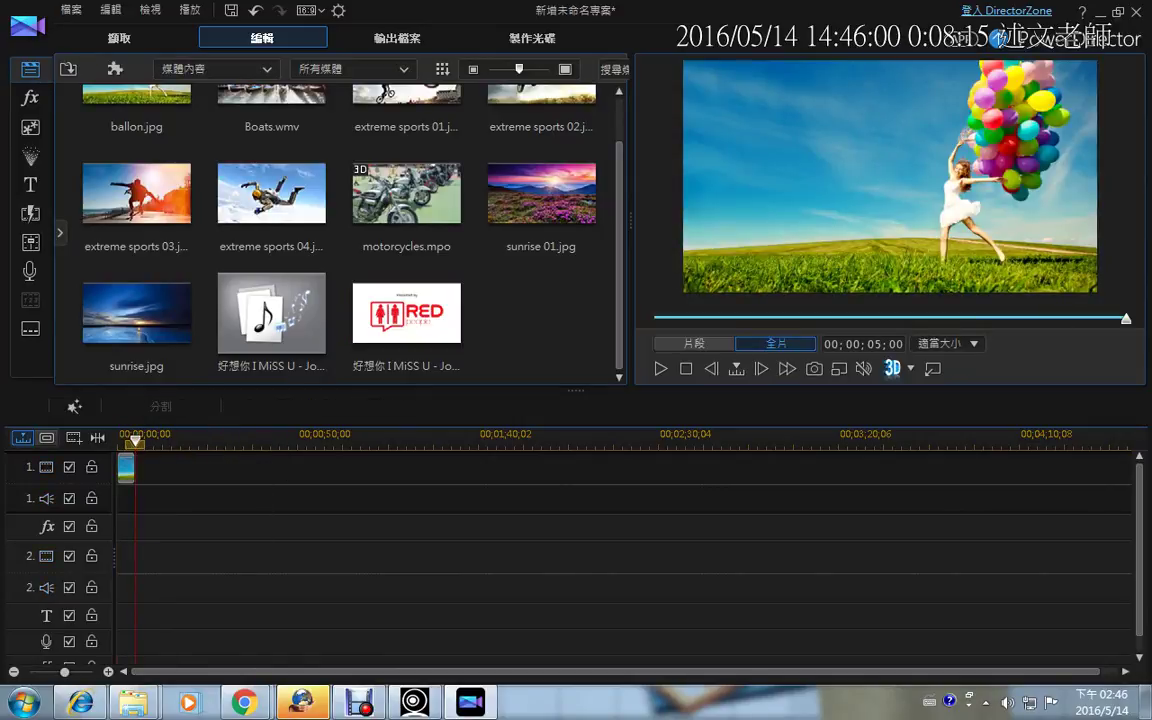
pyautogui.click(126, 468)
pyautogui.moveTo(133, 468)
pyautogui.mouseDown()
pyautogui.moveTo(270, 470)
pyautogui.moveTo(265, 444)
pyautogui.moveTo(174, 444)
pyautogui.mouseUp()
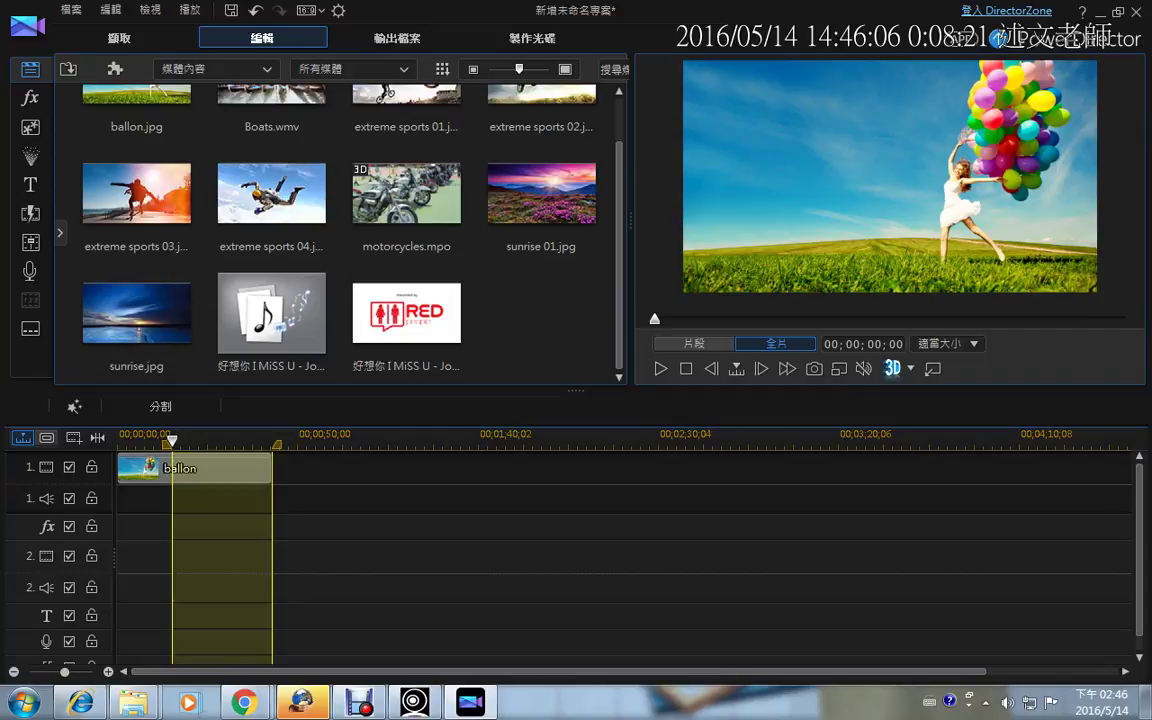
pyautogui.moveTo(168, 444)
pyautogui.mouseDown()
pyautogui.moveTo(270, 444)
pyautogui.moveTo(165, 440)
pyautogui.mouseUp()
pyautogui.click(194, 468)
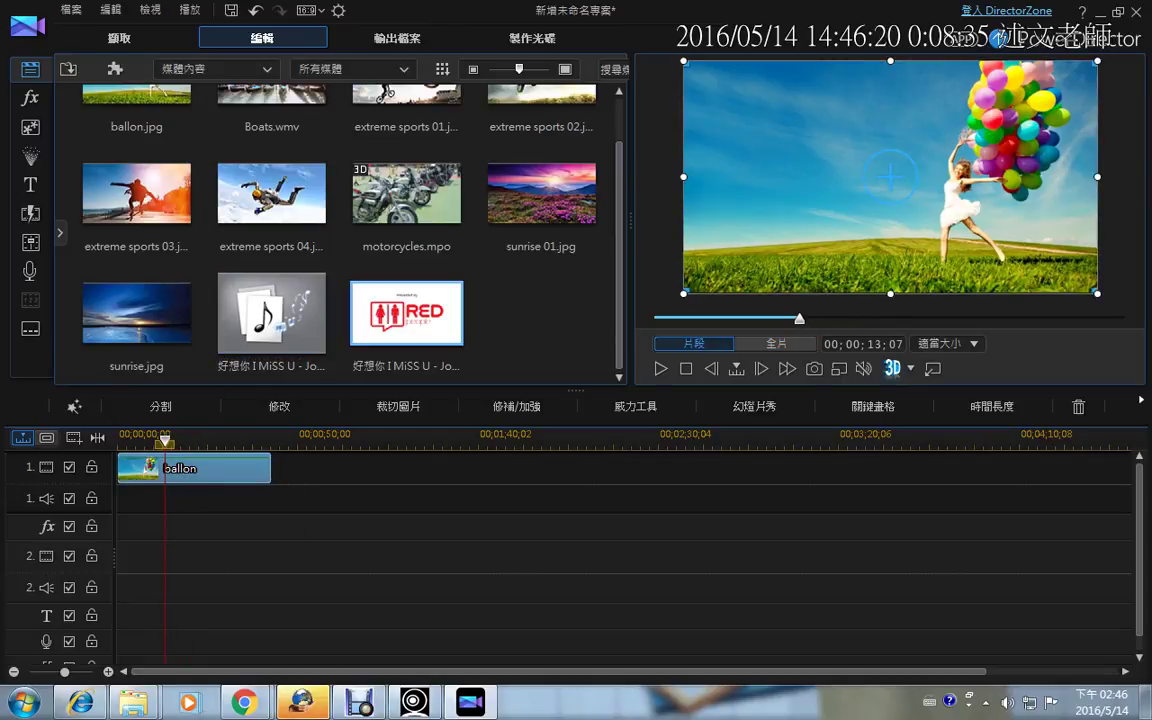
# Place Boats.wmv on track 1 directly after the ballon clip, using the 覆寫 option.
pyautogui.click(406, 312)
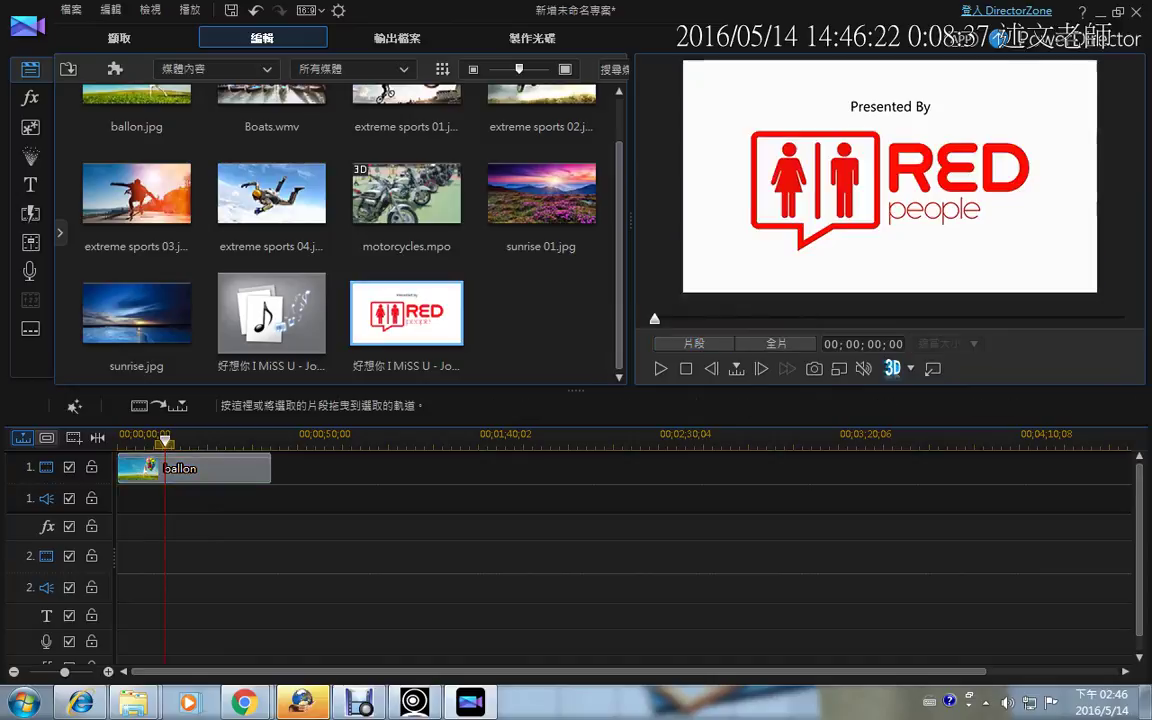
pyautogui.scroll(1, 271, 130)
pyautogui.moveTo(271, 130); pyautogui.dragTo(272, 476)
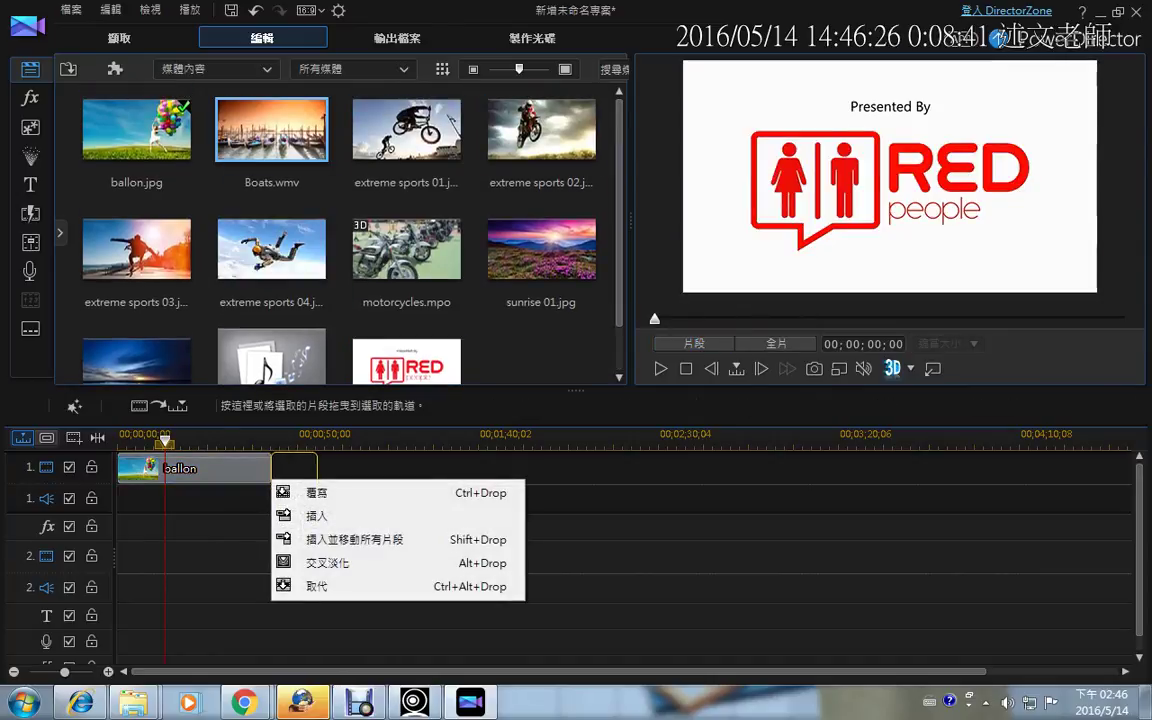
pyautogui.click(308, 492)
pyautogui.click(271, 469)
pyautogui.moveTo(271, 130); pyautogui.dragTo(298, 490)
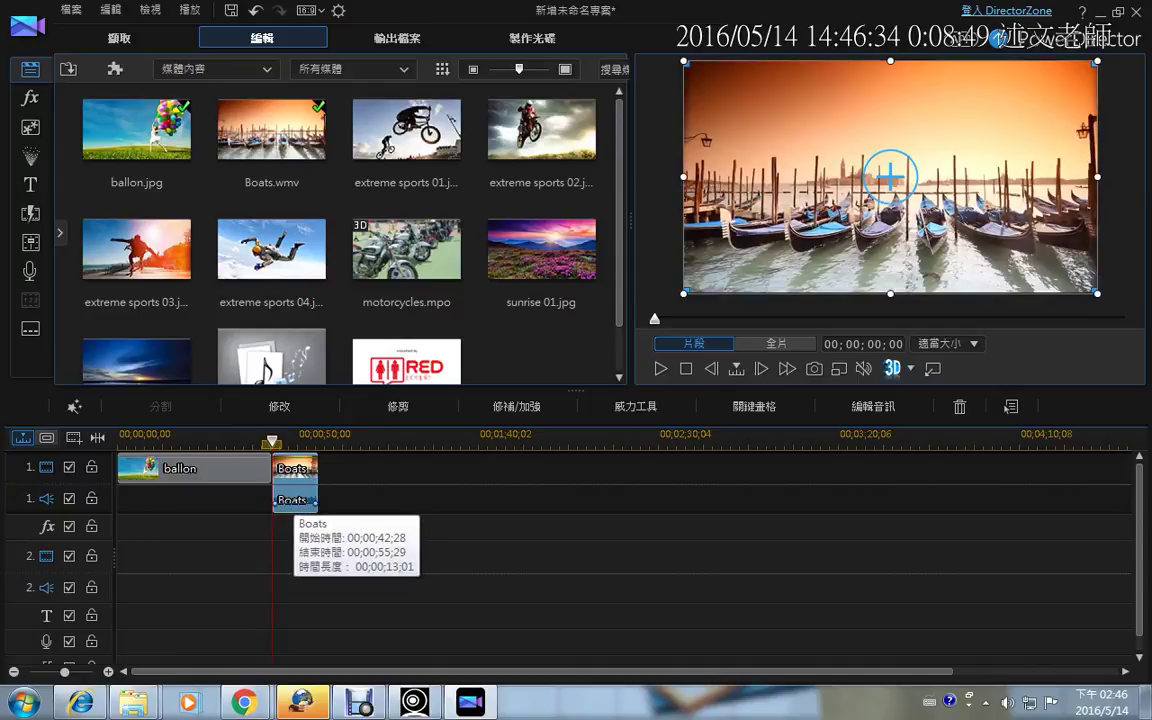
# Move the Boats clip to about 1:00 on track 1, select the ballon clip, and return Boats to the end of ballon.
pyautogui.moveTo(298, 490); pyautogui.dragTo(352, 476)
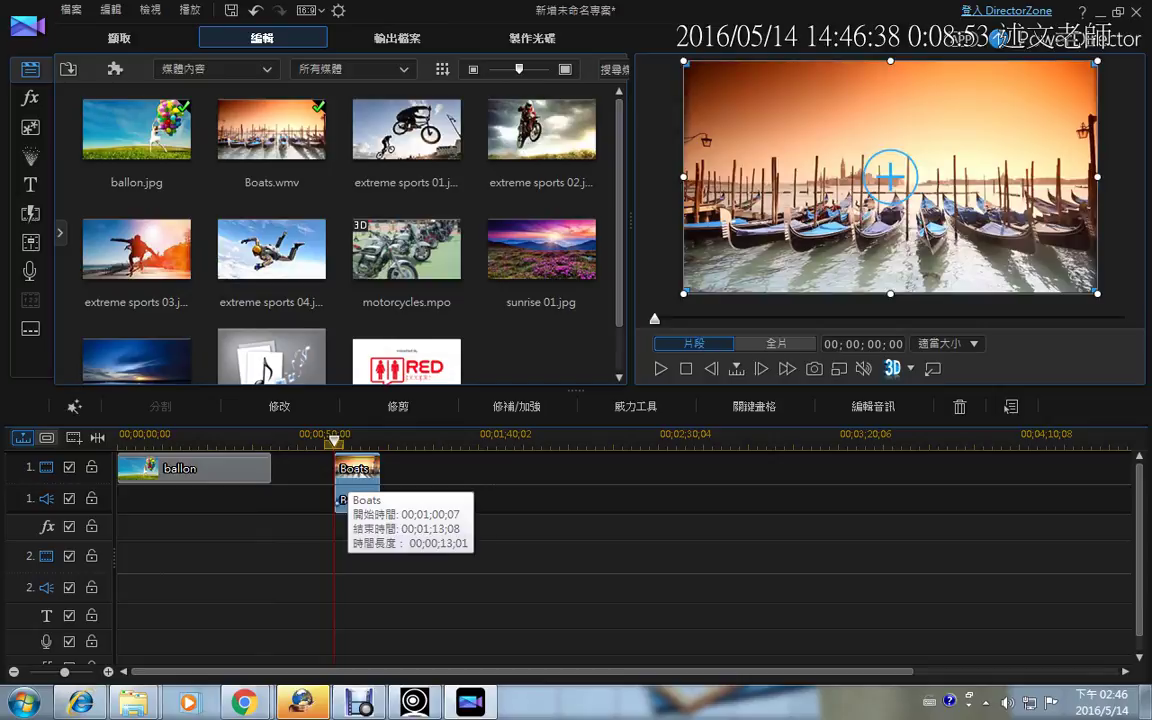
pyautogui.click(262, 470)
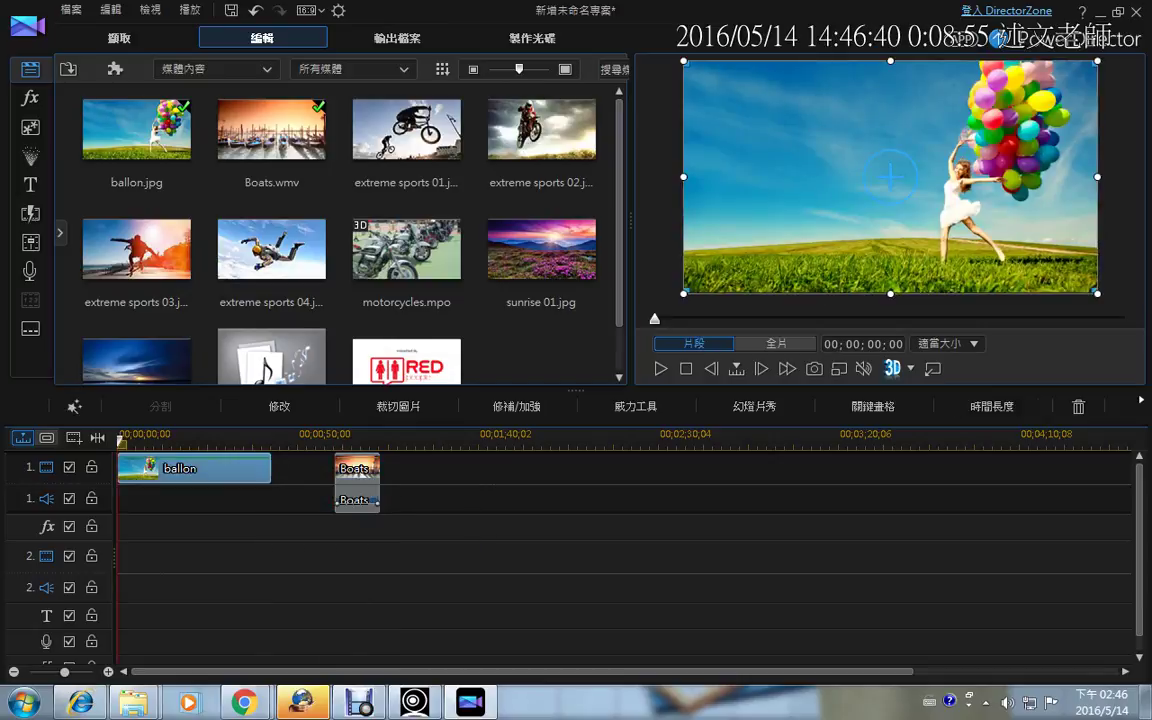
pyautogui.moveTo(270, 470)
pyautogui.mouseDown()
pyautogui.moveTo(203, 470)
pyautogui.moveTo(288, 470)
pyautogui.moveTo(216, 470)
pyautogui.moveTo(262, 476)
pyautogui.mouseUp()
pyautogui.click(300, 496)
pyautogui.moveTo(355, 468); pyautogui.dragTo(293, 470)
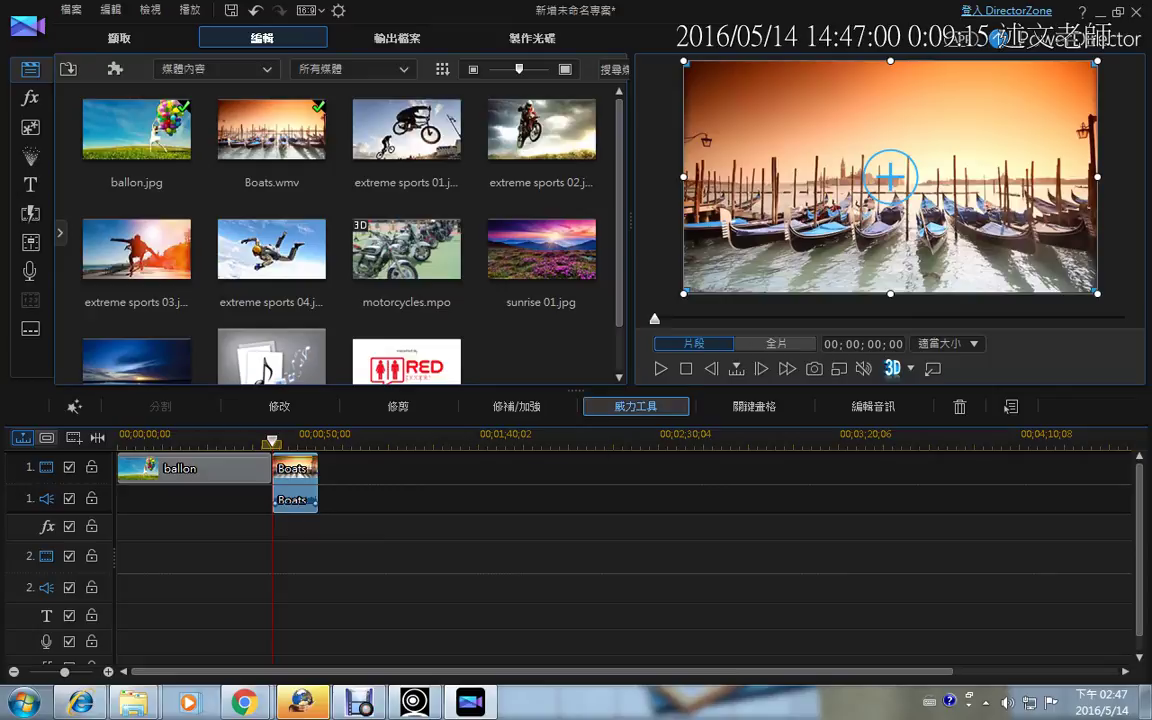
# Circle the Boats clip, draw an arrow from it to 威力工具, and clear the annotations.
pyautogui.moveTo(341, 520)
pyautogui.mouseDown()
pyautogui.moveTo(265, 523)
pyautogui.moveTo(268, 454)
pyautogui.moveTo(305, 444)
pyautogui.moveTo(346, 500)
pyautogui.moveTo(308, 538)
pyautogui.mouseUp()
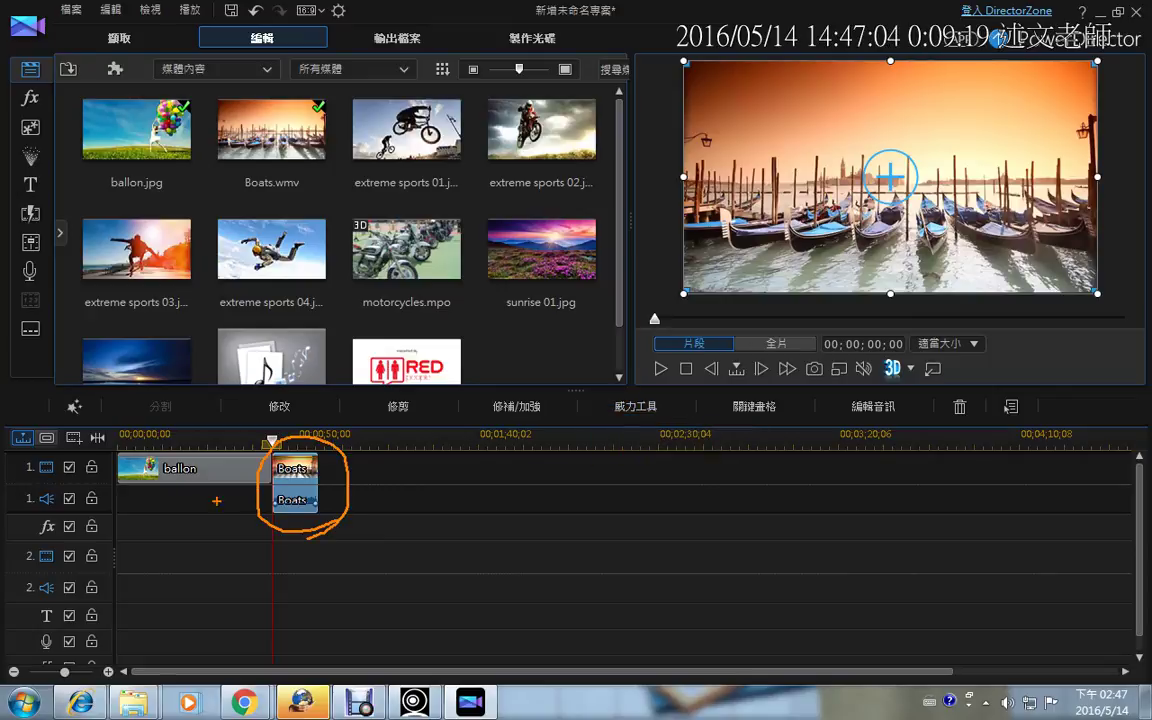
pyautogui.moveTo(357, 494)
pyautogui.mouseDown()
pyautogui.moveTo(524, 470)
pyautogui.moveTo(608, 421)
pyautogui.mouseUp()
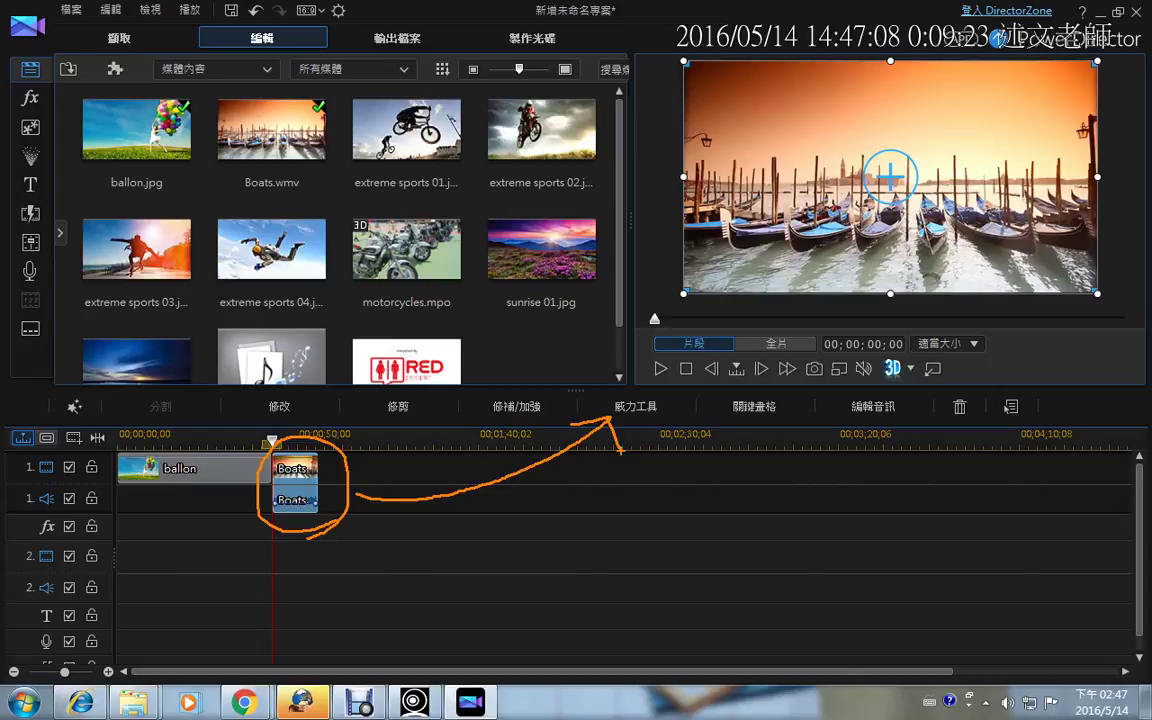
pyautogui.press('Escape')
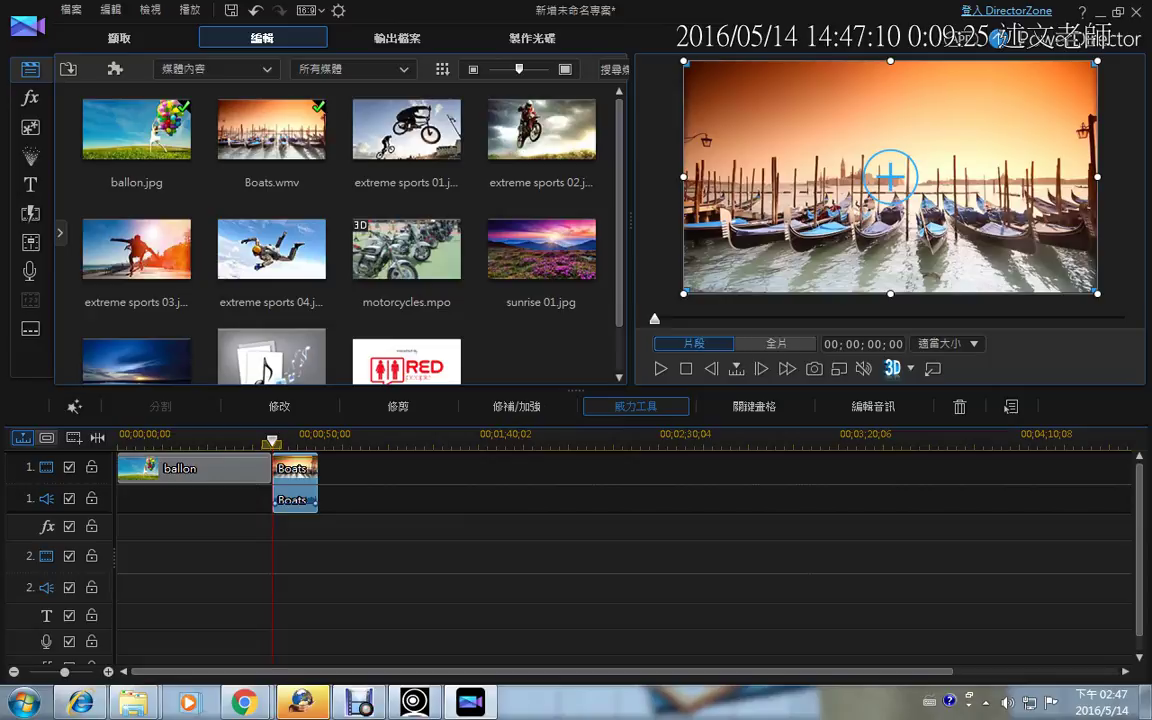
# Open 威力工具 for the Boats clip and examine the 視訊旋轉, 視訊倒播 and 視訊裁切 settings.
pyautogui.click(636, 406)
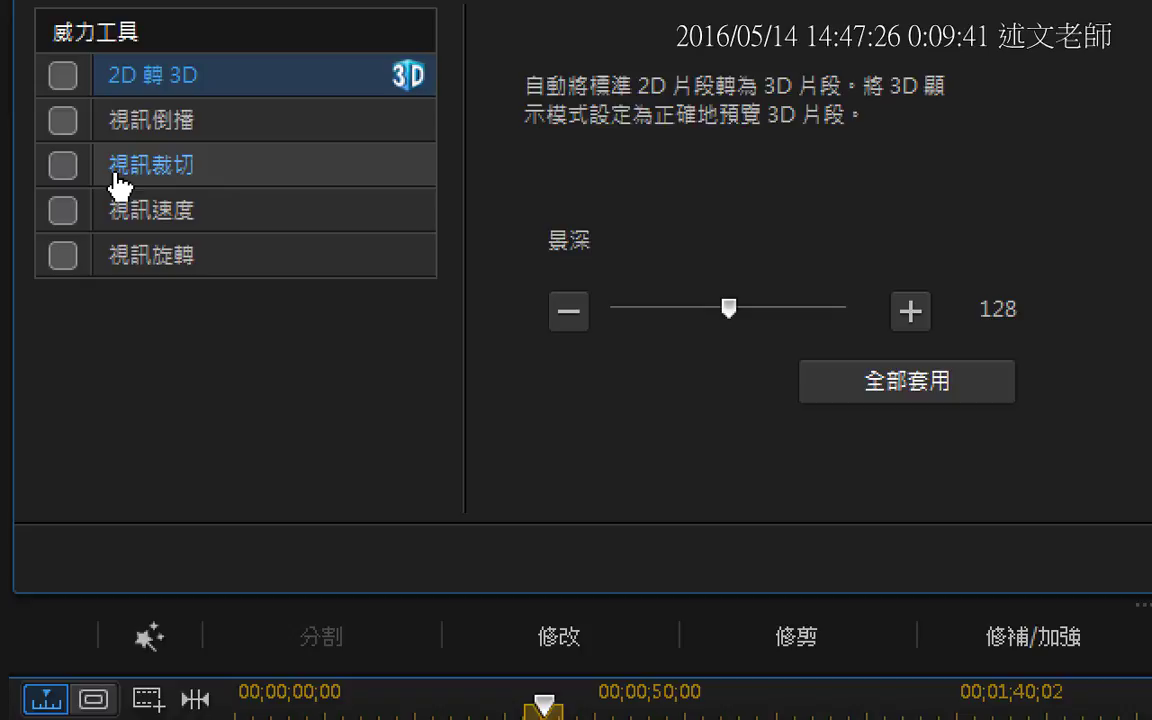
pyautogui.click(128, 260)
pyautogui.click(689, 231)
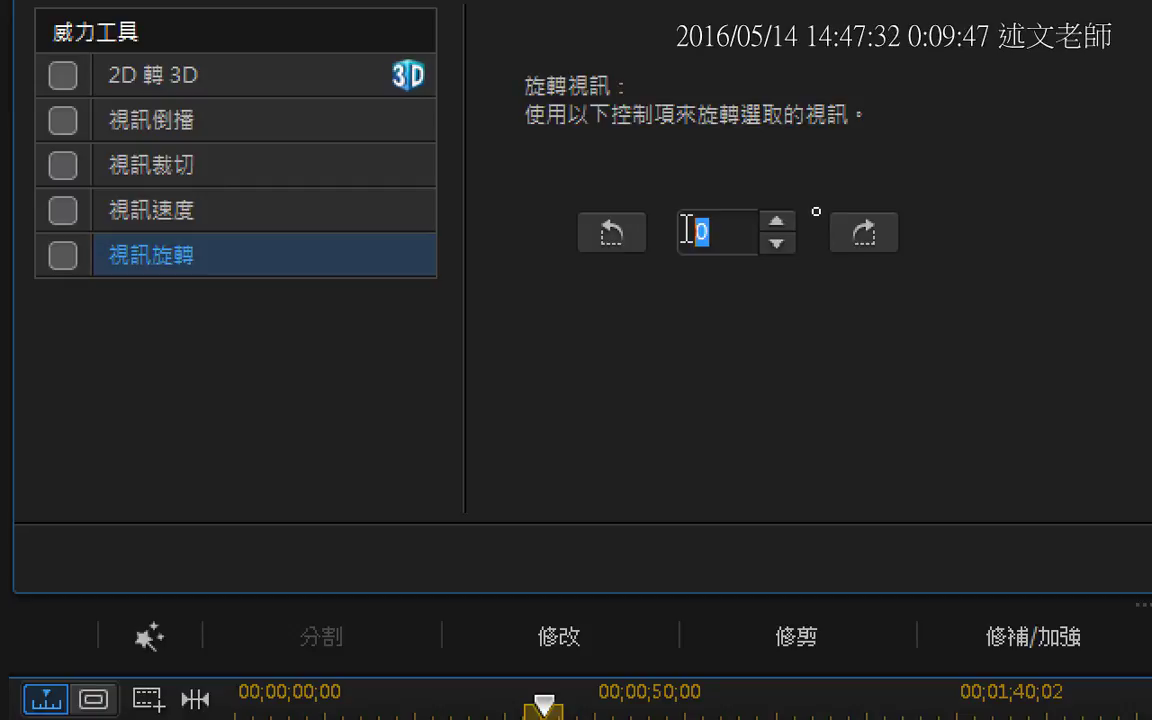
pyautogui.click(189, 135)
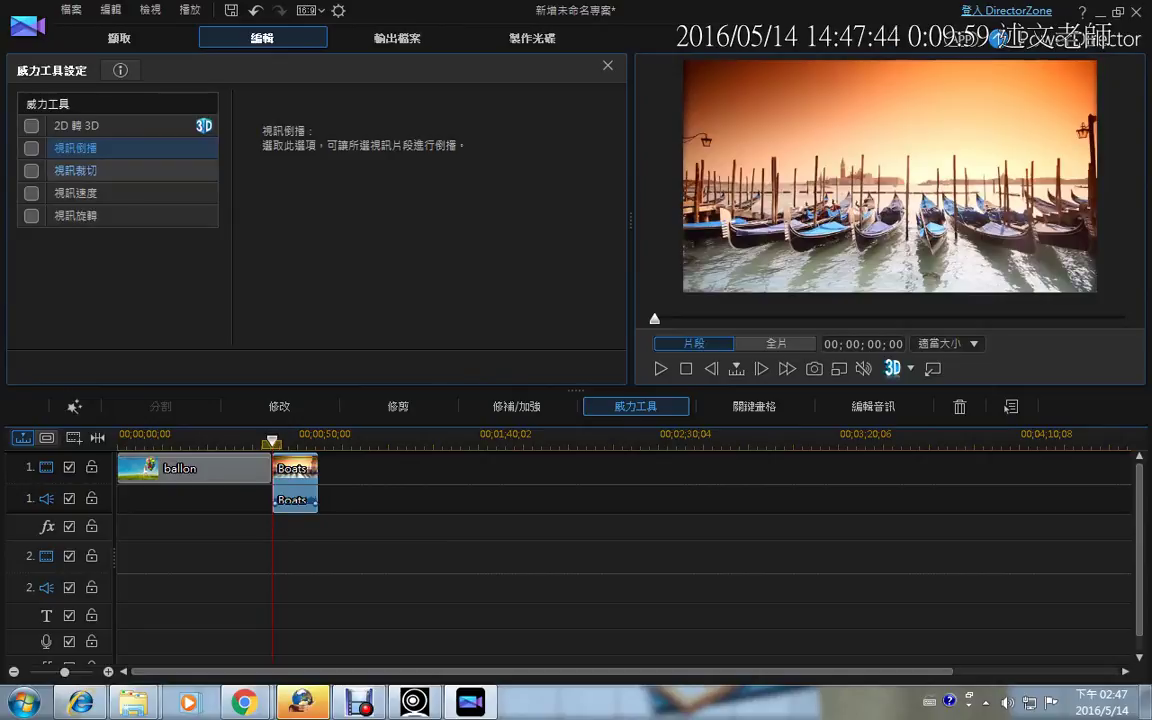
pyautogui.click(150, 170)
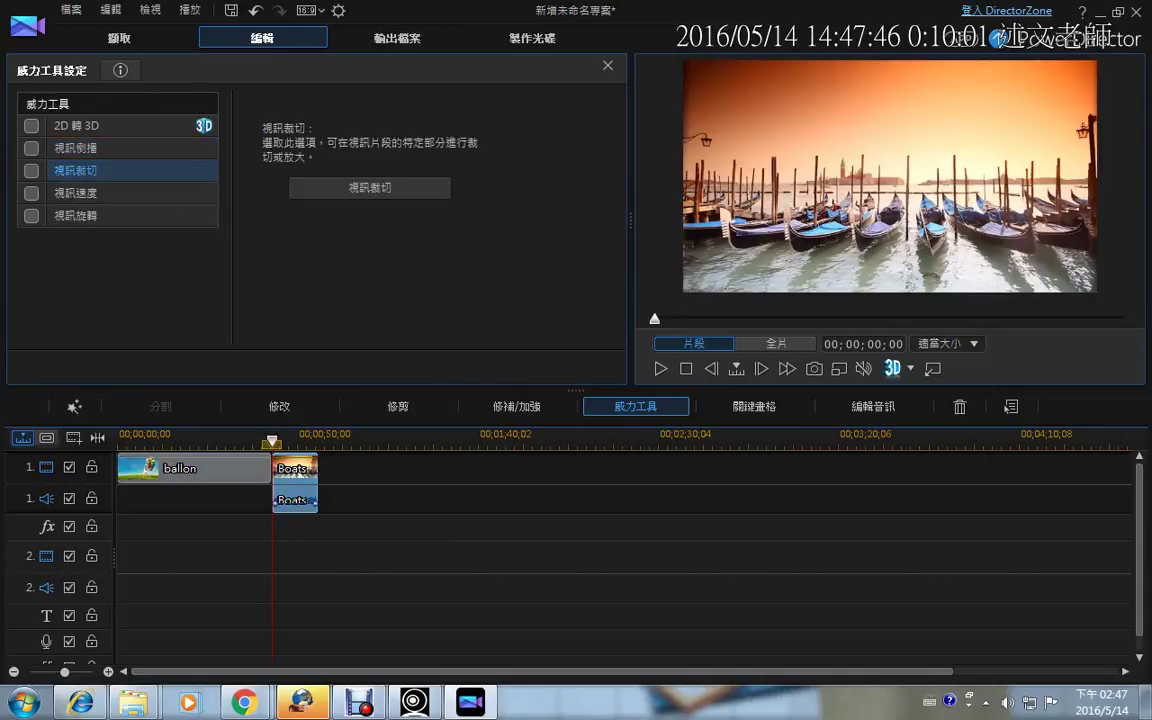
# Try cropping the Boats clip with a smaller 視訊裁切 frame around its centre, and cancel the crop.
pyautogui.click(370, 188)
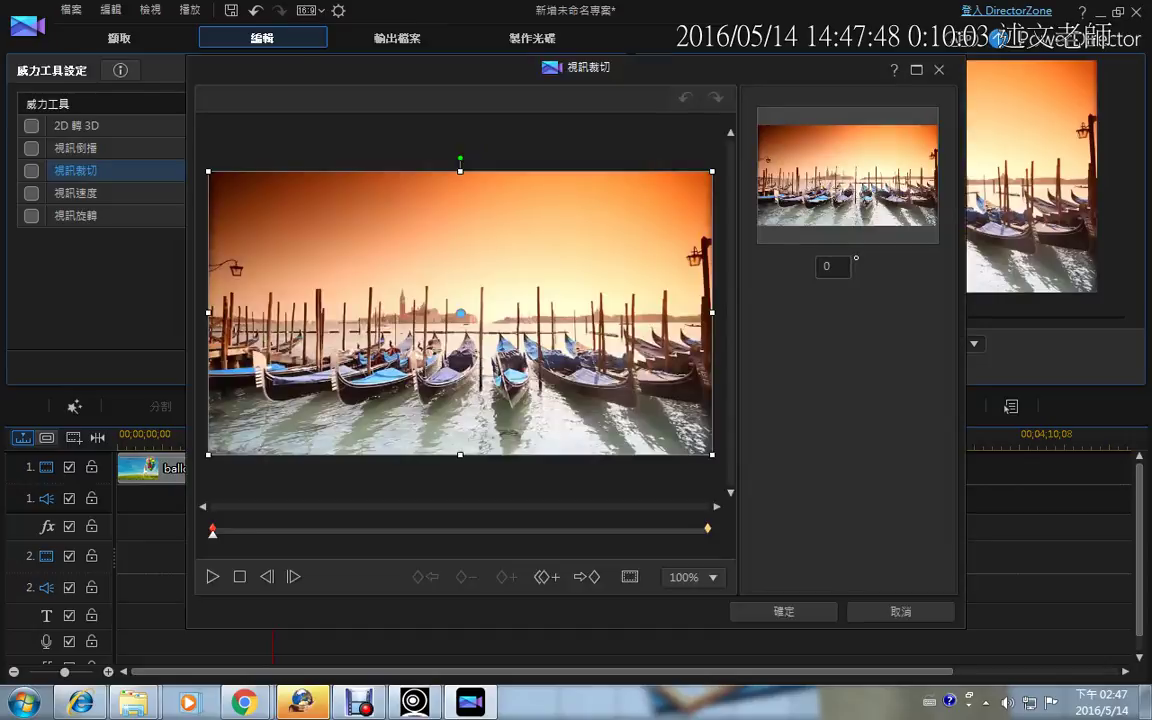
pyautogui.moveTo(208, 171); pyautogui.dragTo(294, 219)
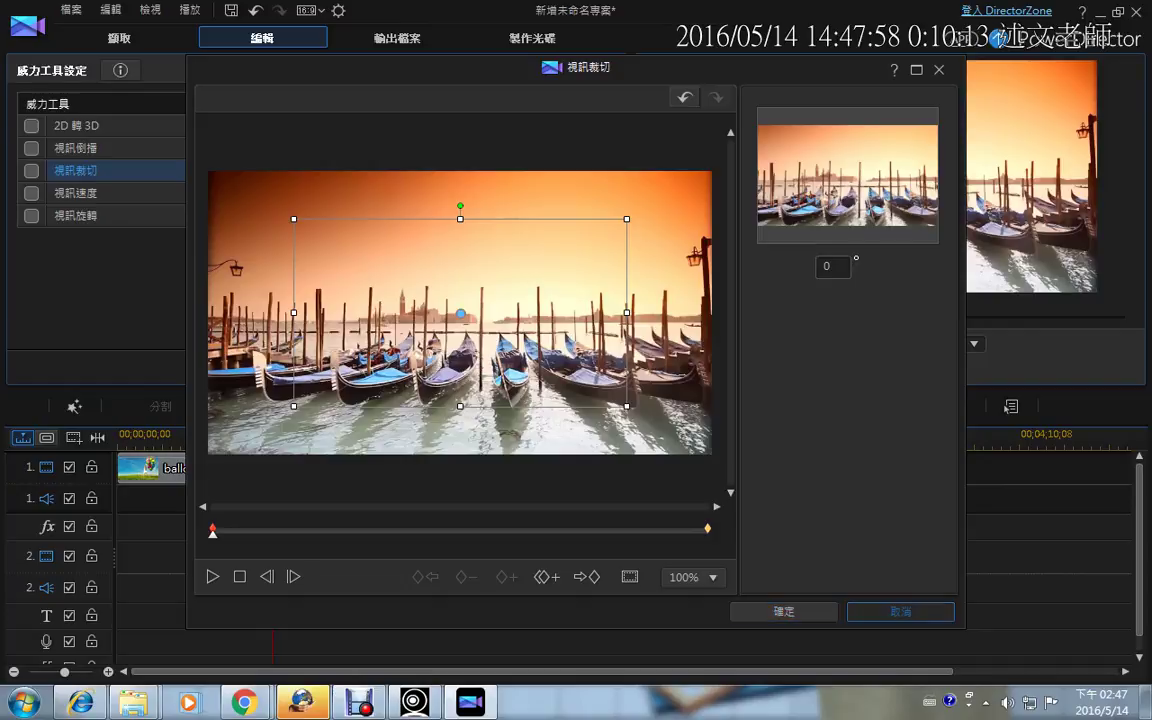
pyautogui.click(900, 611)
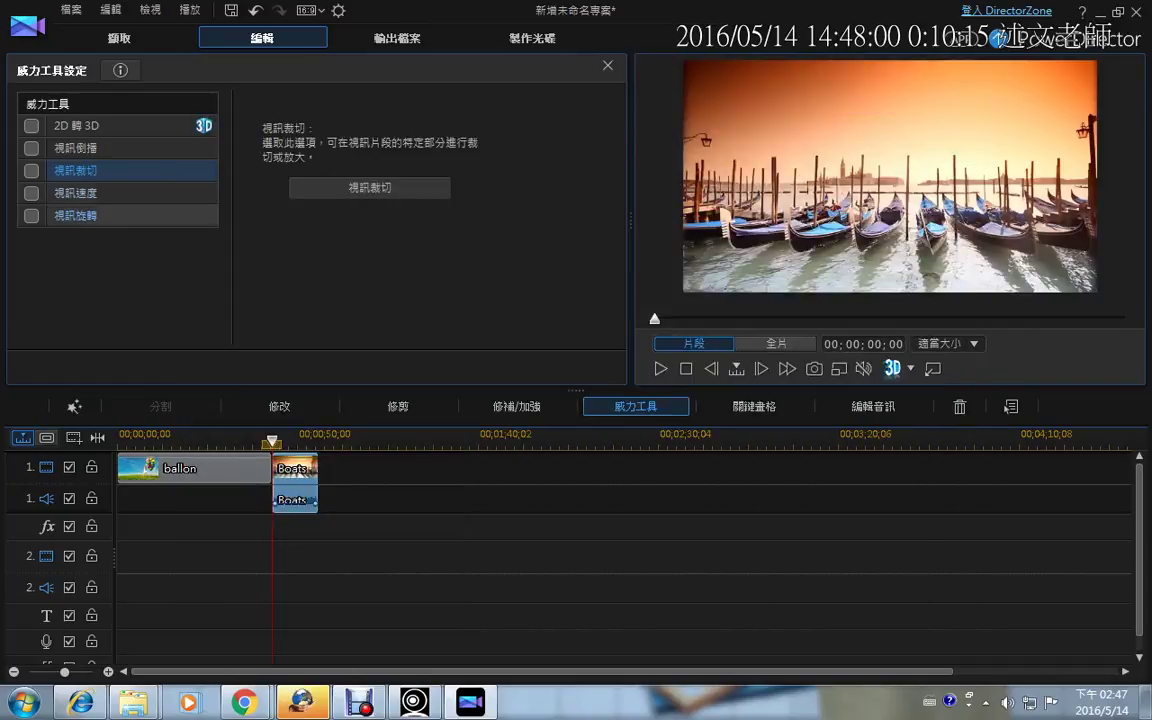
# Enable 視訊旋轉 for the Boats clip, rotate it to 90° and back to 0°, and close the 威力工具 settings.
pyautogui.click(31, 215)
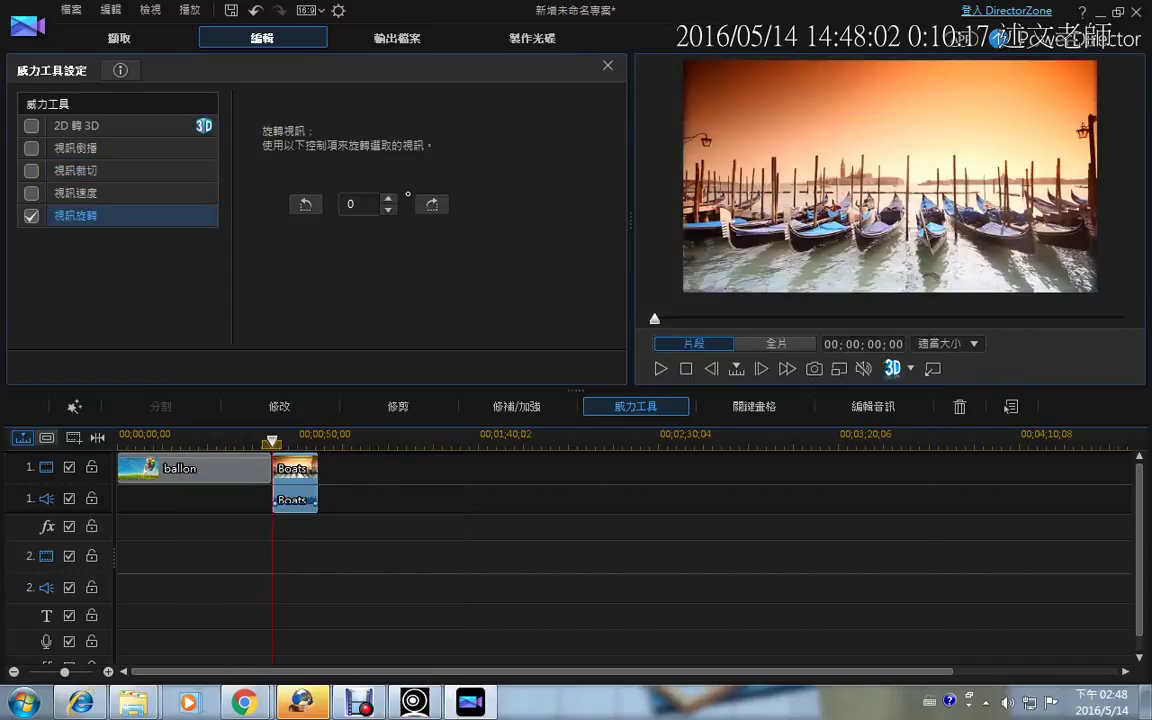
pyautogui.click(432, 204)
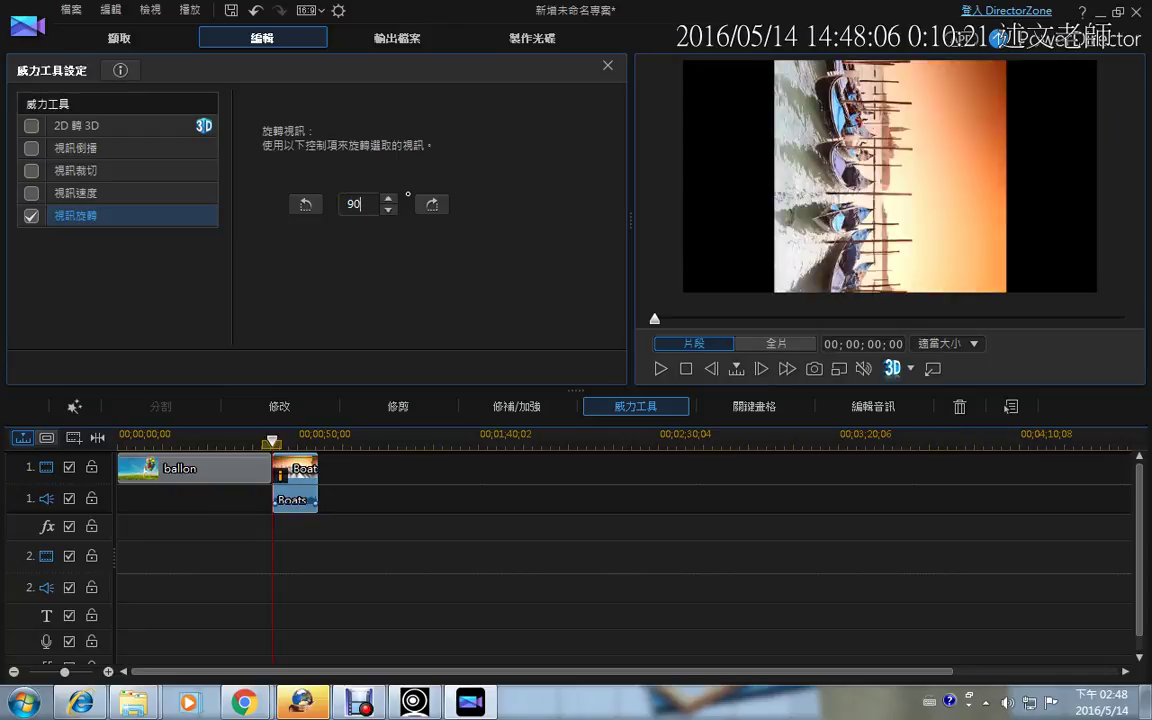
pyautogui.click(306, 204)
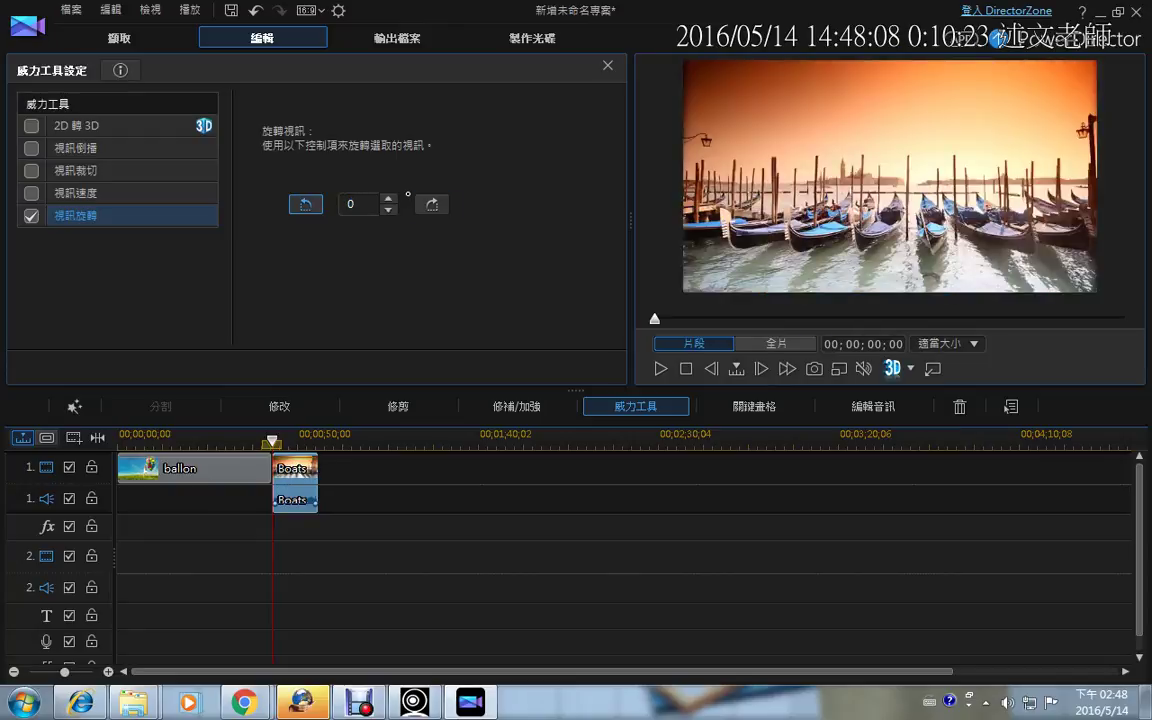
pyautogui.click(607, 65)
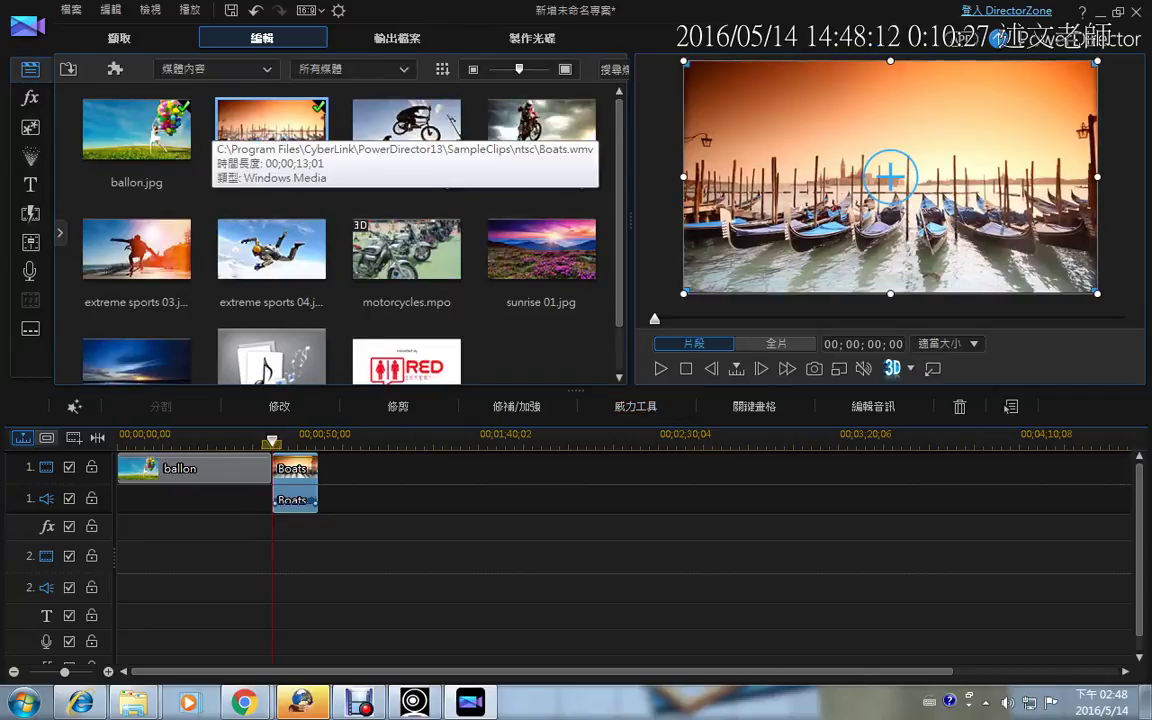
# Place the extreme sports 01 image on track 1 directly after the Boats clip.
pyautogui.moveTo(406, 130); pyautogui.dragTo(320, 485)
pyautogui.click(420, 468)
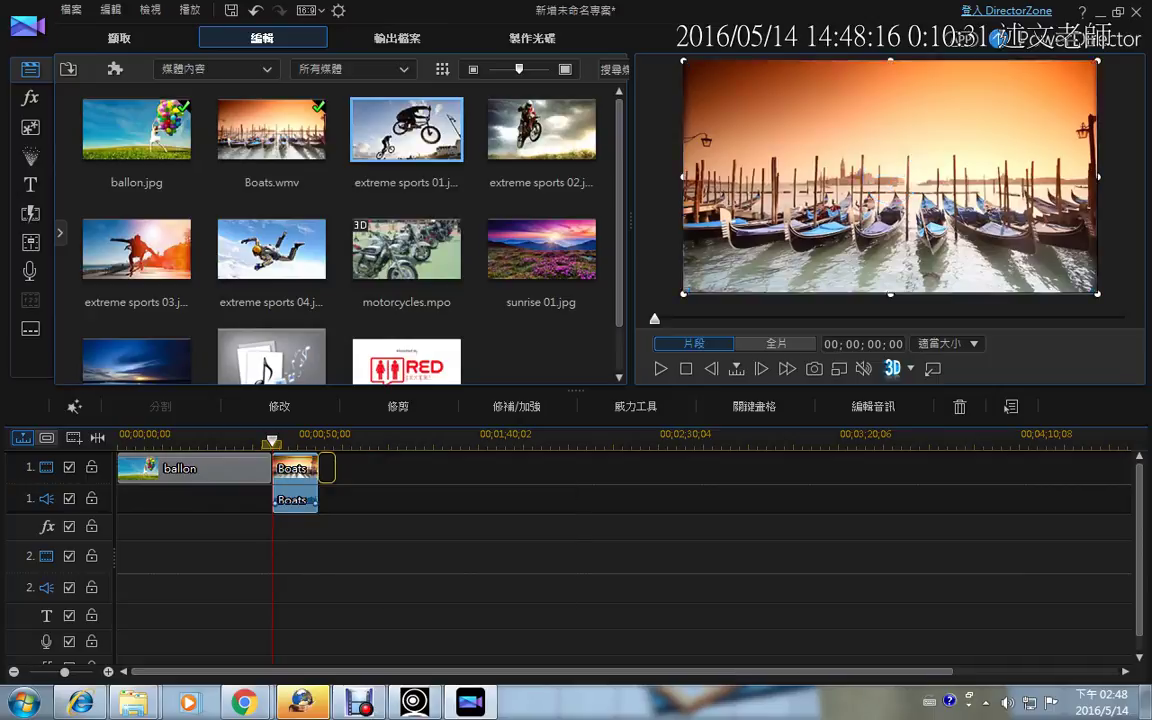
pyautogui.moveTo(406, 130); pyautogui.dragTo(326, 468)
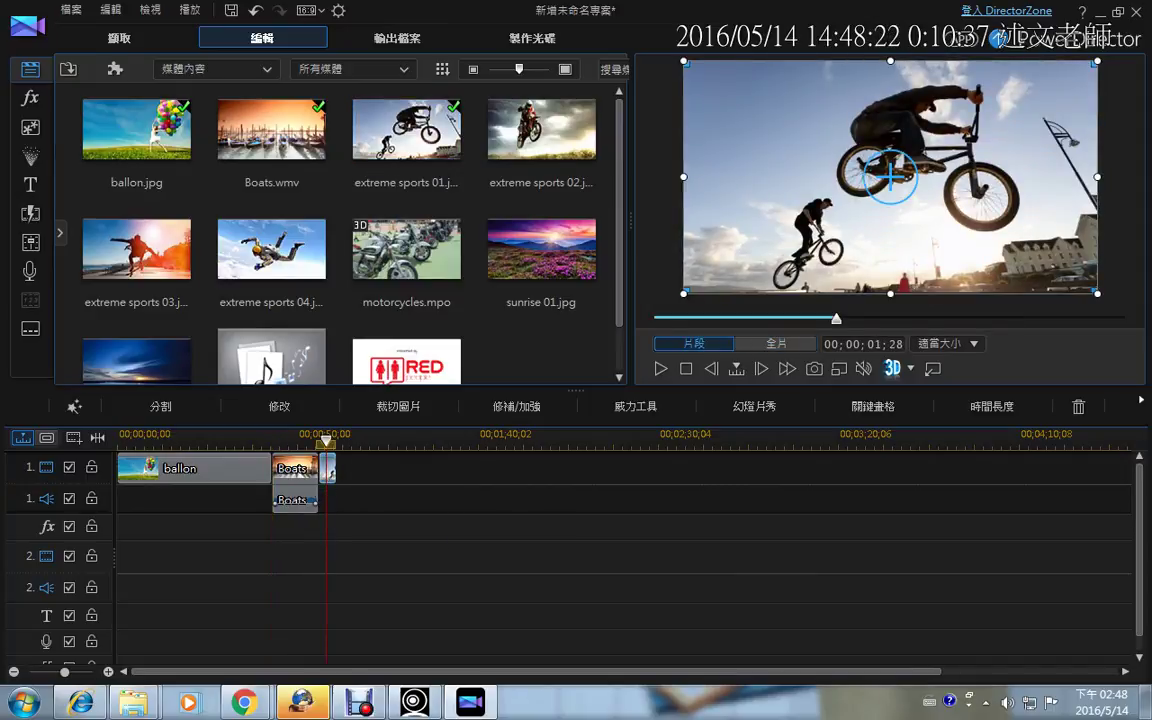
# Scrub the timeline through the Boats and ballon clips to compare the 片段 and 全片 previews, and reselect Boats.
pyautogui.moveTo(266, 436); pyautogui.dragTo(301, 438)
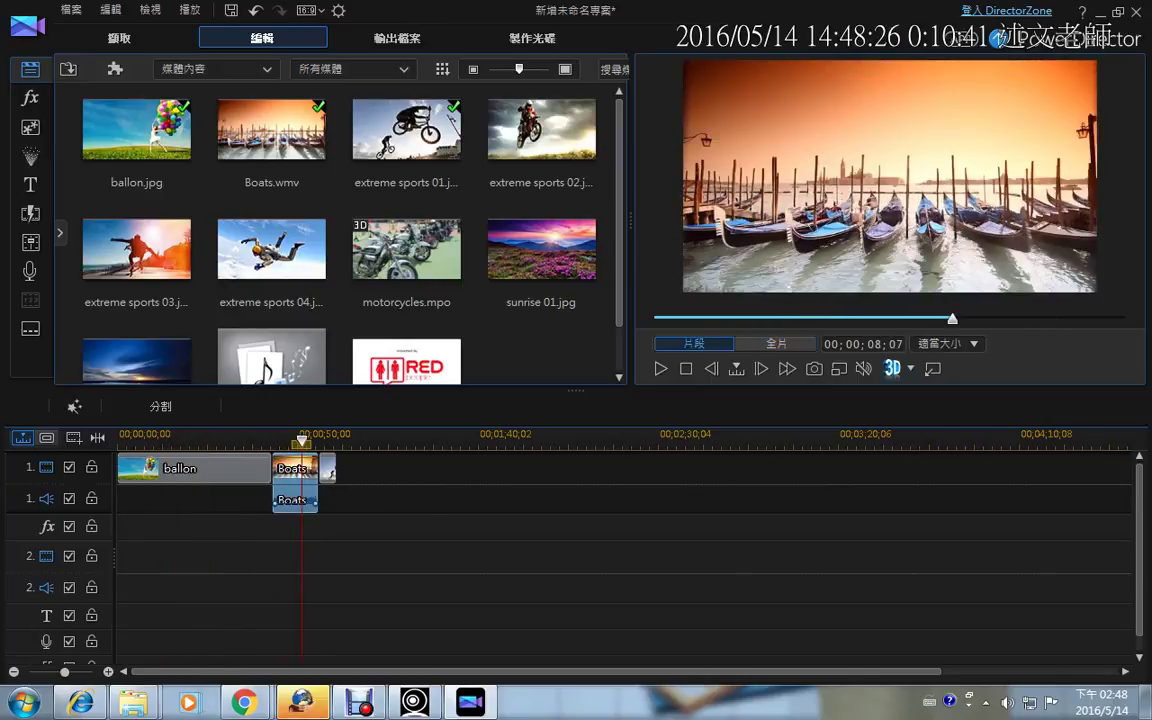
pyautogui.click(300, 495)
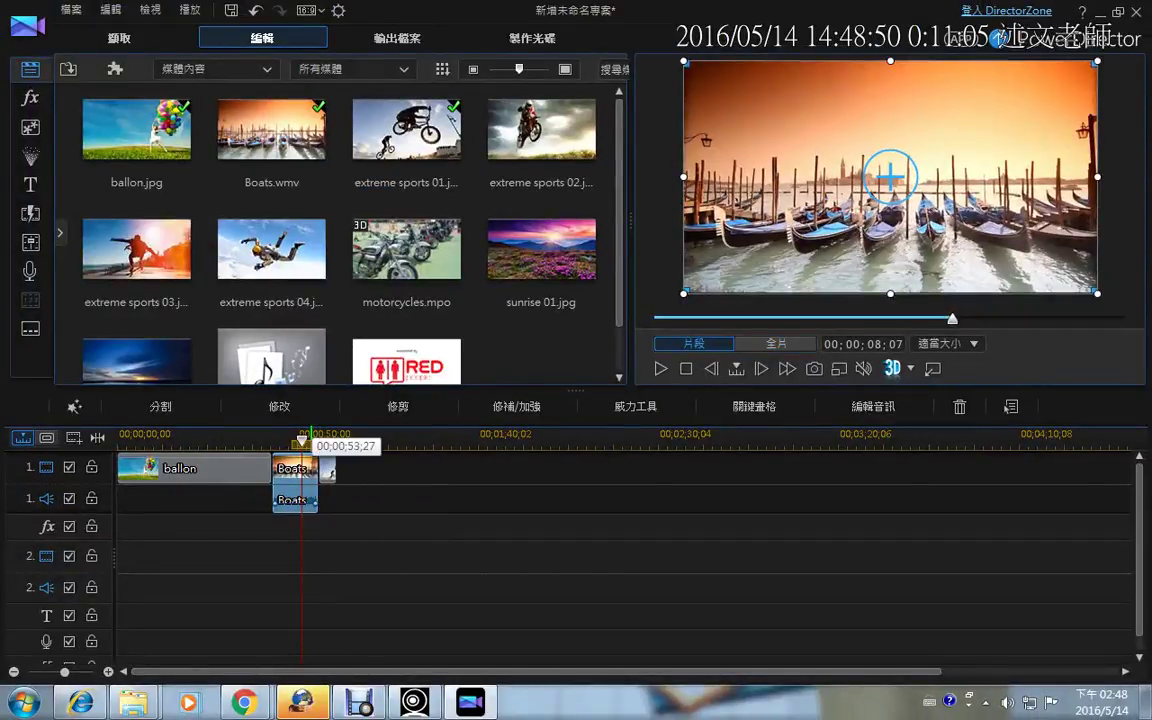
pyautogui.click(300, 441)
pyautogui.moveTo(300, 441); pyautogui.dragTo(245, 441)
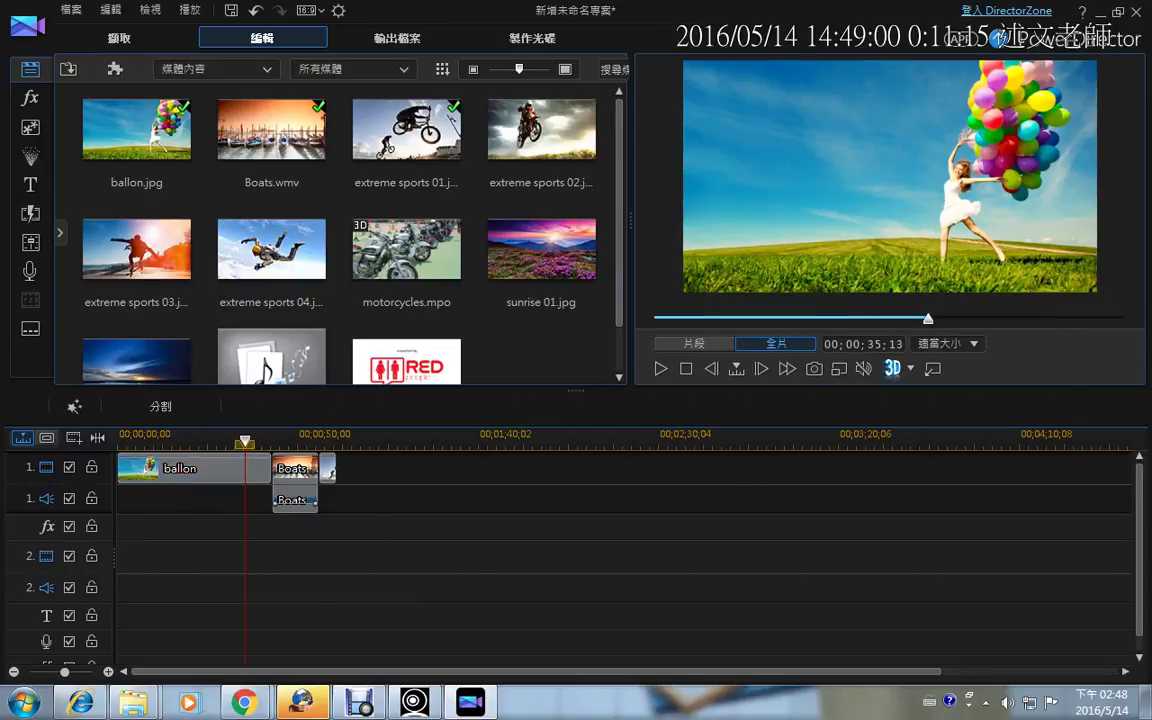
pyautogui.moveTo(928, 319); pyautogui.dragTo(923, 319)
pyautogui.moveTo(243, 441); pyautogui.dragTo(190, 441)
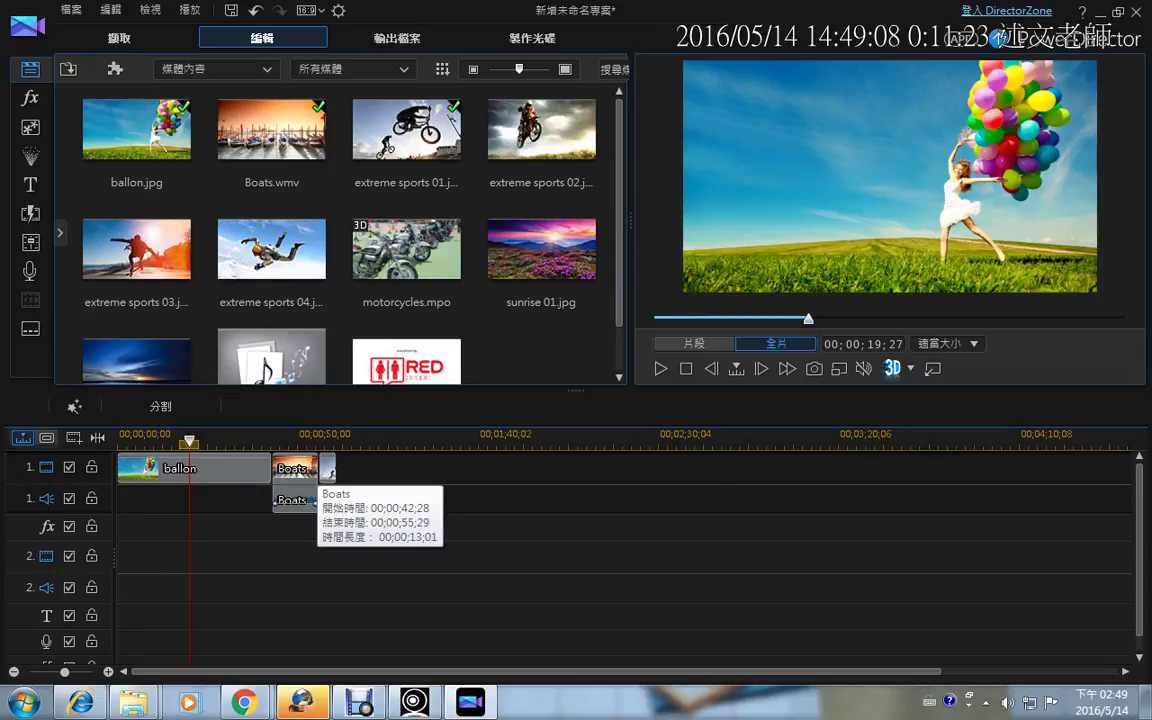
pyautogui.click(296, 470)
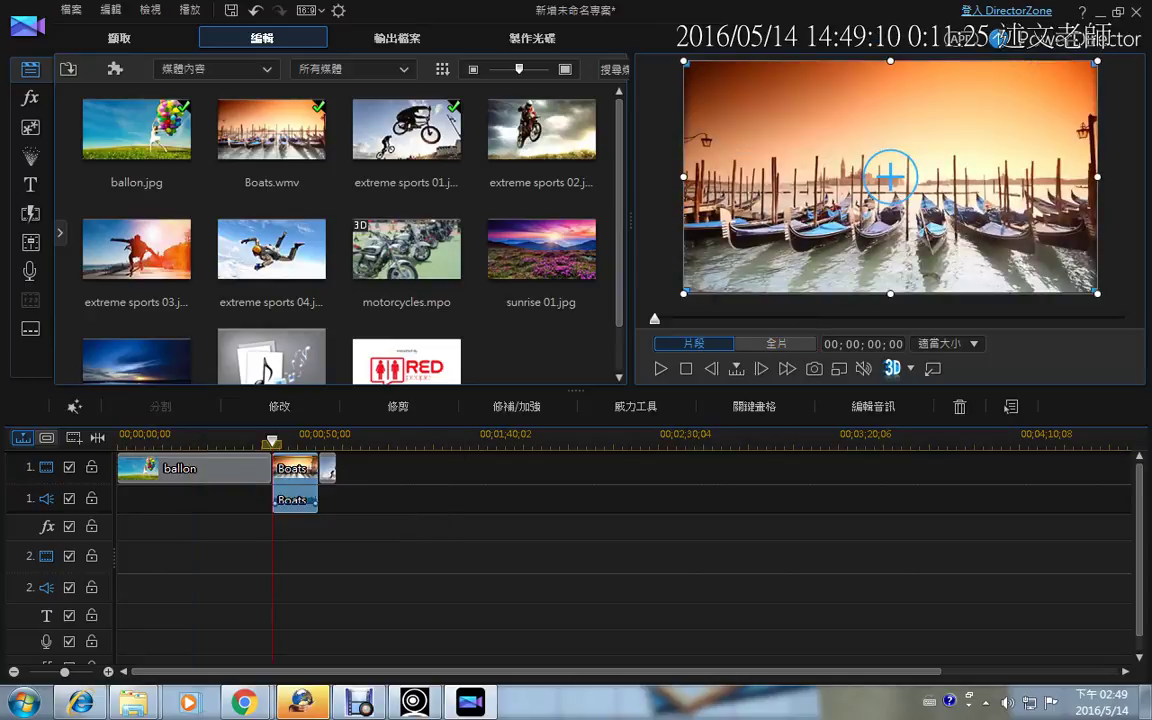
# Insert the RED PEOPLE music video after extreme sports 01 on track 1, and briefly circle 25 FPS in the frame-rate conflict message.
pyautogui.moveTo(406, 360); pyautogui.dragTo(337, 487)
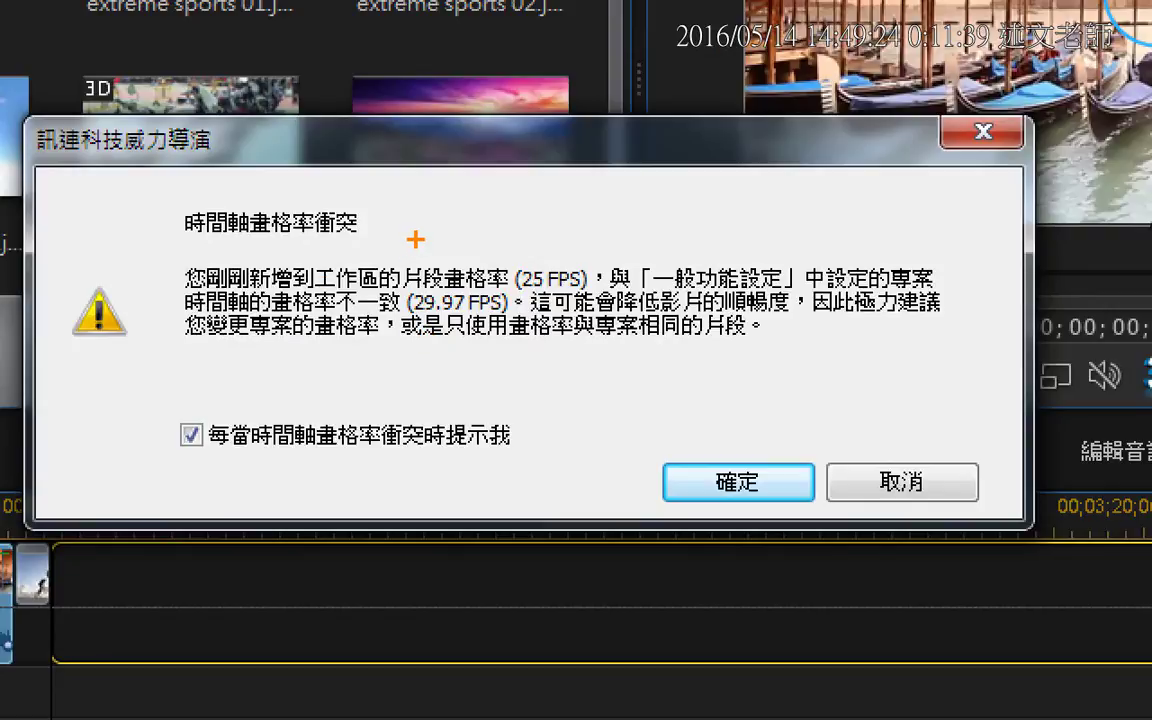
pyautogui.moveTo(437, 252); pyautogui.dragTo(476, 218)
pyautogui.moveTo(520, 283)
pyautogui.mouseDown()
pyautogui.moveTo(560, 240)
pyautogui.moveTo(622, 262)
pyautogui.moveTo(470, 274)
pyautogui.moveTo(440, 262)
pyautogui.mouseUp()
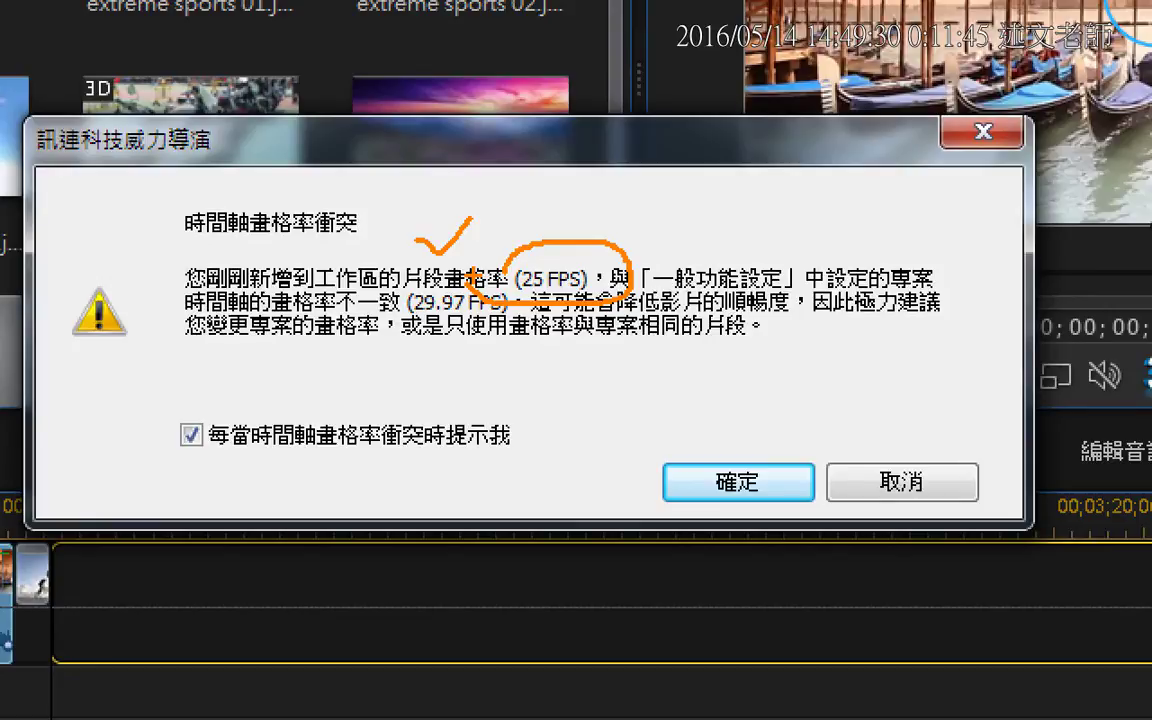
pyautogui.press('e')
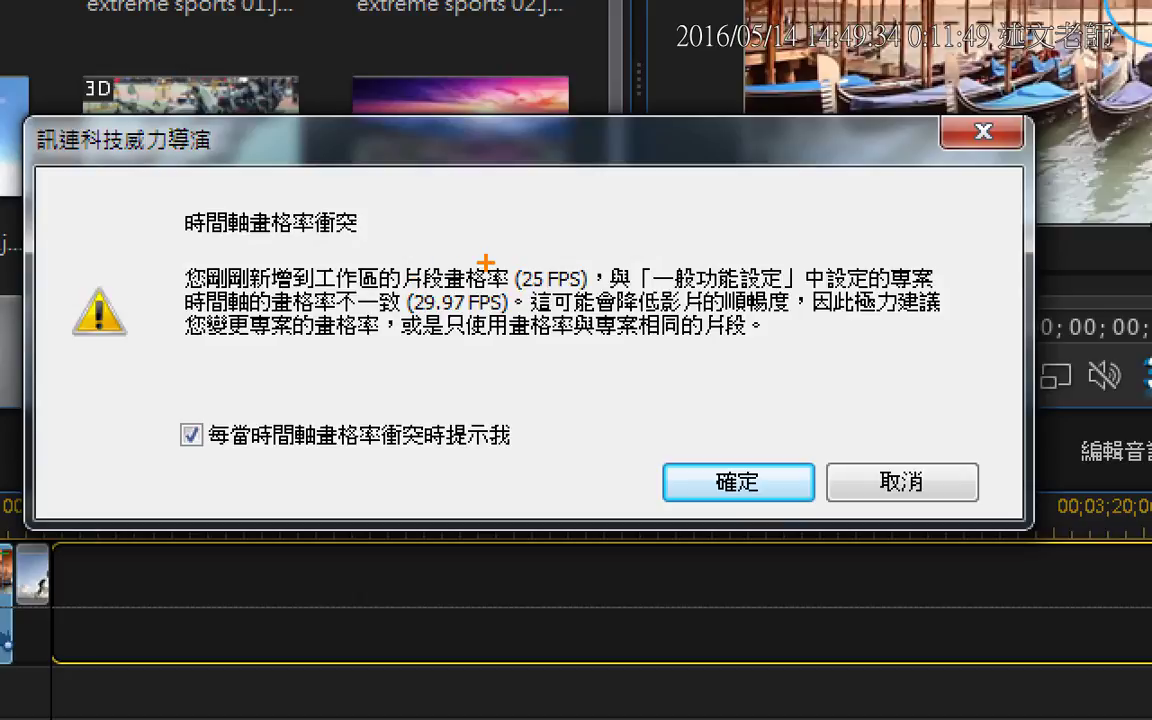
# Underline 29.97 FPS, write NTSC, 30 and 5 over the message, clear the annotations, and accept the frame-rate conflict.
pyautogui.moveTo(378, 324); pyautogui.dragTo(515, 323)
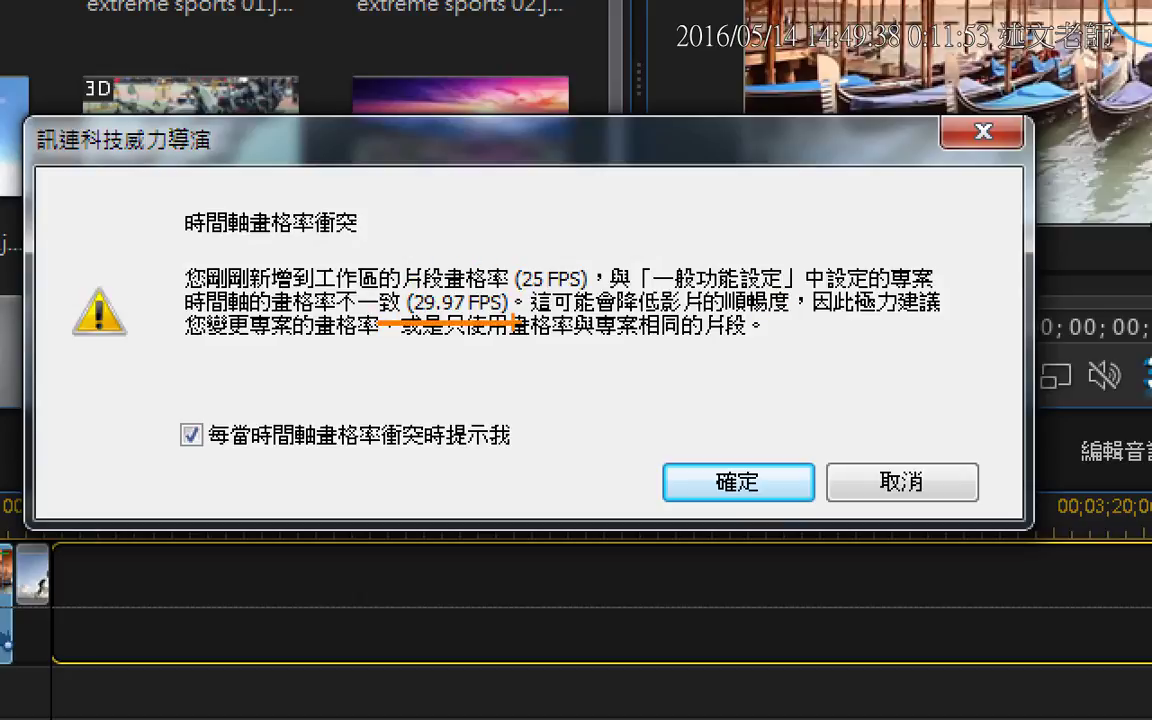
pyautogui.moveTo(445, 226)
pyautogui.mouseDown()
pyautogui.moveTo(457, 265)
pyautogui.moveTo(434, 276)
pyautogui.mouseUp()
pyautogui.moveTo(478, 236); pyautogui.dragTo(479, 238)
pyautogui.moveTo(388, 170)
pyautogui.mouseDown()
pyautogui.moveTo(374, 210)
pyautogui.moveTo(391, 170)
pyautogui.moveTo(398, 212)
pyautogui.moveTo(463, 155)
pyautogui.moveTo(445, 212)
pyautogui.mouseUp()
pyautogui.moveTo(515, 170)
pyautogui.mouseDown()
pyautogui.moveTo(523, 178)
pyautogui.moveTo(491, 203)
pyautogui.mouseUp()
pyautogui.moveTo(590, 174)
pyautogui.mouseDown()
pyautogui.moveTo(530, 183)
pyautogui.moveTo(610, 210)
pyautogui.mouseUp()
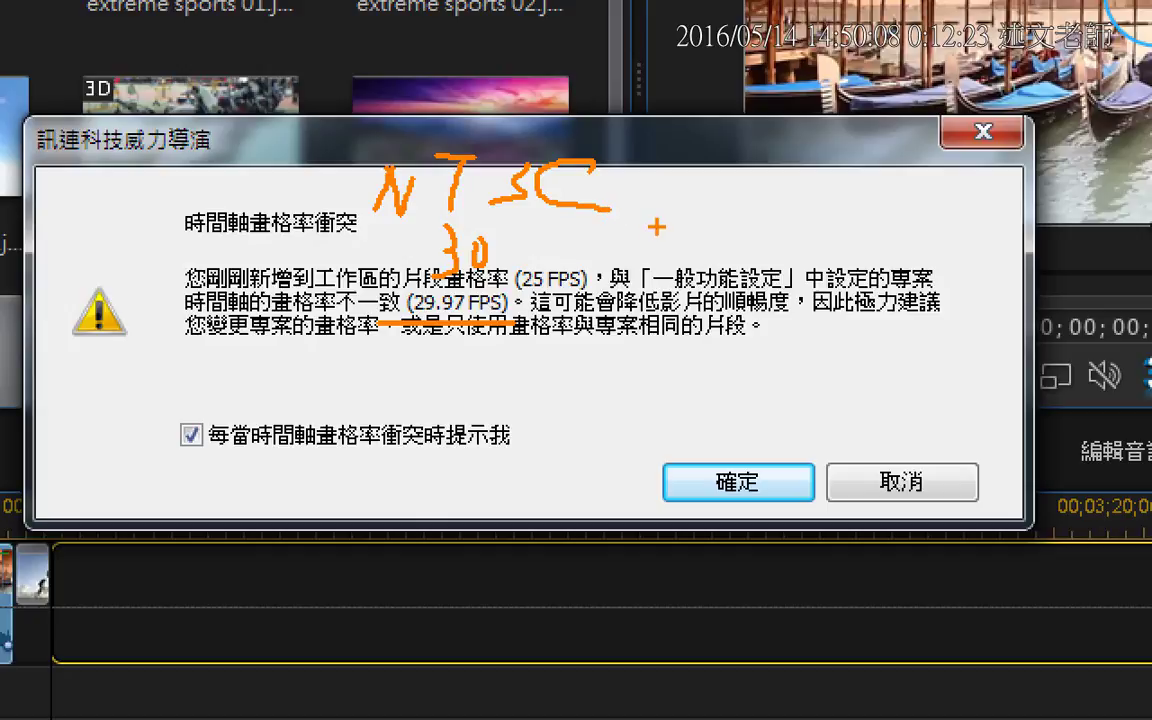
pyautogui.moveTo(654, 229)
pyautogui.mouseDown()
pyautogui.moveTo(666, 251)
pyautogui.moveTo(645, 262)
pyautogui.mouseUp()
pyautogui.moveTo(688, 222); pyautogui.dragTo(687, 240)
pyautogui.moveTo(678, 232); pyautogui.dragTo(697, 230)
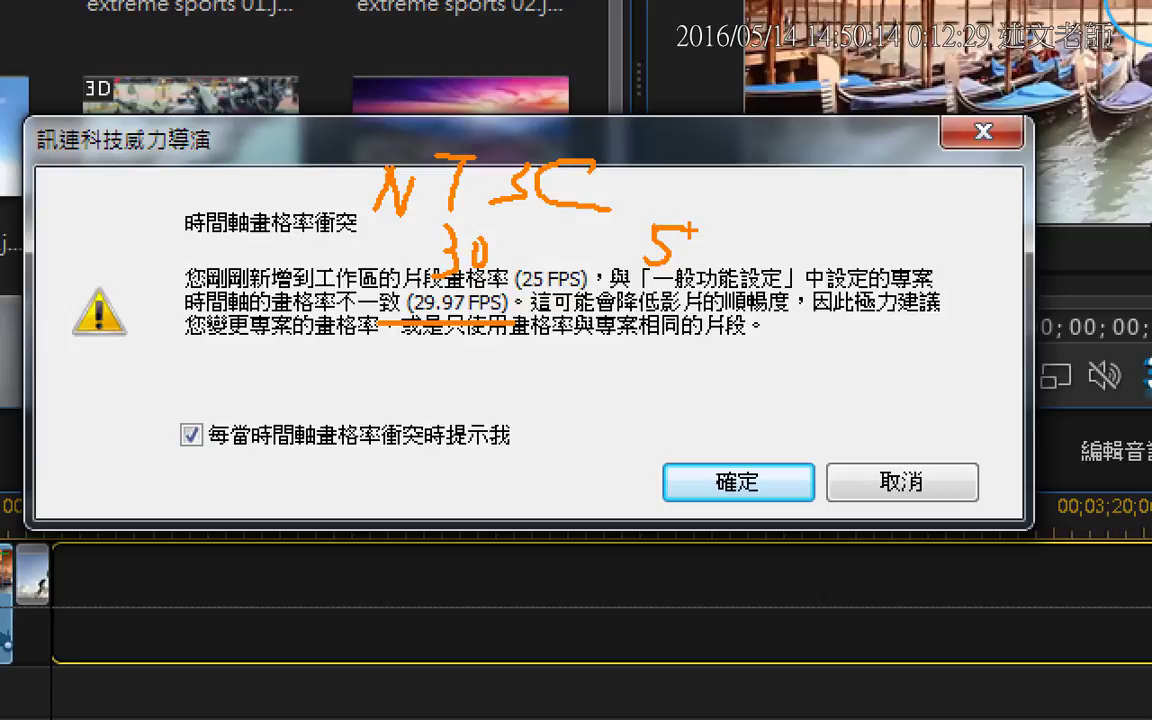
pyautogui.press('Escape')
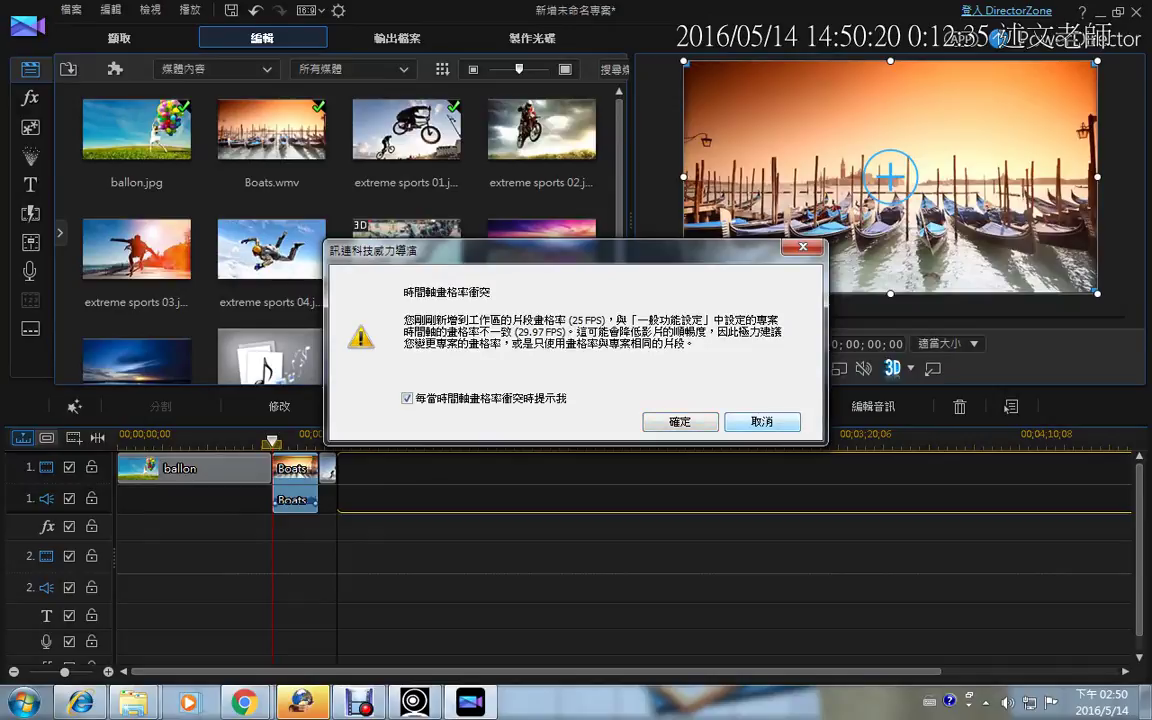
pyautogui.click(680, 422)
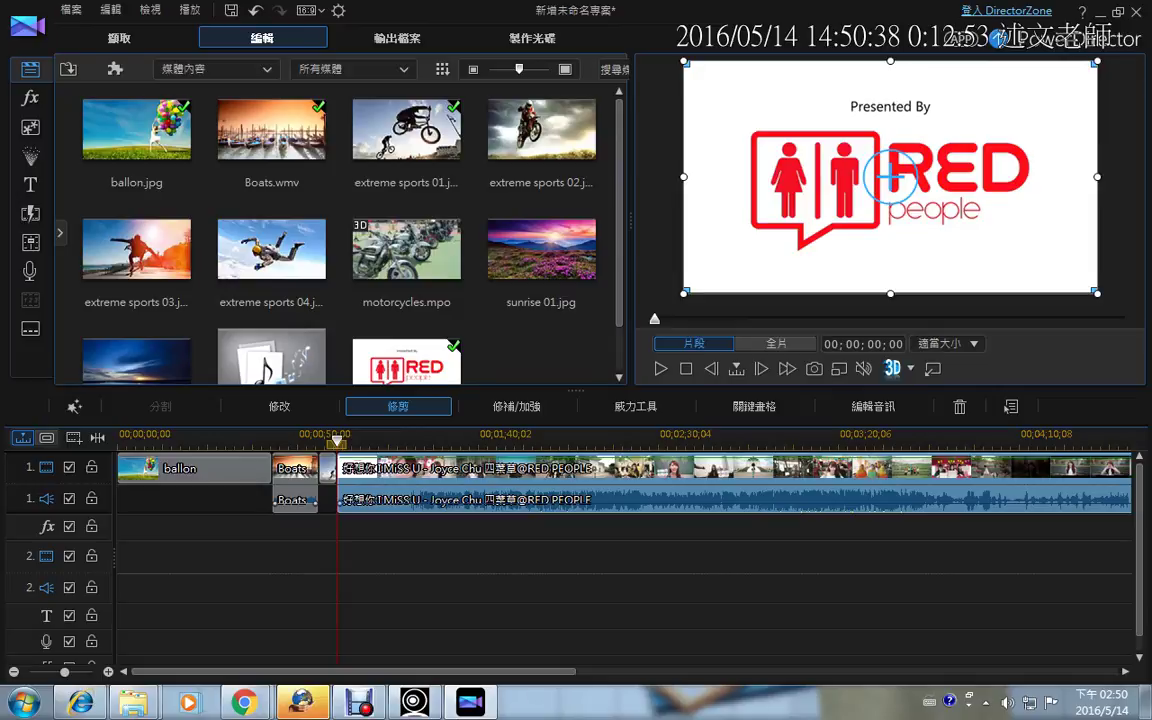
# Open 修剪 for the music video, mark the 單一修剪 and 多重修剪 modes and both trim handles, and clear the annotations.
pyautogui.click(398, 406)
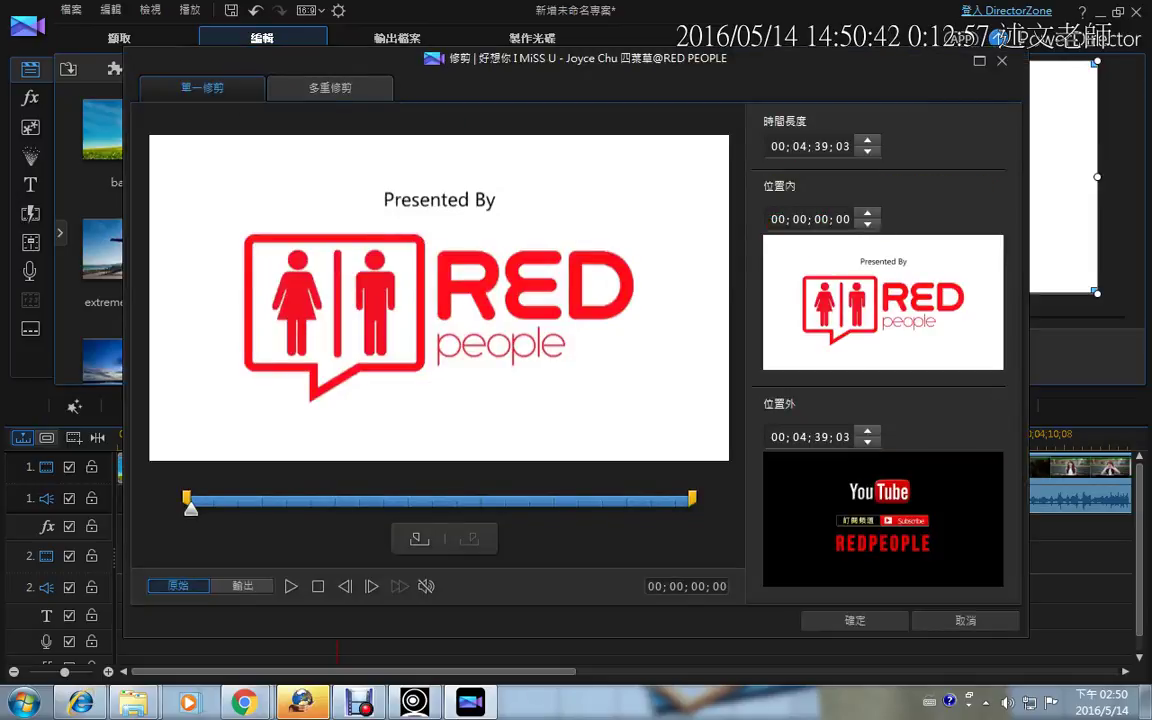
pyautogui.moveTo(160, 66)
pyautogui.mouseDown()
pyautogui.moveTo(257, 110)
pyautogui.moveTo(373, 113)
pyautogui.mouseUp()
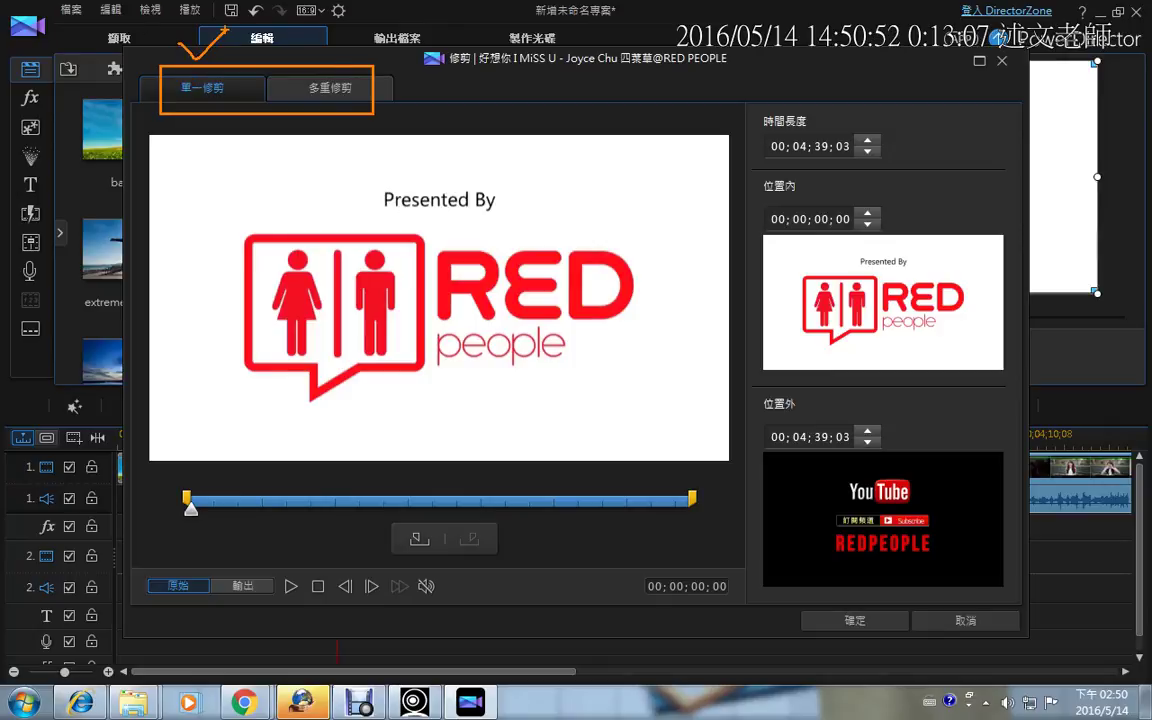
pyautogui.moveTo(211, 527)
pyautogui.mouseDown()
pyautogui.moveTo(150, 513)
pyautogui.moveTo(150, 468)
pyautogui.moveTo(207, 483)
pyautogui.moveTo(202, 533)
pyautogui.mouseUp()
pyautogui.moveTo(695, 441)
pyautogui.mouseDown()
pyautogui.moveTo(650, 456)
pyautogui.moveTo(735, 488)
pyautogui.moveTo(662, 525)
pyautogui.mouseUp()
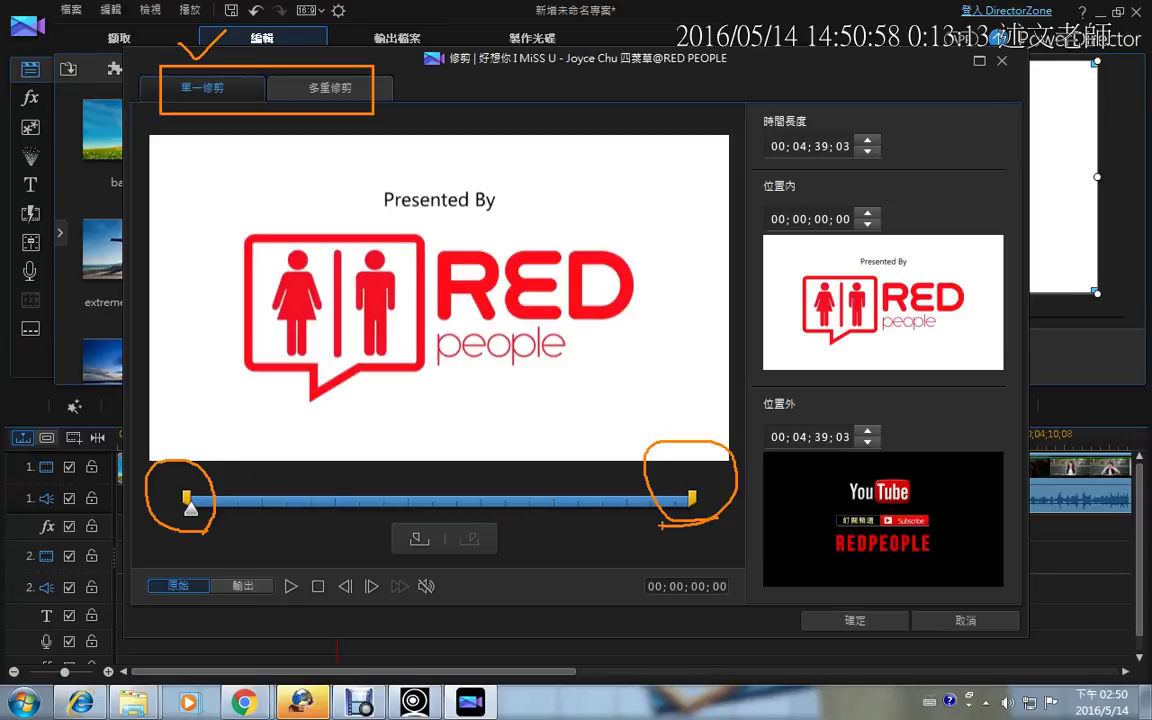
pyautogui.press('Escape')
# Trim the music video from 00;00;21;05 to 00;01;23;07 with 單一修剪 and apply the trim.
pyautogui.moveTo(191, 509); pyautogui.dragTo(226, 509)
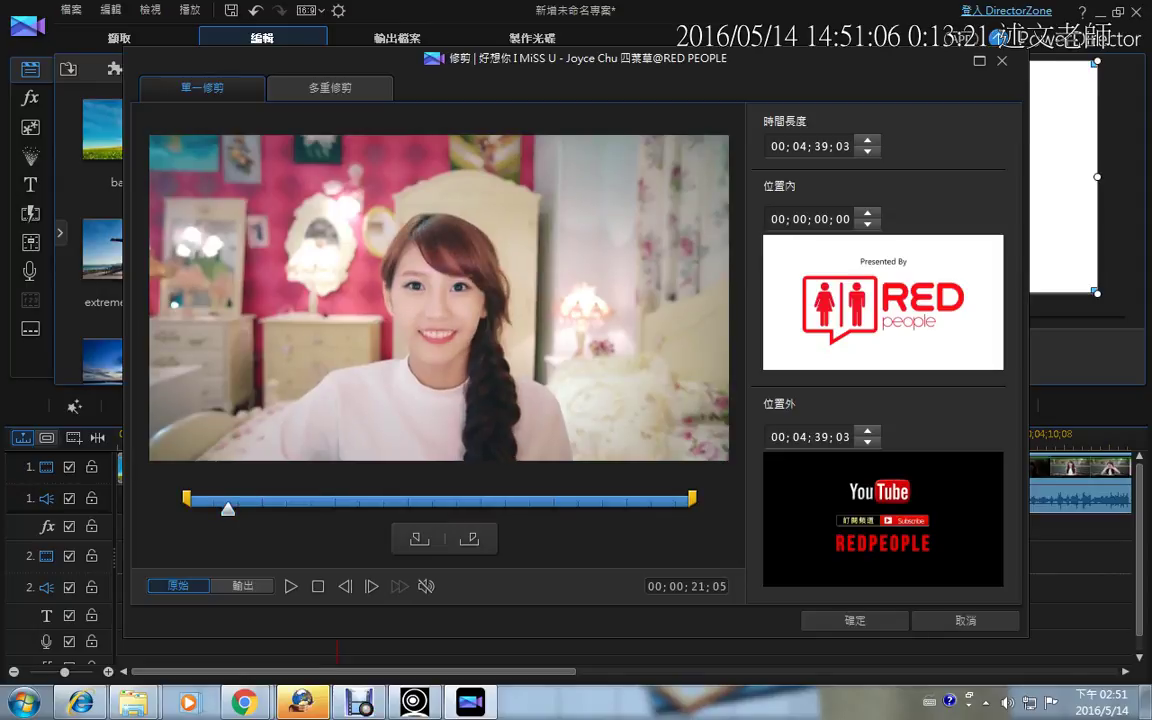
pyautogui.click(419, 539)
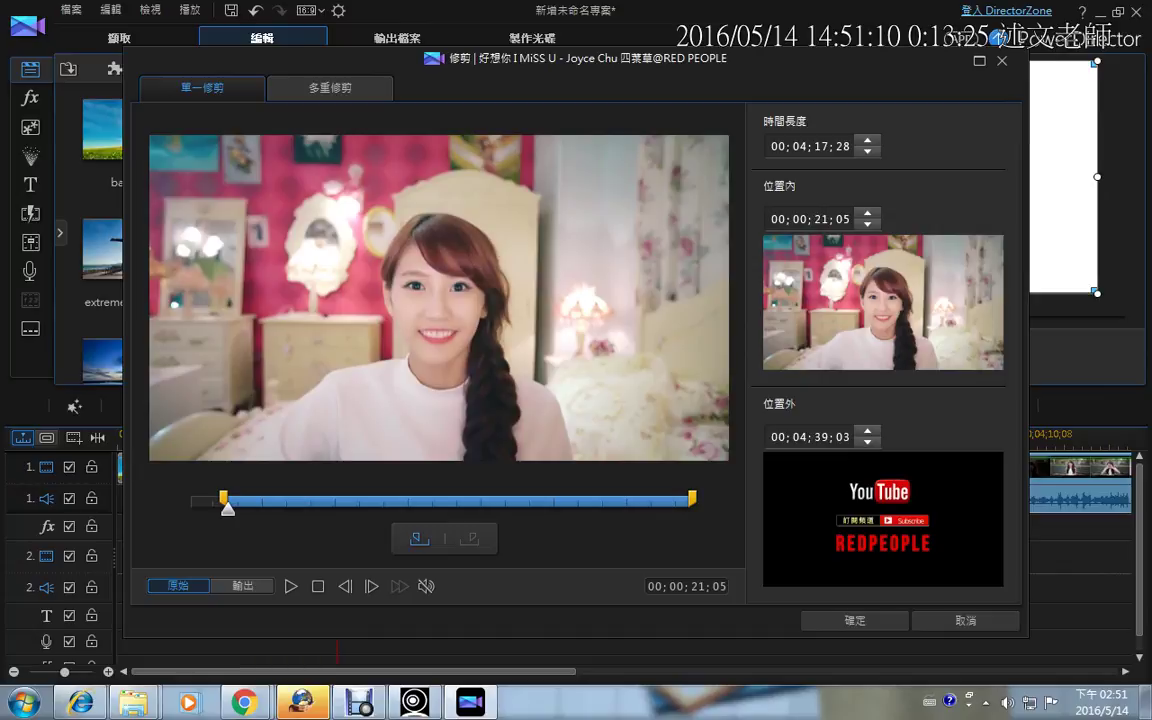
pyautogui.moveTo(228, 509); pyautogui.dragTo(347, 509)
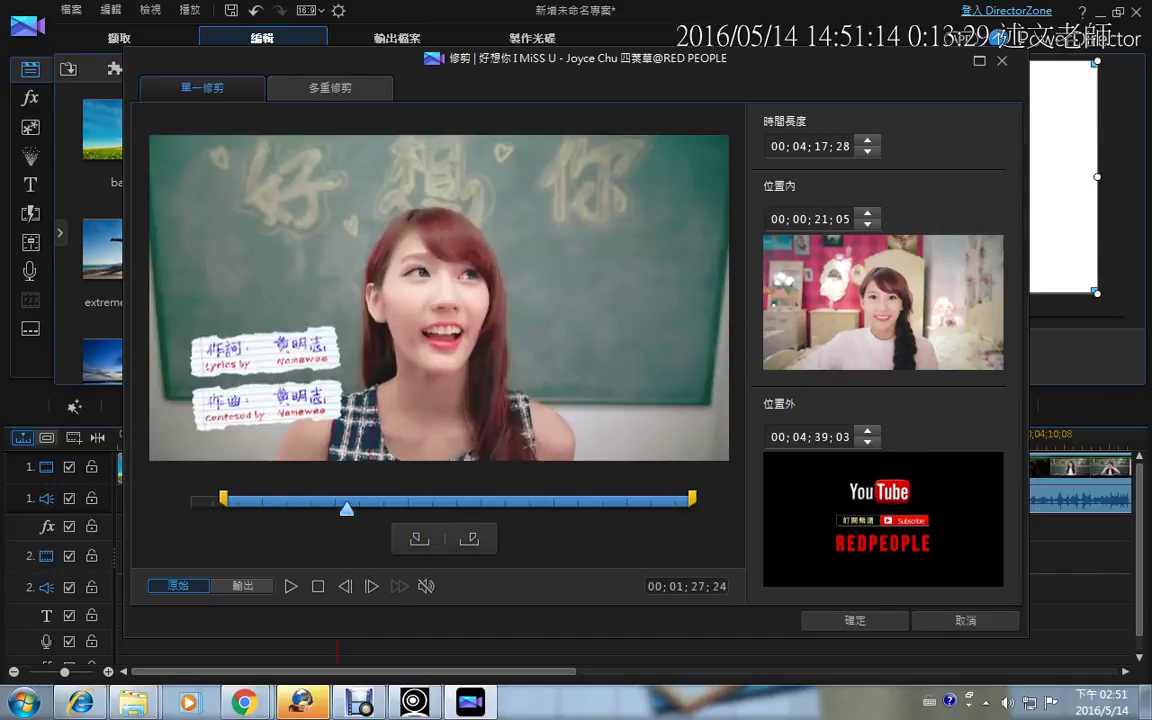
pyautogui.click(469, 539)
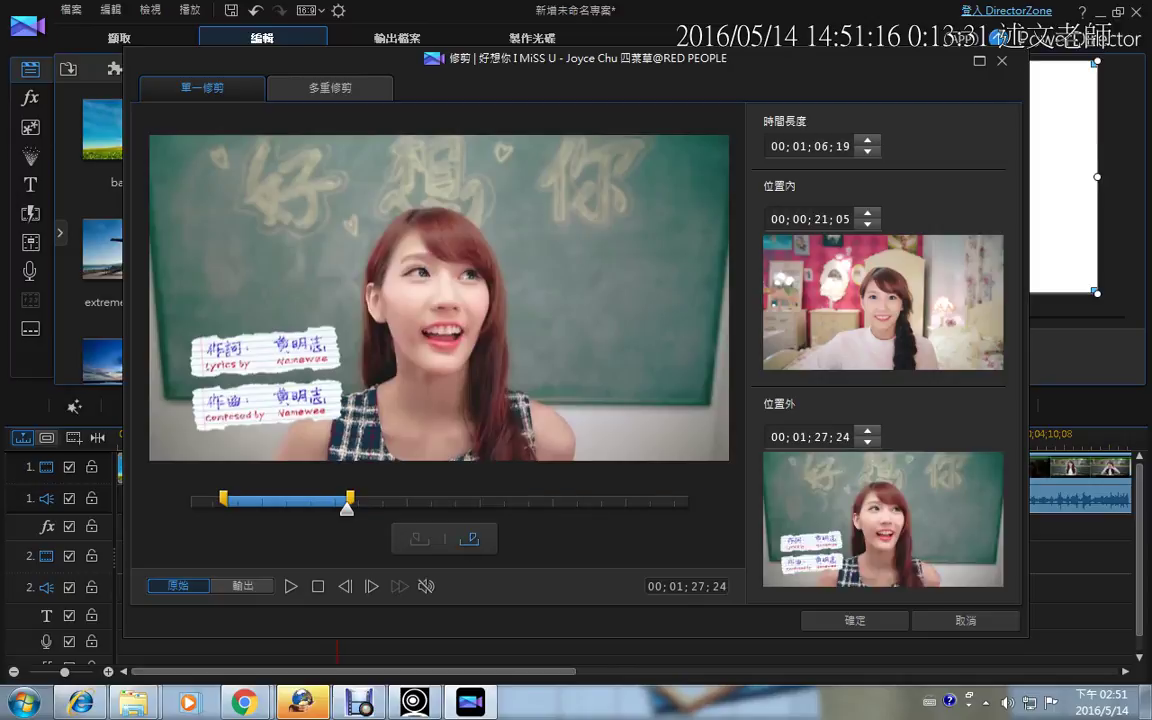
pyautogui.moveTo(350, 497)
pyautogui.mouseDown()
pyautogui.moveTo(421, 497)
pyautogui.moveTo(288, 497)
pyautogui.moveTo(342, 497)
pyautogui.mouseUp()
pyautogui.click(854, 620)
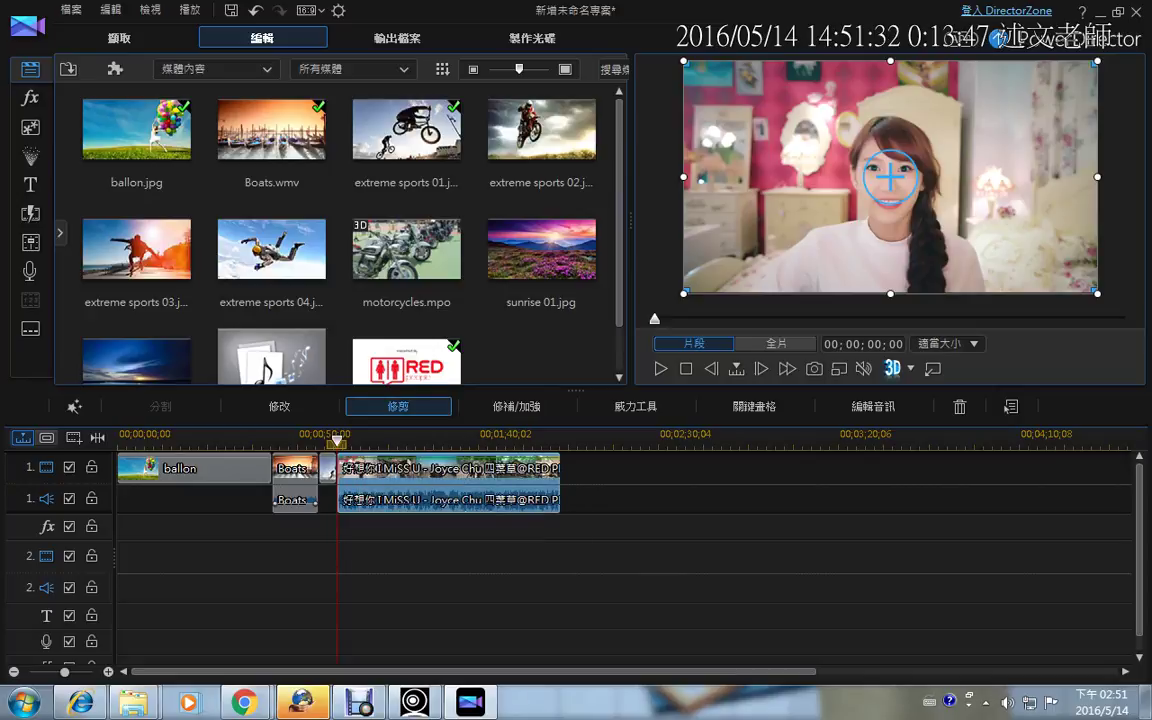
# Reopen 修剪, set the music video's out point to 00;04;10;25, and cross out both removed ends before clearing the annotations.
pyautogui.click(398, 406)
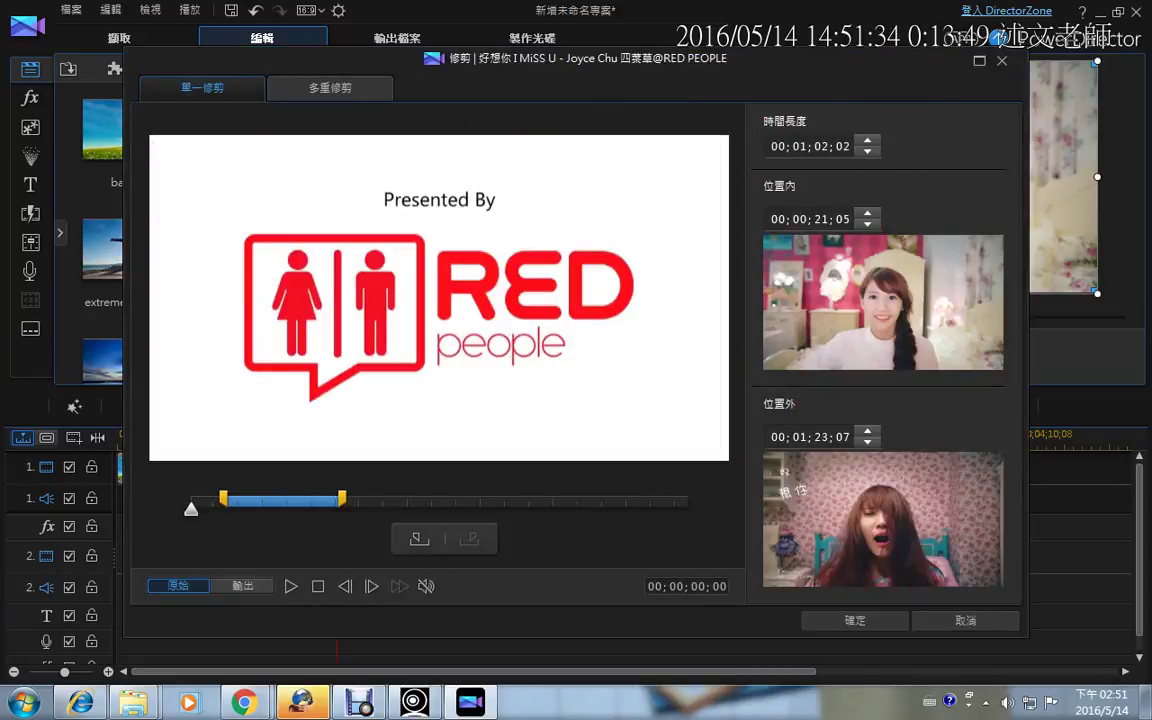
pyautogui.moveTo(342, 498); pyautogui.dragTo(641, 498)
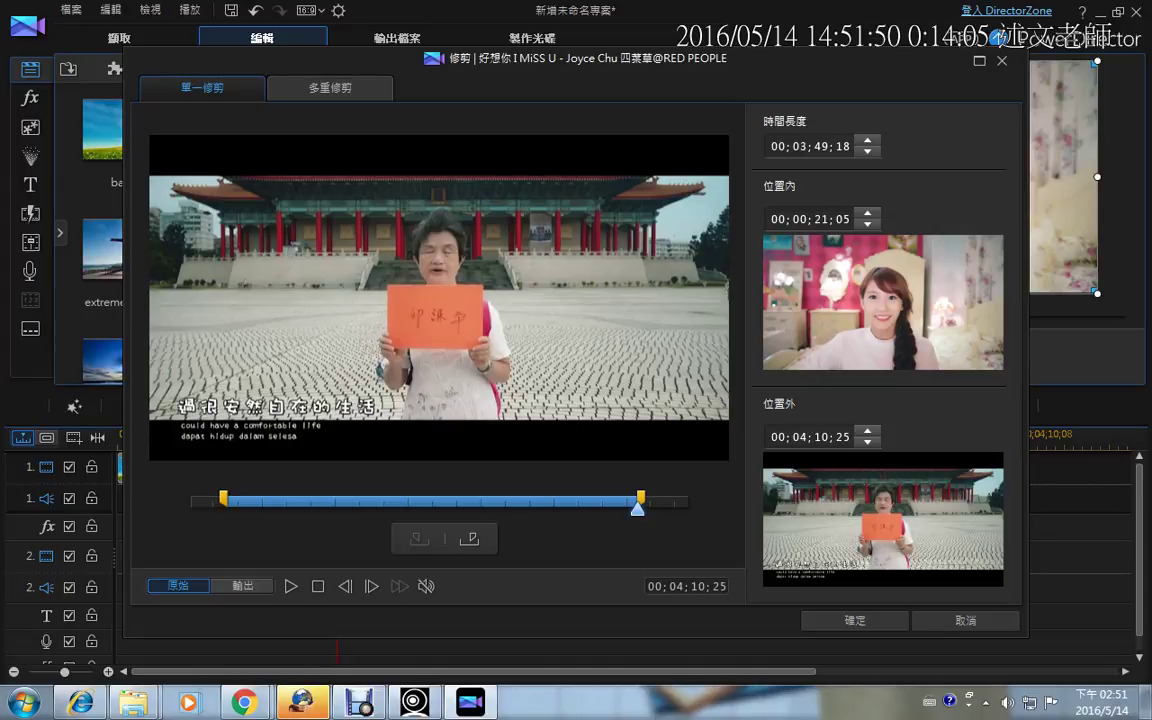
pyautogui.moveTo(213, 477); pyautogui.dragTo(172, 540)
pyautogui.moveTo(178, 487); pyautogui.dragTo(221, 546)
pyautogui.moveTo(696, 477); pyautogui.dragTo(662, 536)
pyautogui.moveTo(665, 497); pyautogui.dragTo(691, 530)
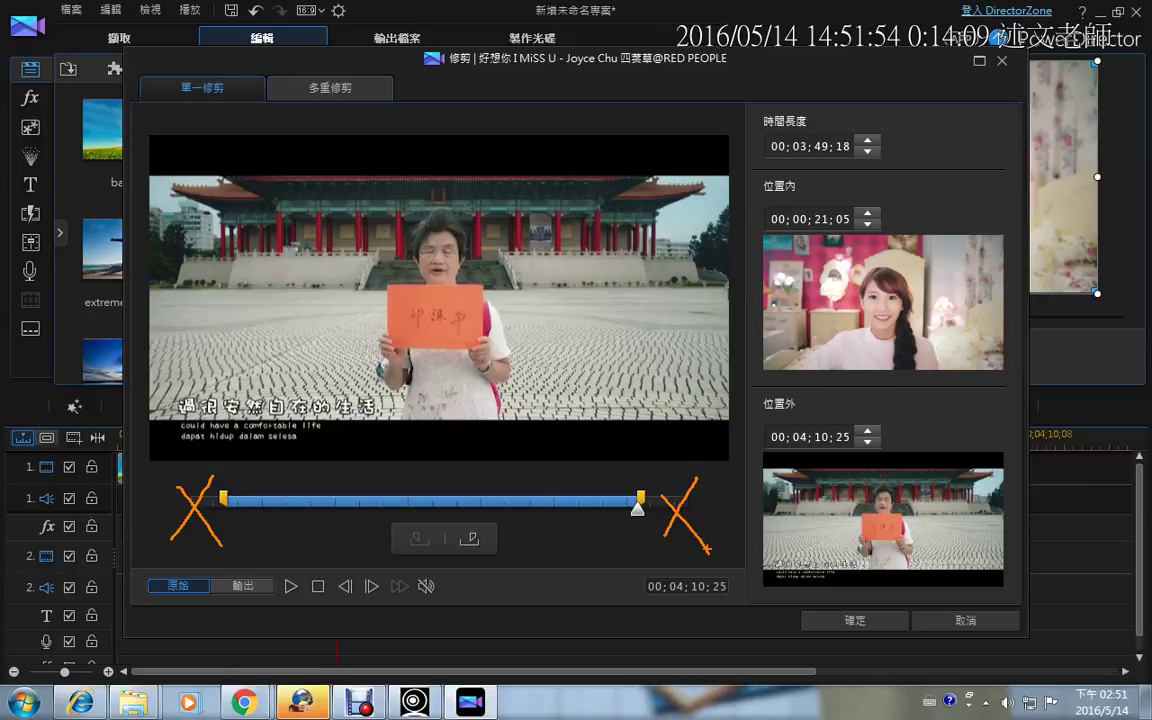
pyautogui.moveTo(375, 106)
pyautogui.mouseDown()
pyautogui.moveTo(288, 53)
pyautogui.moveTo(391, 55)
pyautogui.moveTo(380, 107)
pyautogui.mouseUp()
pyautogui.press('Escape')
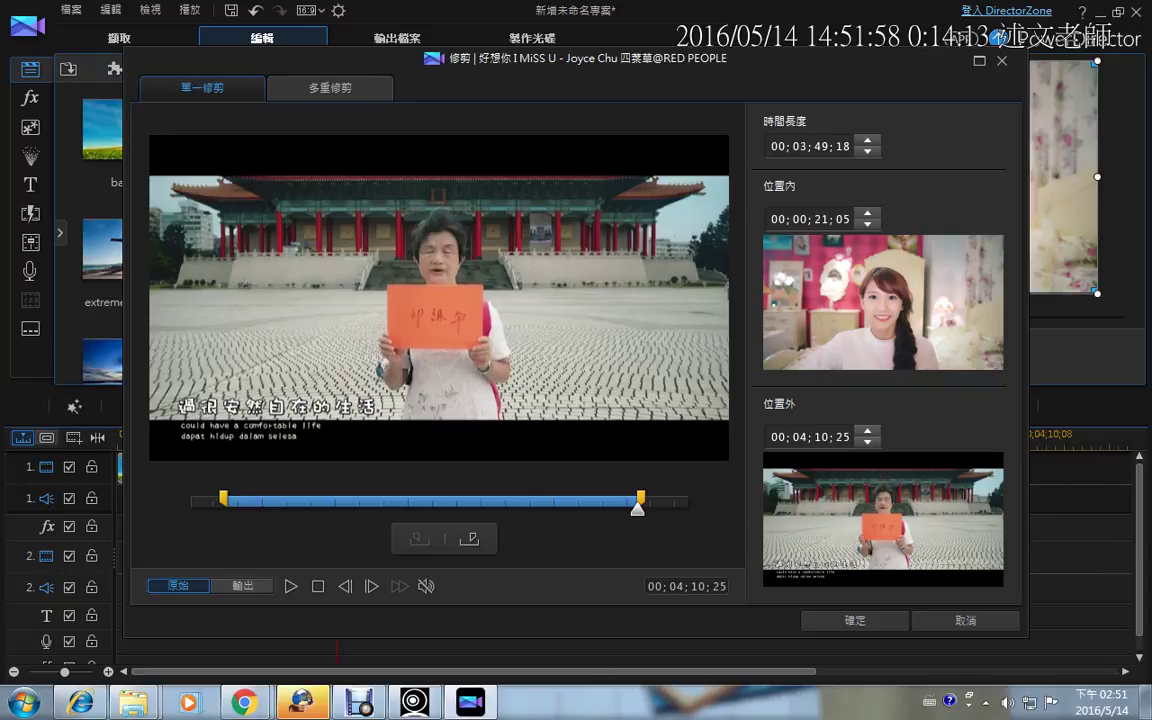
# Switch the trim window to 多重修剪 and go to the music video's frame at 00;03;10;06.
pyautogui.click(330, 88)
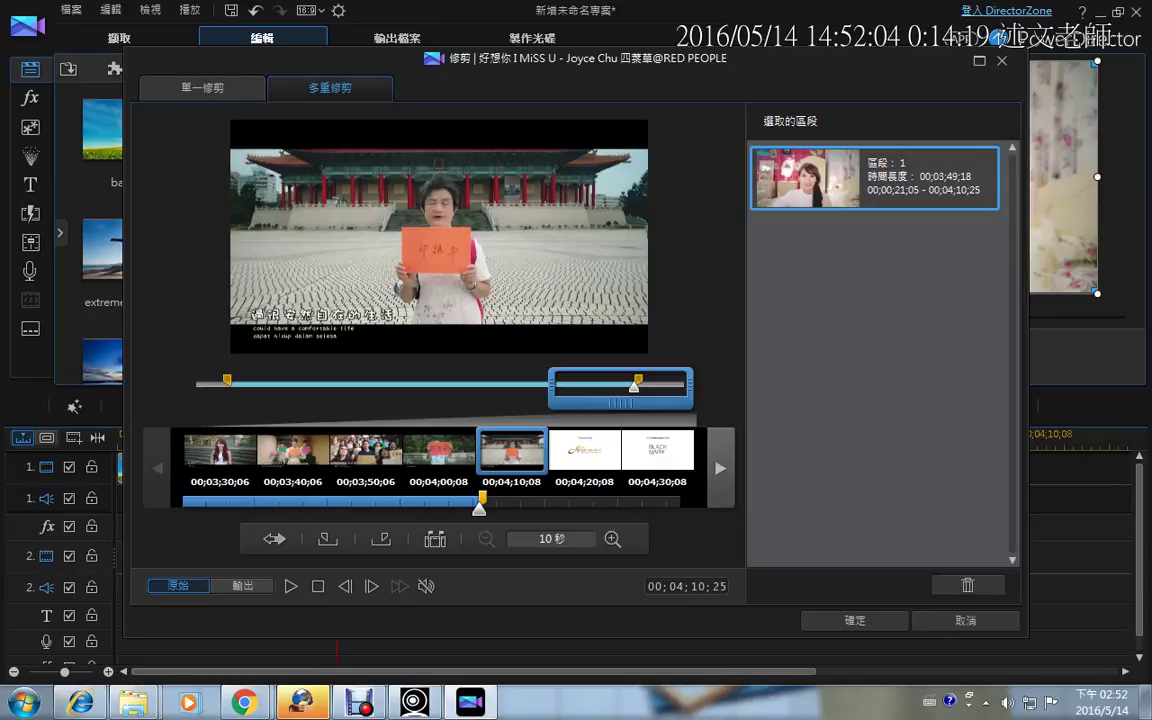
pyautogui.moveTo(620, 403); pyautogui.dragTo(541, 403)
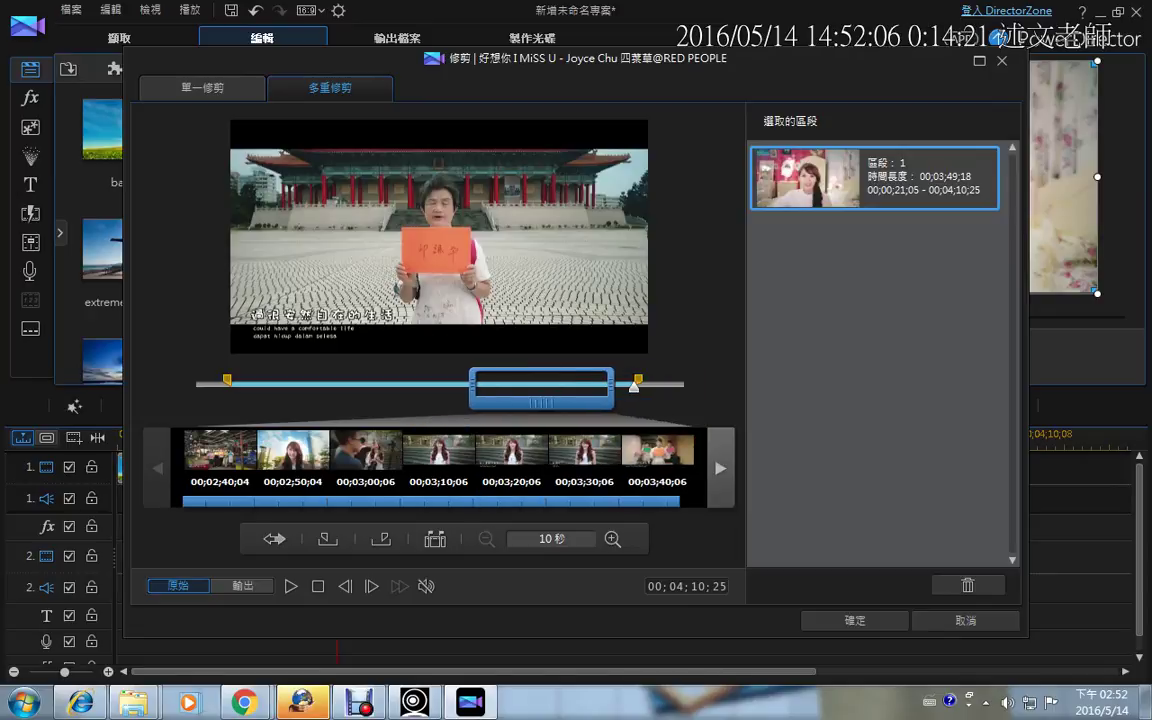
pyautogui.click(439, 451)
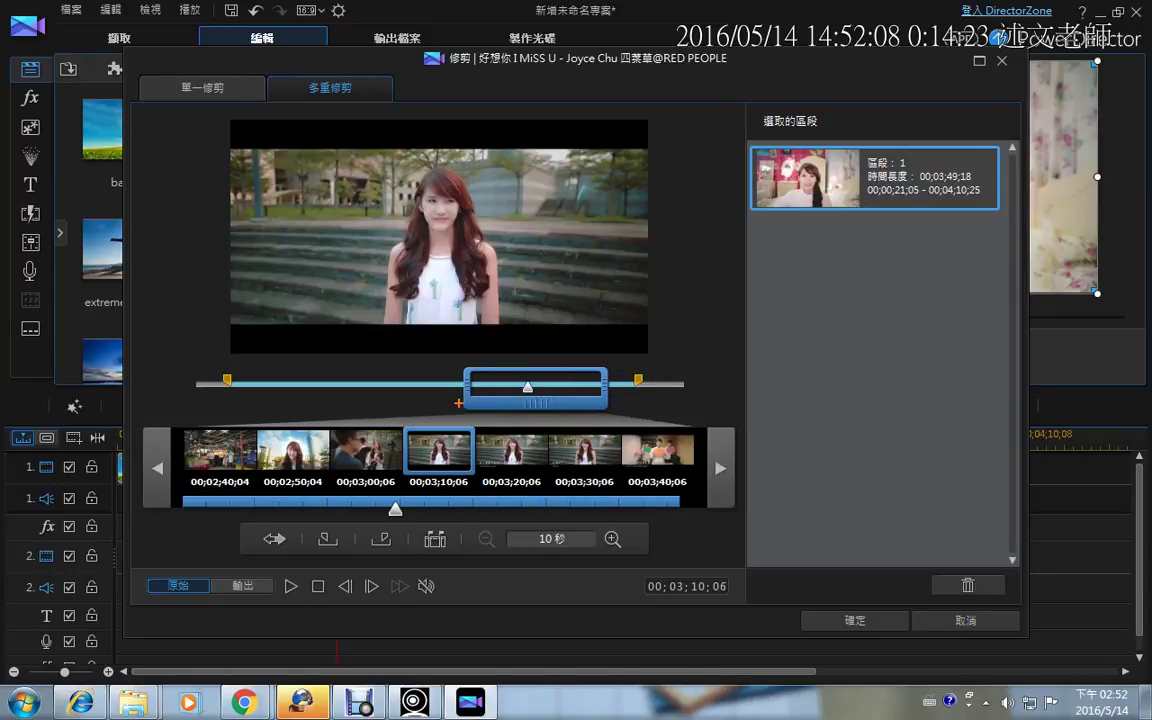
# Circle the range box, draw lines from it to both ends of the thumbnail strip, and circle the 00;03;40;06 timecode.
pyautogui.moveTo(458, 403)
pyautogui.mouseDown()
pyautogui.moveTo(461, 369)
pyautogui.moveTo(515, 343)
pyautogui.moveTo(583, 355)
pyautogui.moveTo(612, 395)
pyautogui.mouseUp()
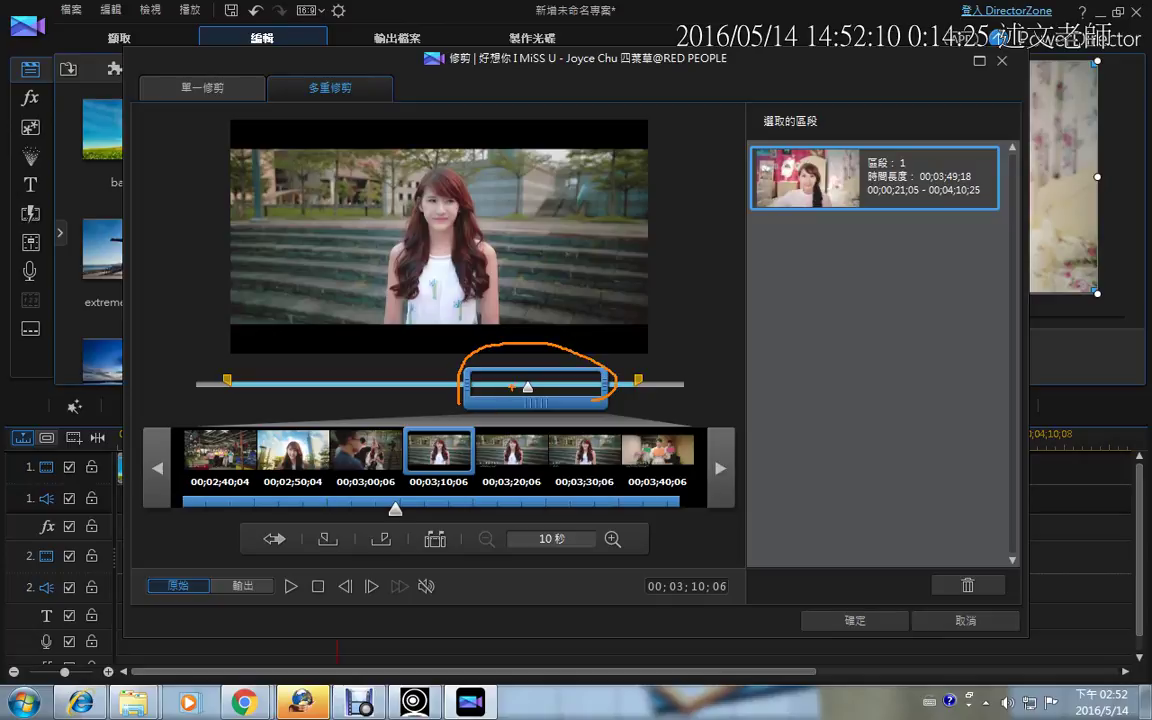
pyautogui.moveTo(466, 406); pyautogui.dragTo(185, 432)
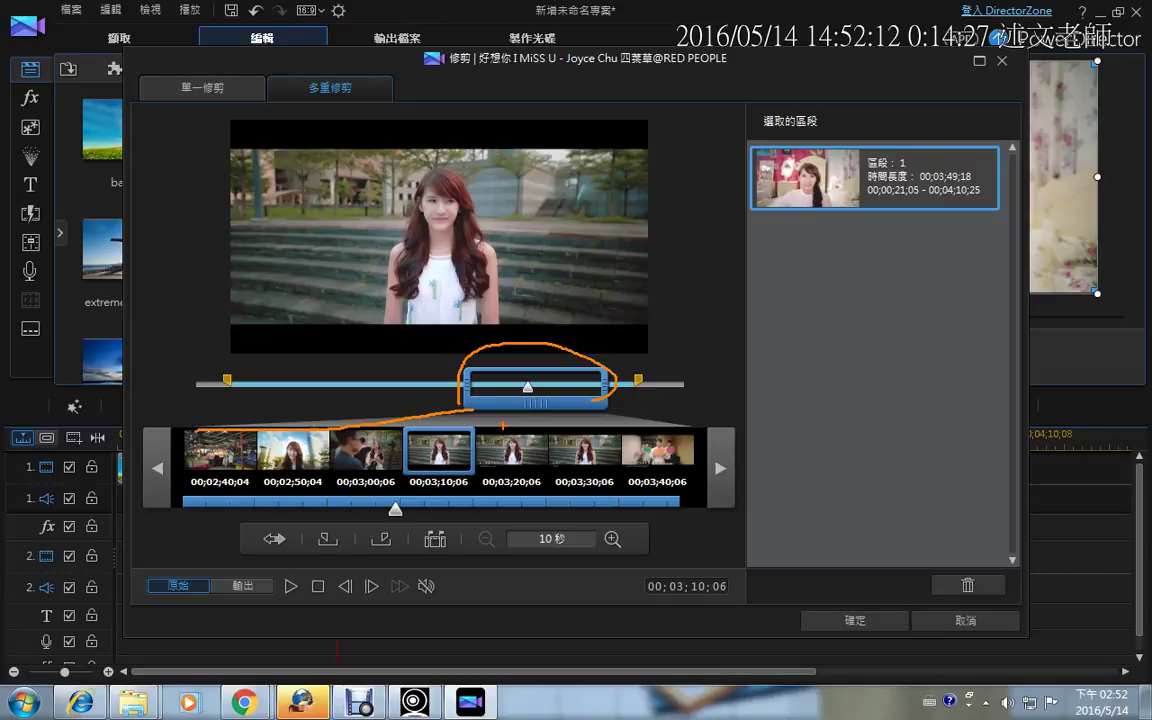
pyautogui.moveTo(605, 405); pyautogui.dragTo(718, 434)
pyautogui.moveTo(690, 499)
pyautogui.mouseDown()
pyautogui.moveTo(629, 484)
pyautogui.moveTo(637, 463)
pyautogui.moveTo(703, 473)
pyautogui.mouseUp()
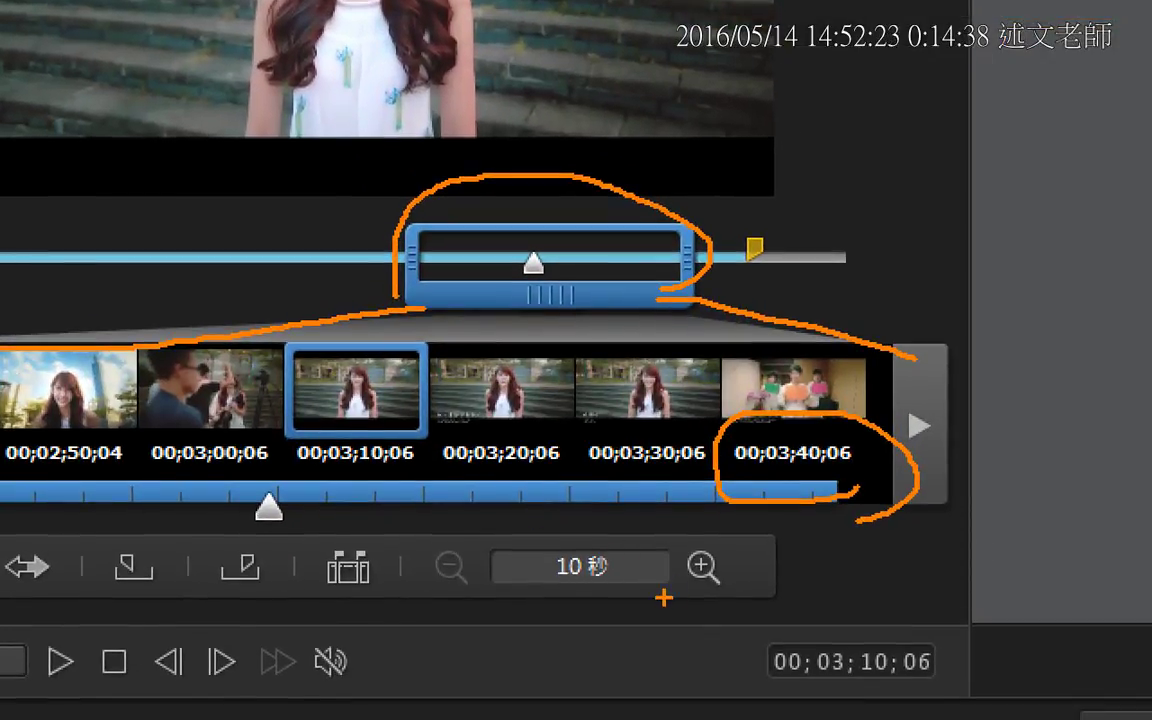
# Underline the 00;03;20;06 and current-position timecodes, circle the frame digits 06, annotate the area beneath, and clear all marks.
pyautogui.moveTo(438, 475); pyautogui.dragTo(568, 474)
pyautogui.moveTo(758, 676); pyautogui.dragTo(935, 680)
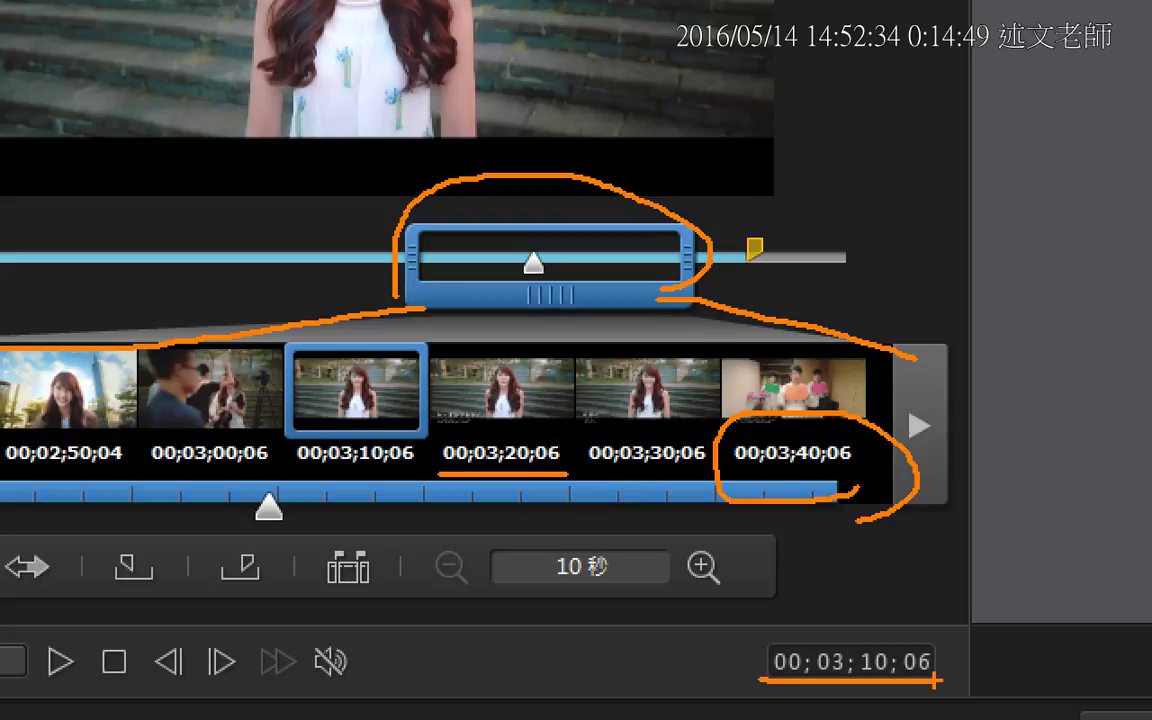
pyautogui.moveTo(545, 475)
pyautogui.mouseDown()
pyautogui.moveTo(563, 427)
pyautogui.moveTo(574, 453)
pyautogui.moveTo(543, 469)
pyautogui.mouseUp()
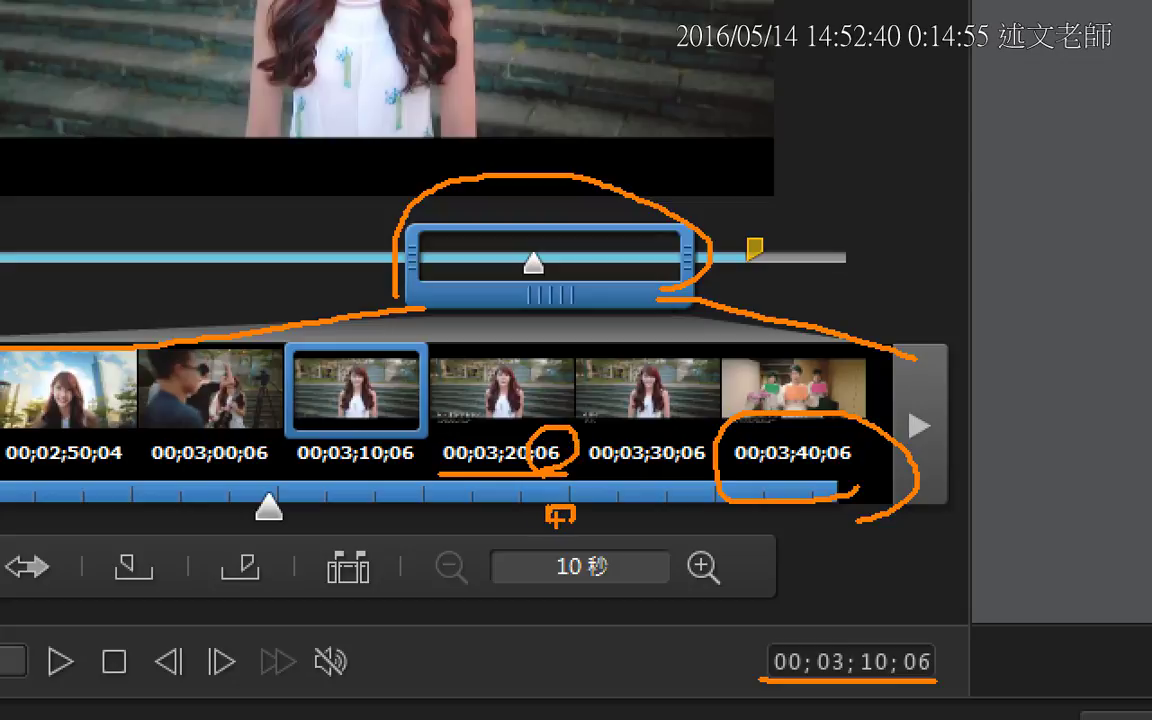
pyautogui.moveTo(605, 512)
pyautogui.mouseDown()
pyautogui.moveTo(578, 553)
pyautogui.moveTo(578, 588)
pyautogui.mouseUp()
pyautogui.moveTo(585, 548)
pyautogui.mouseDown()
pyautogui.moveTo(655, 546)
pyautogui.moveTo(724, 593)
pyautogui.moveTo(792, 600)
pyautogui.mouseUp()
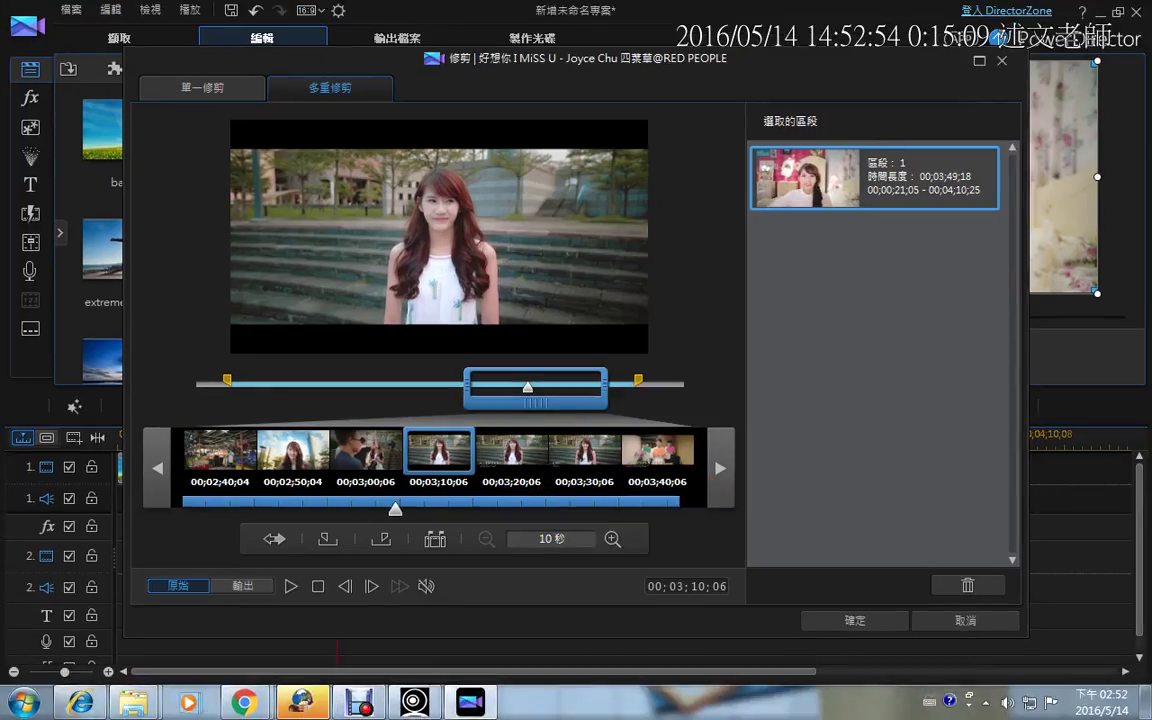
# Define the first segment from 00;00;19;11 to 00;00;54;14, outline its entry in 選取的區段, and clear the outline.
pyautogui.moveTo(395, 509); pyautogui.dragTo(202, 509)
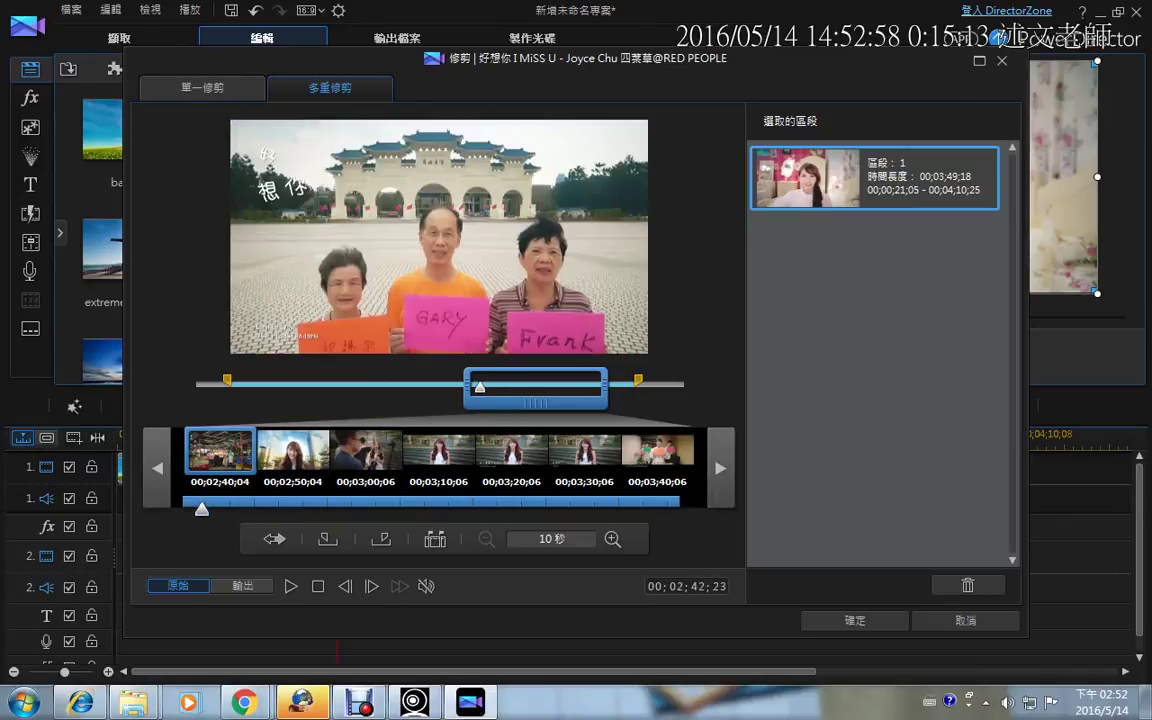
pyautogui.moveTo(536, 403); pyautogui.dragTo(256, 403)
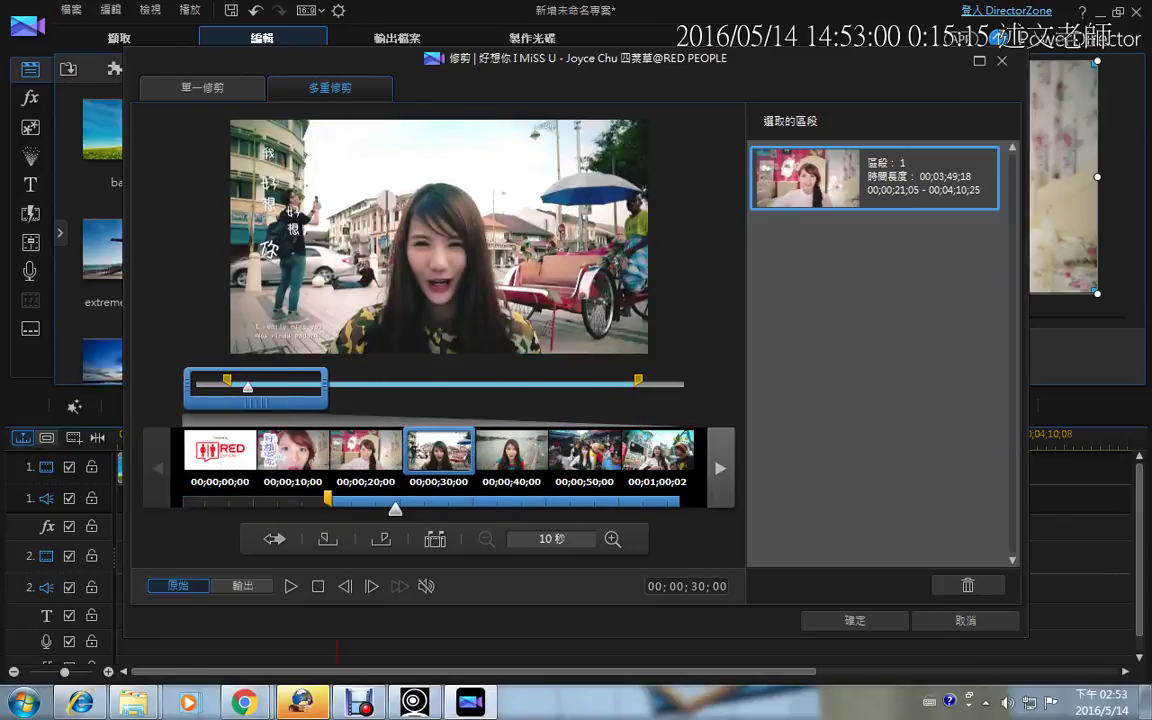
pyautogui.moveTo(395, 509); pyautogui.dragTo(320, 509)
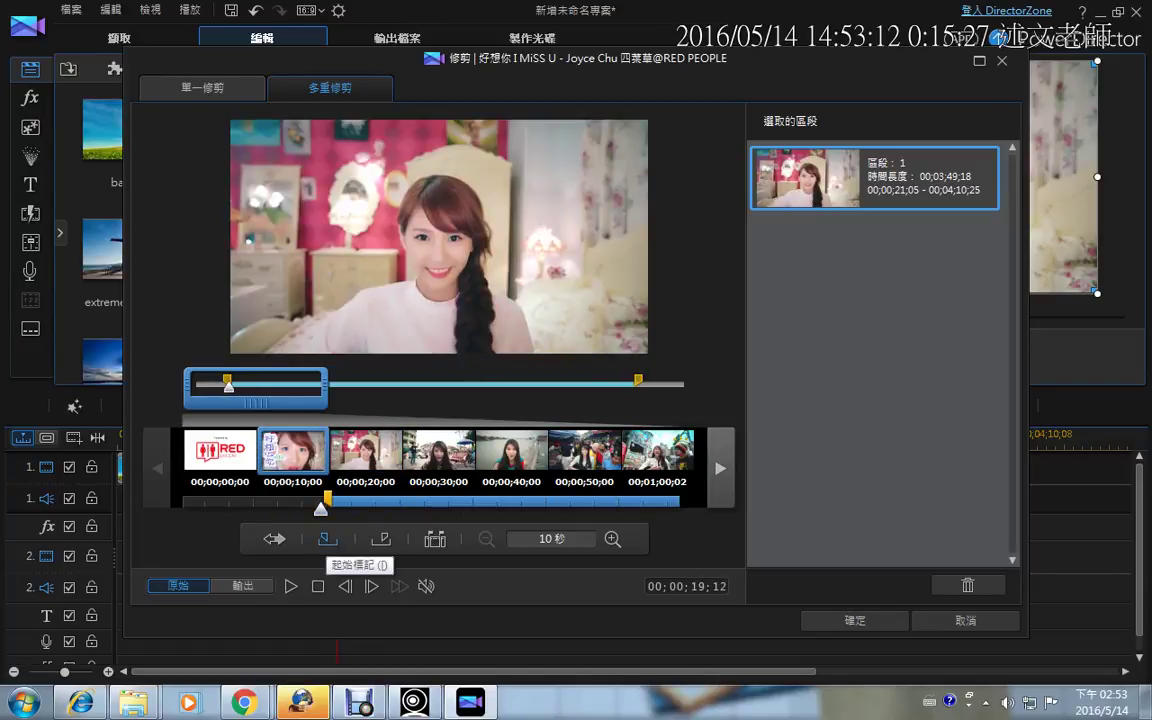
pyautogui.click(327, 539)
pyautogui.moveTo(320, 509); pyautogui.dragTo(569, 509)
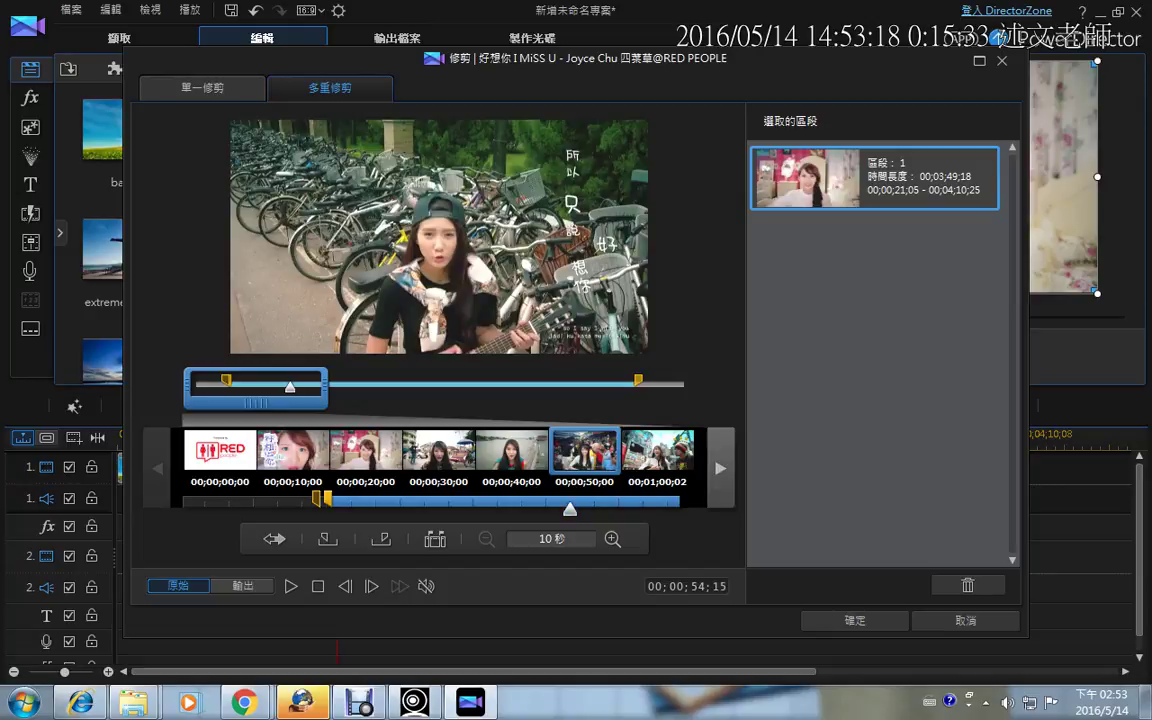
pyautogui.click(380, 538)
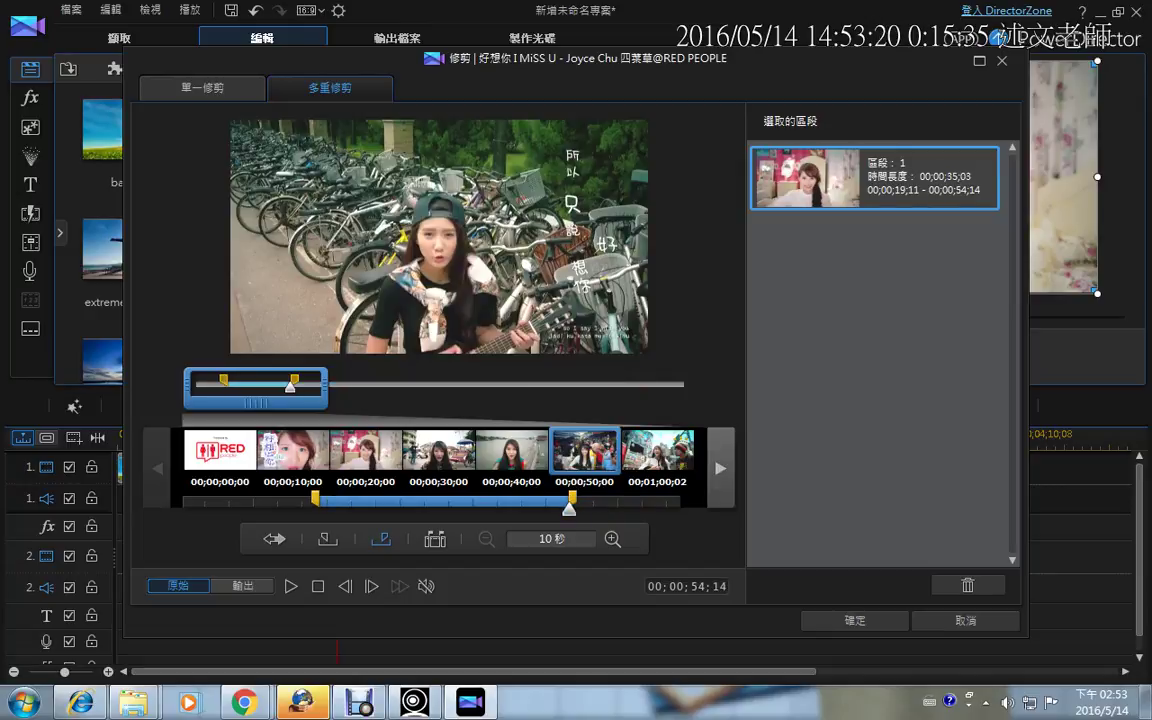
pyautogui.moveTo(731, 100)
pyautogui.mouseDown()
pyautogui.moveTo(960, 215)
pyautogui.moveTo(1045, 236)
pyautogui.mouseUp()
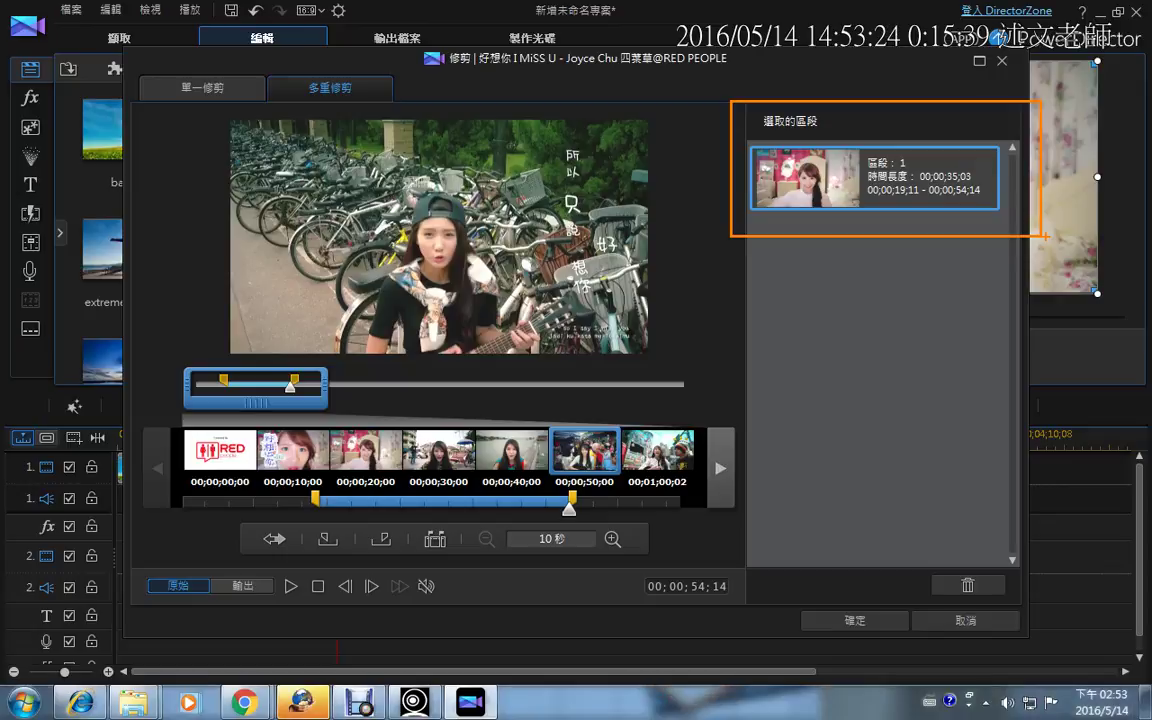
pyautogui.press('Escape')
# Add a second segment of the music video from 00;01;25;27 to 00;02;00;10.
pyautogui.moveTo(256, 403); pyautogui.dragTo(371, 403)
pyautogui.click(438, 450)
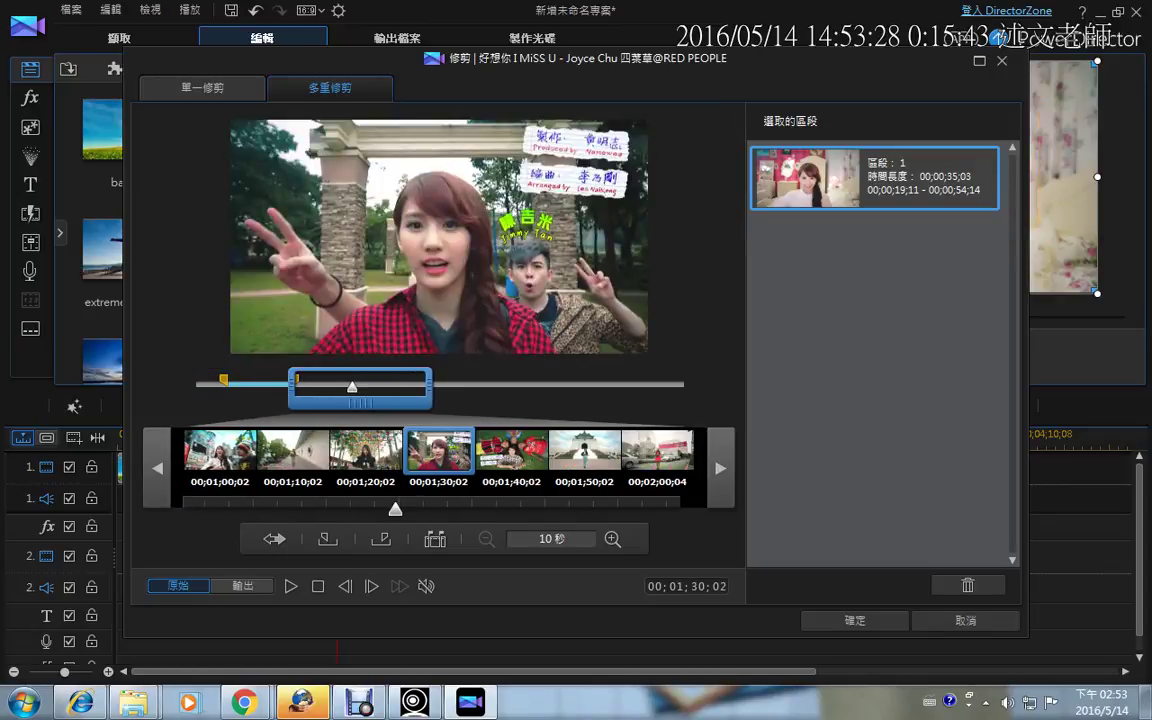
pyautogui.moveTo(395, 509); pyautogui.dragTo(367, 509)
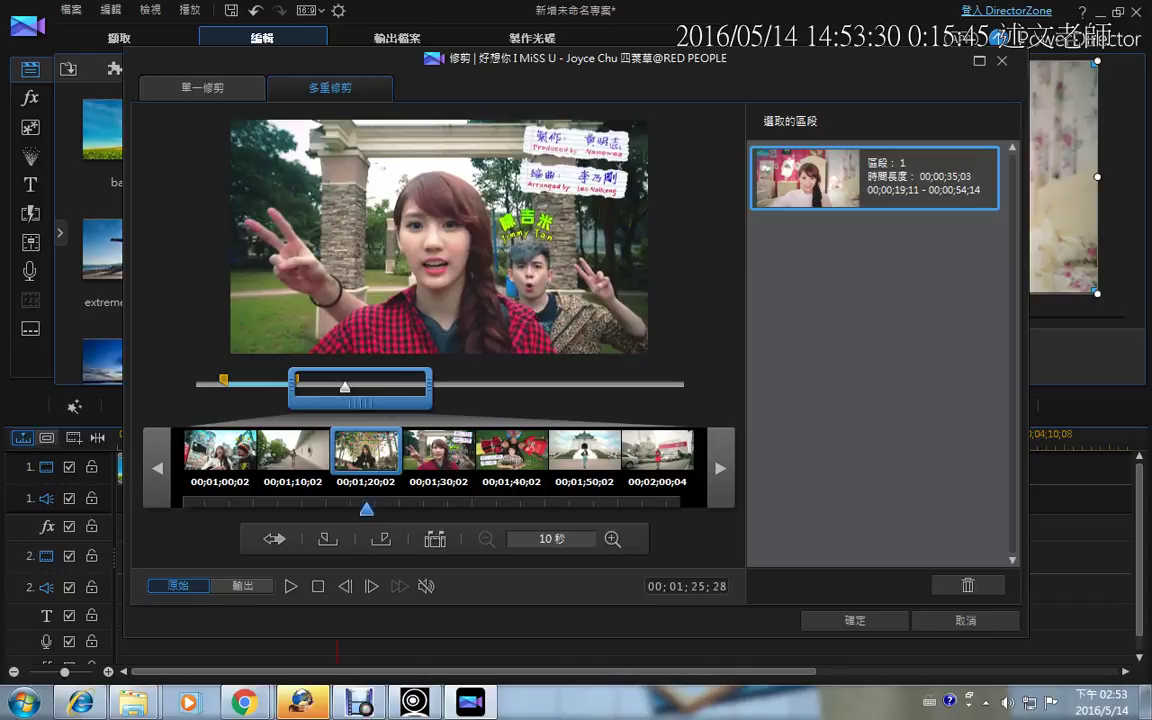
pyautogui.click(327, 538)
pyautogui.moveTo(366, 509); pyautogui.dragTo(609, 509)
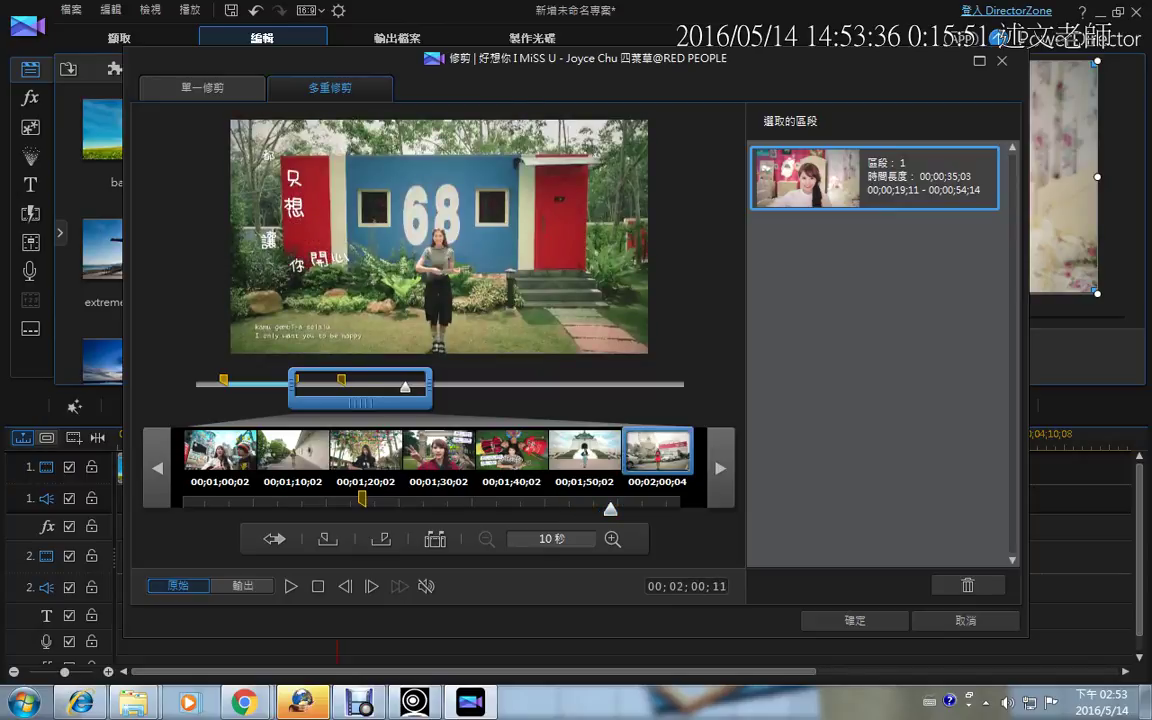
pyautogui.click(380, 538)
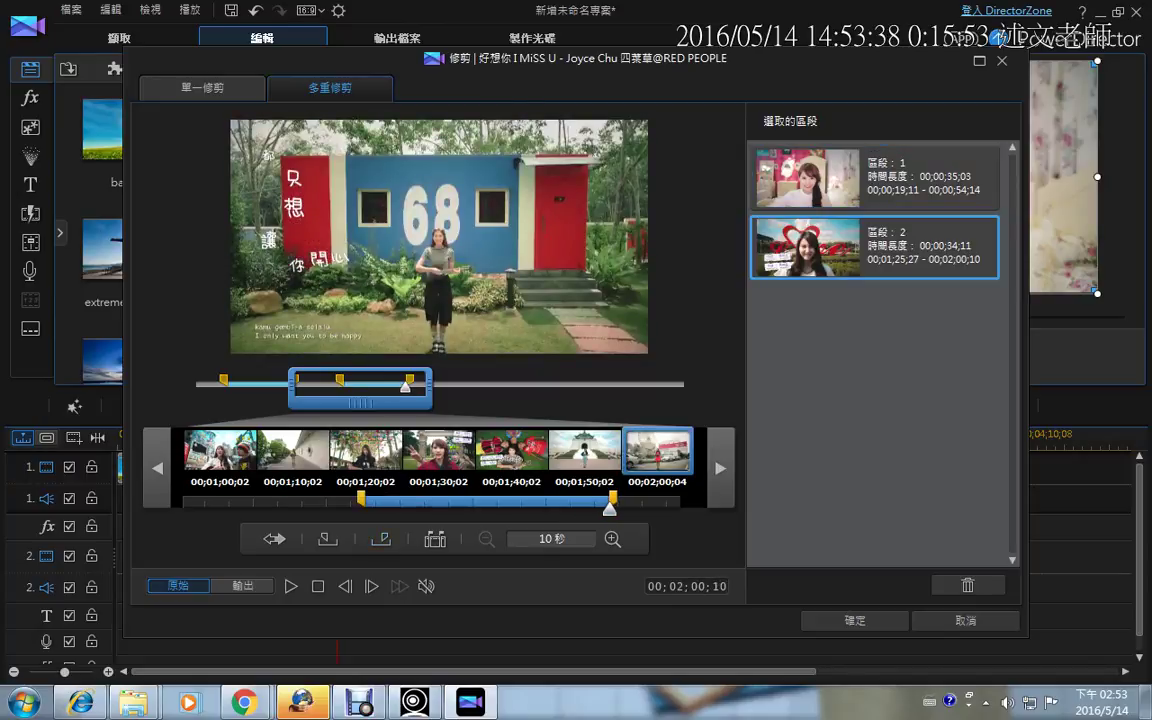
# Add a third segment from 00;03;00;05 to 00;03;39;04 and apply the multiple trim.
pyautogui.moveTo(361, 403); pyautogui.dragTo(534, 403)
pyautogui.click(438, 451)
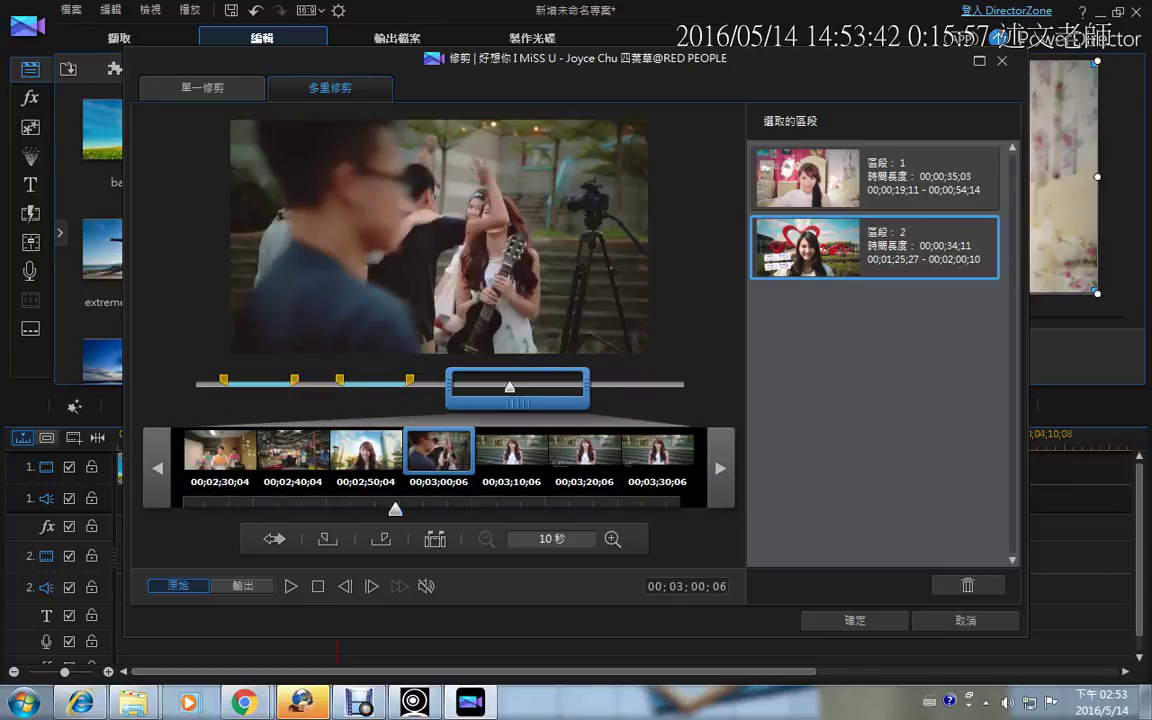
pyautogui.click(328, 538)
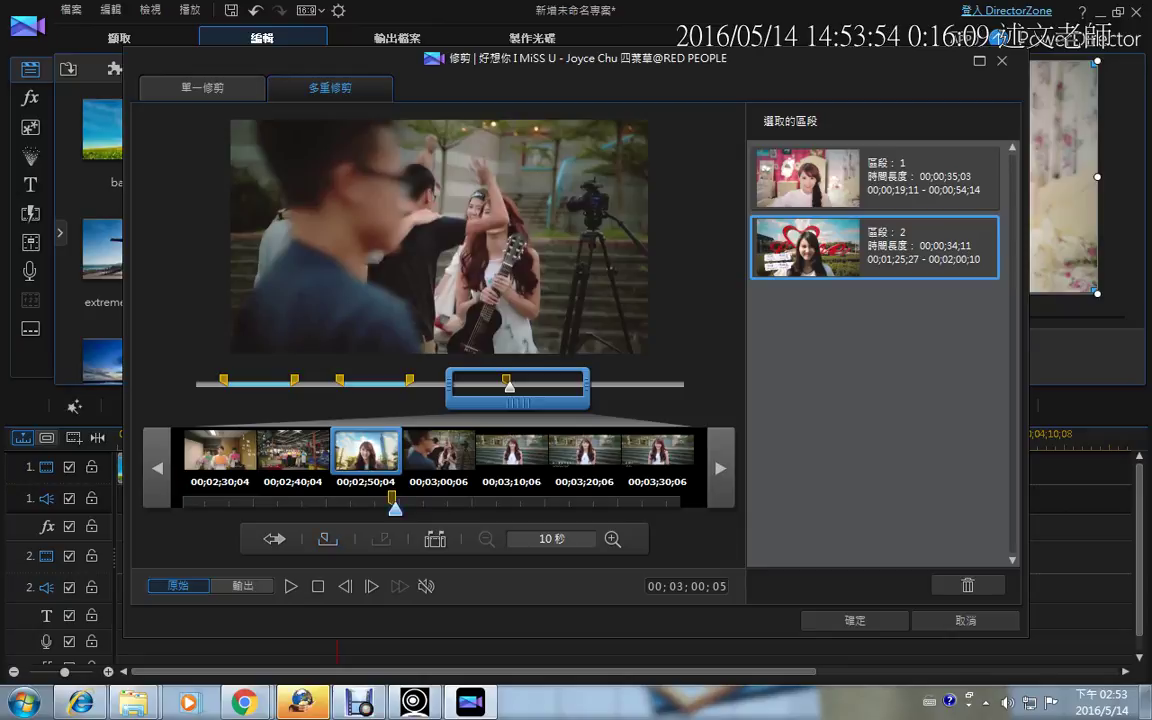
pyautogui.moveTo(395, 509); pyautogui.dragTo(672, 509)
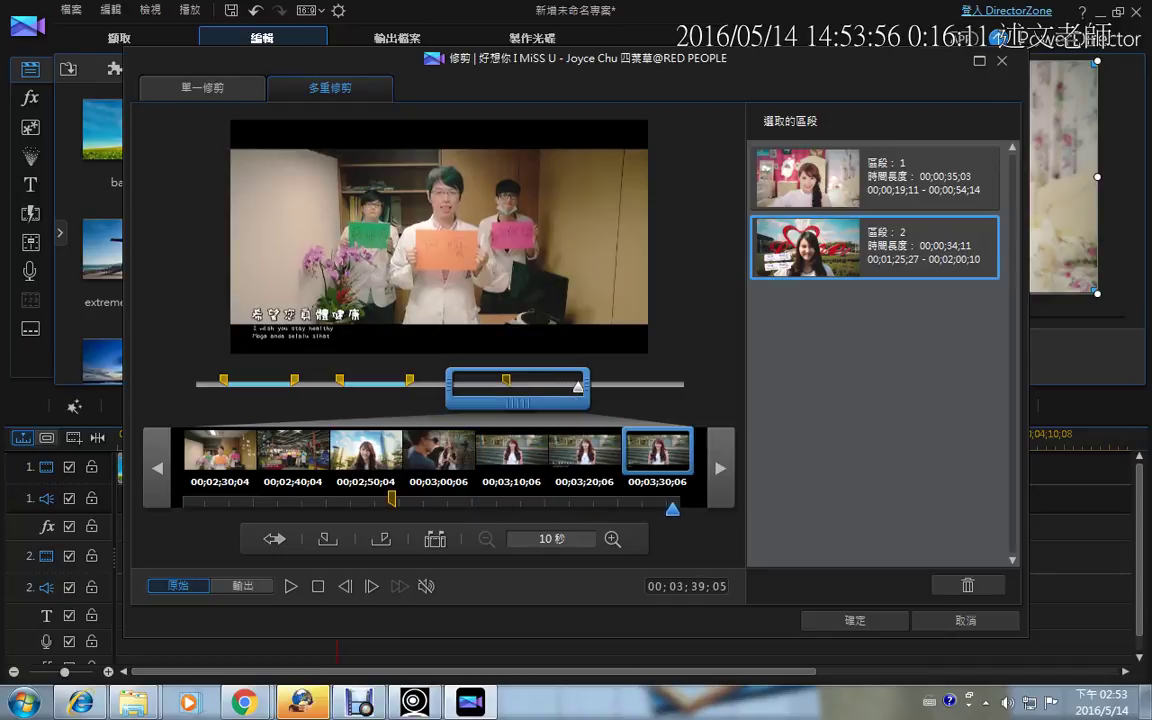
pyautogui.click(380, 539)
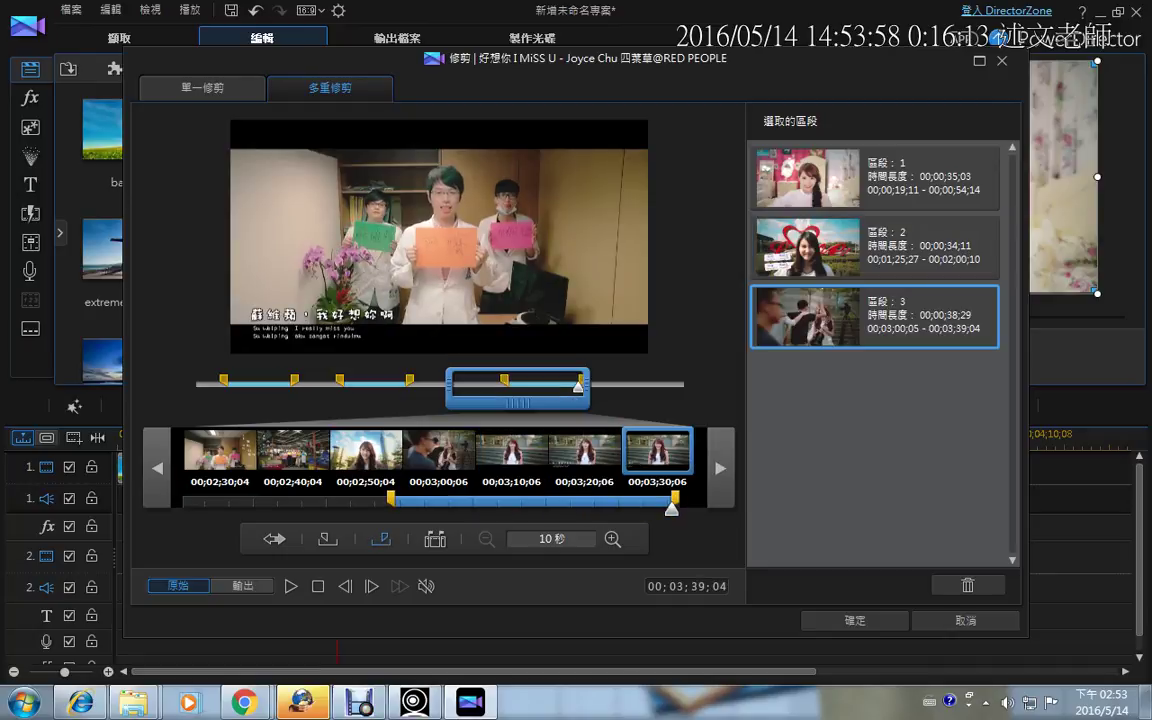
pyautogui.click(855, 620)
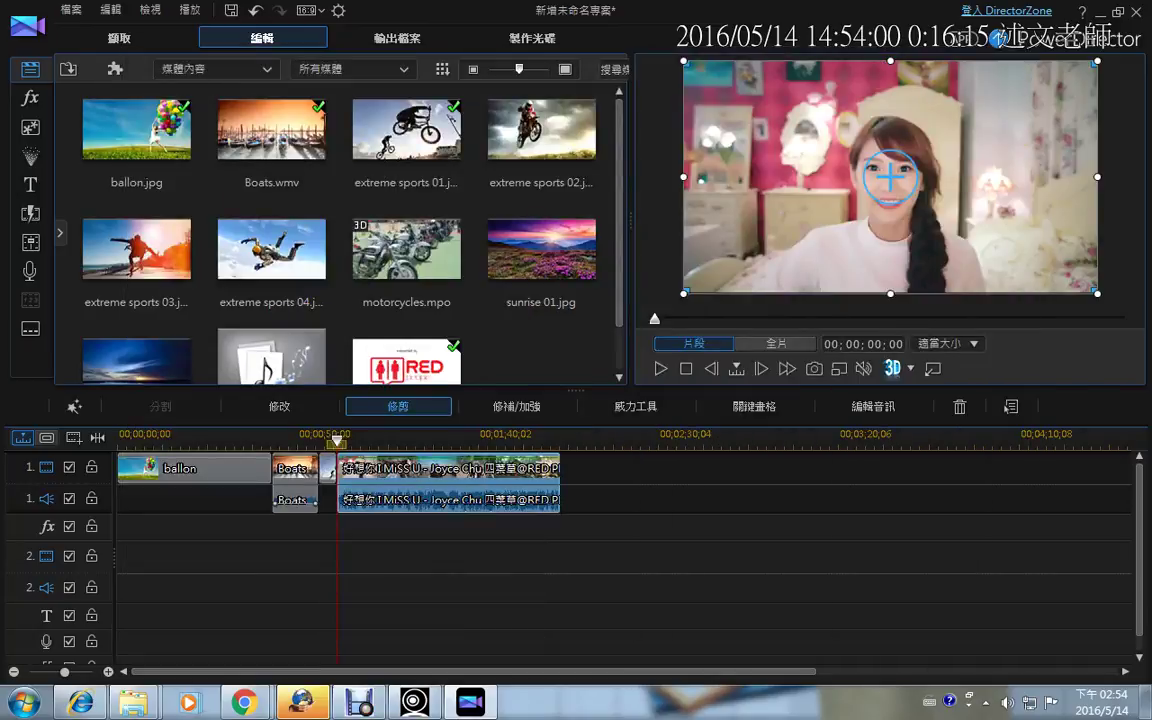
# Space the three trimmed music video clips apart on video track 1, selecting each one to preview its content.
pyautogui.moveTo(664, 480); pyautogui.dragTo(788, 482)
pyautogui.click(530, 482)
pyautogui.moveTo(546, 476); pyautogui.dragTo(625, 476)
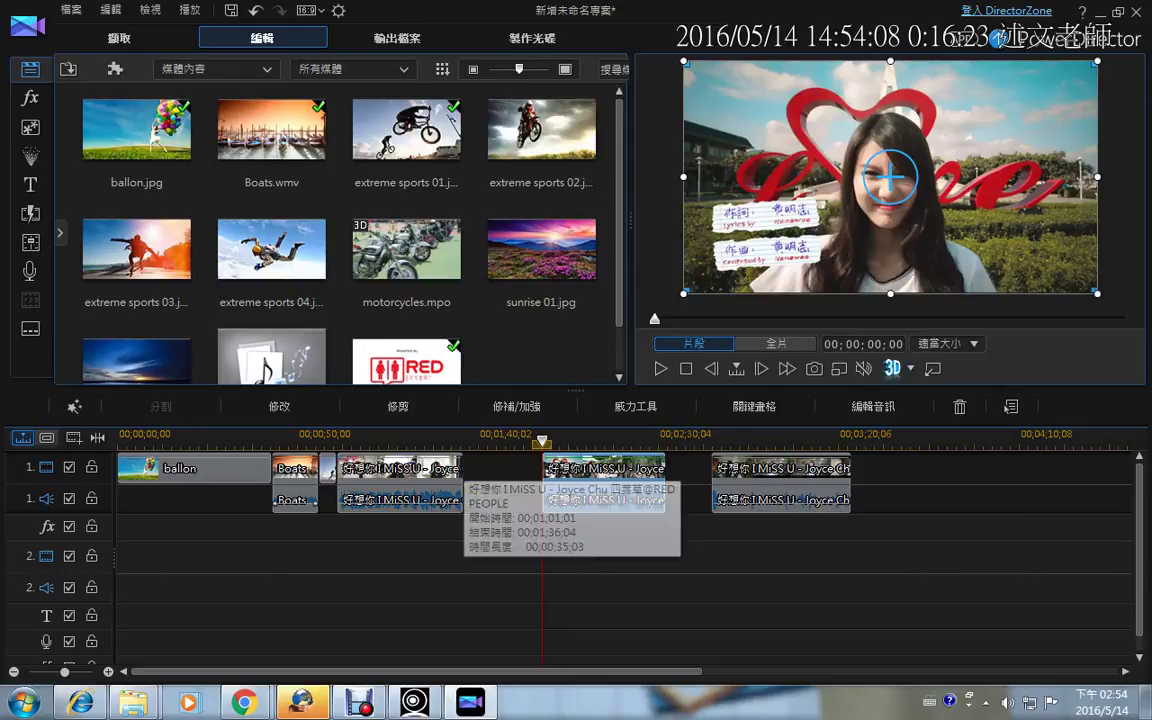
pyautogui.click(458, 468)
pyautogui.click(548, 480)
pyautogui.click(740, 470)
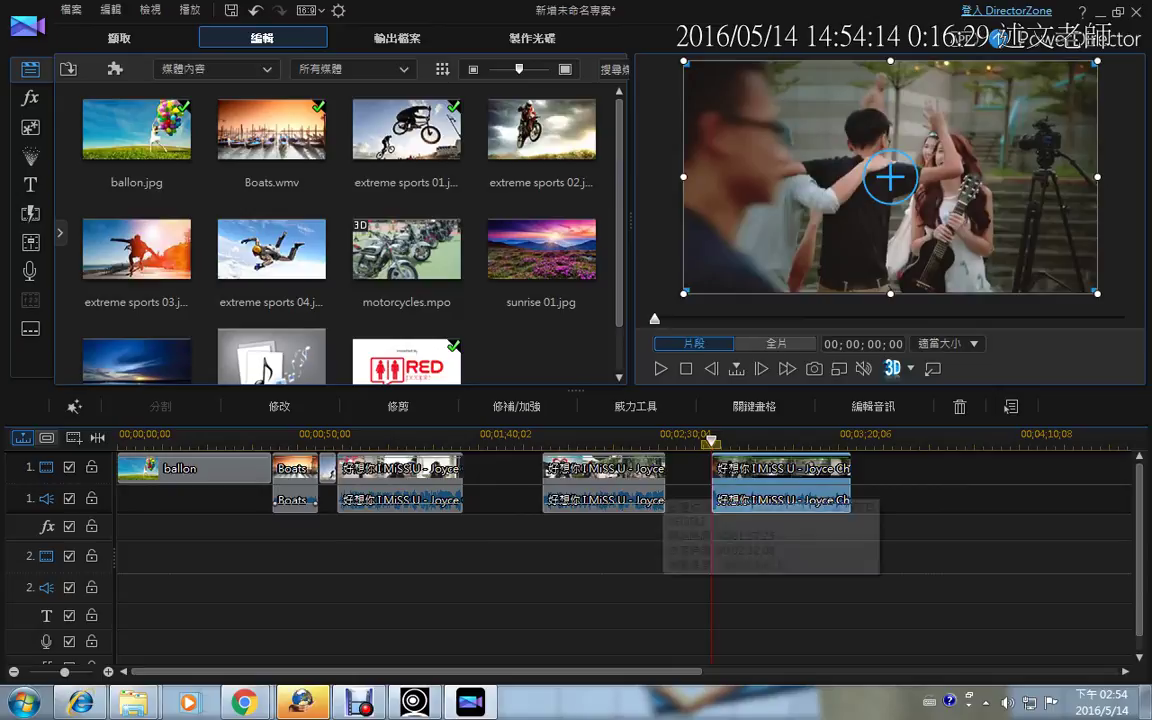
pyautogui.moveTo(405, 472); pyautogui.dragTo(461, 468)
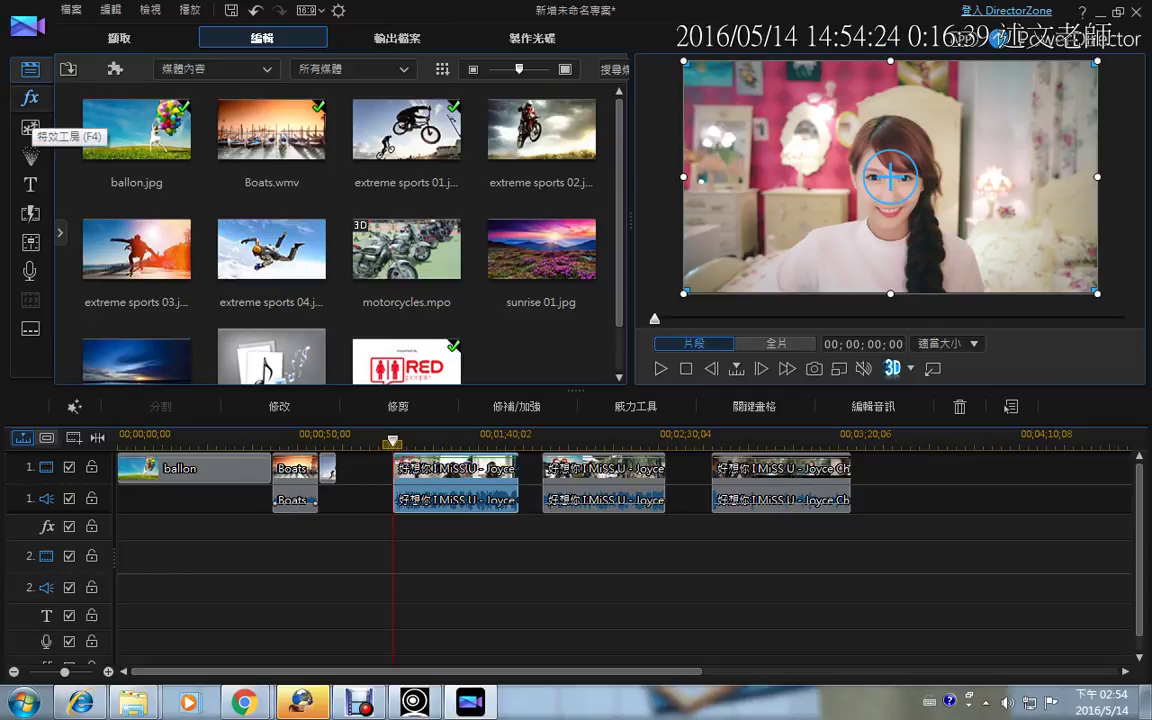
# Open 特效工房, look through the 視覺 and 特殊 effect categories, and preview the 電視牆 effect.
pyautogui.click(30, 98)
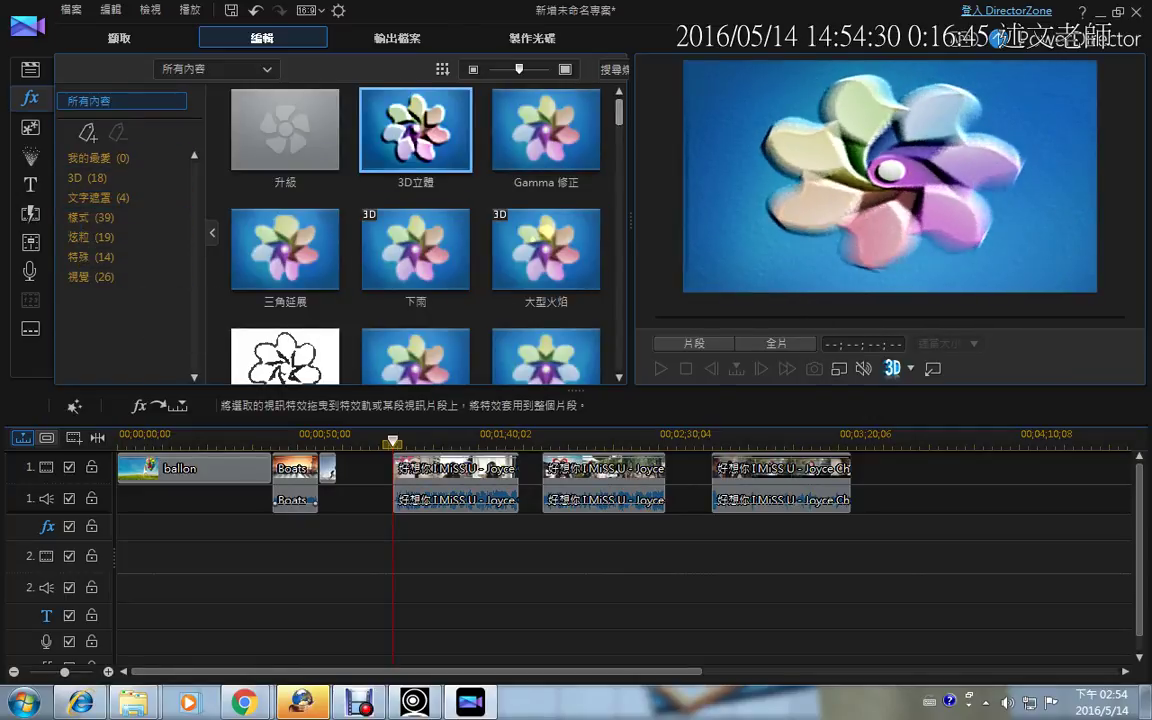
pyautogui.scroll(-5, 415, 230)
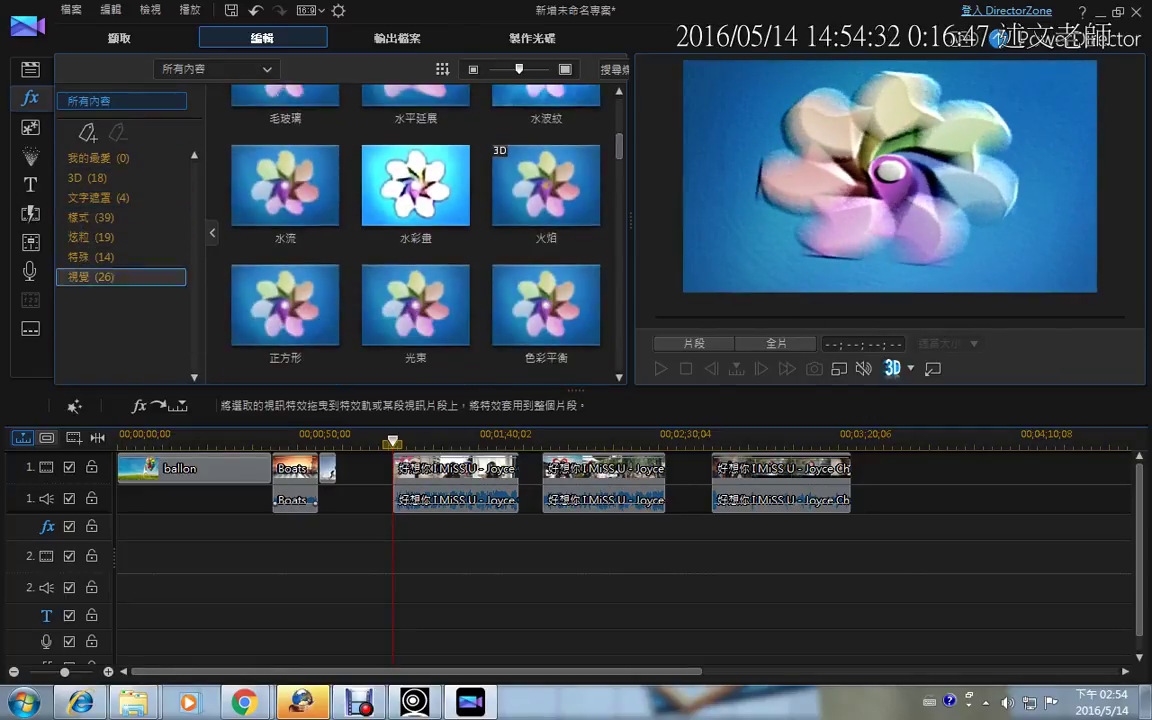
pyautogui.click(91, 277)
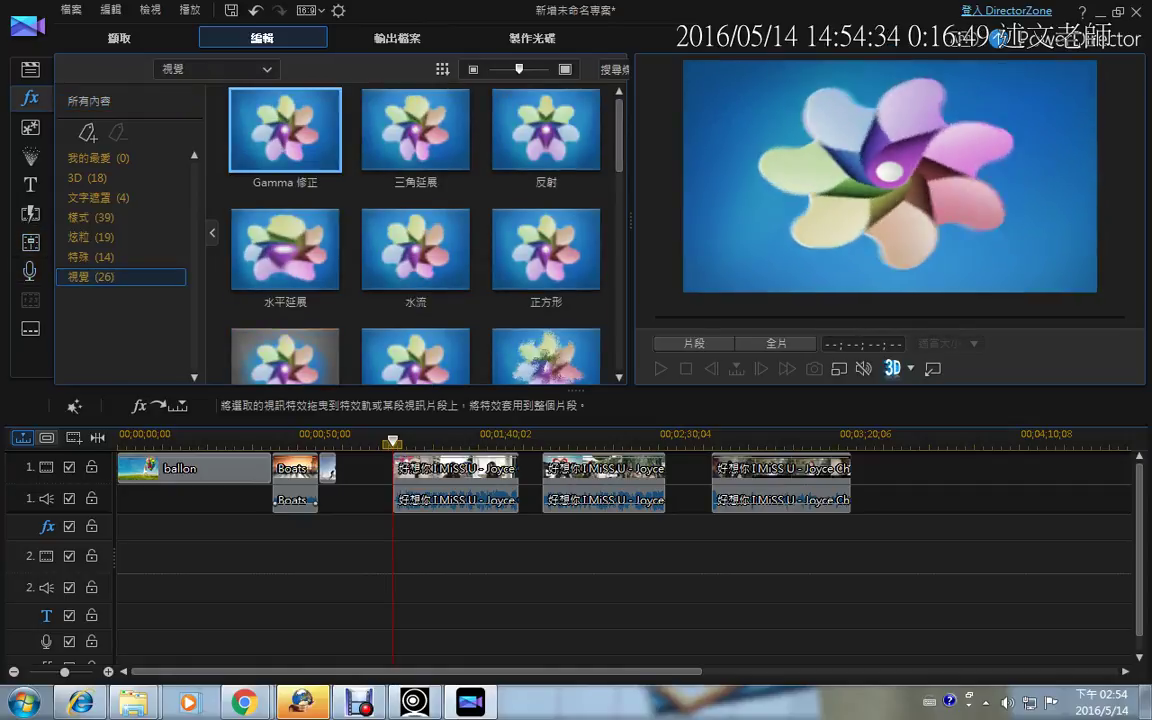
pyautogui.scroll(-5, 415, 235)
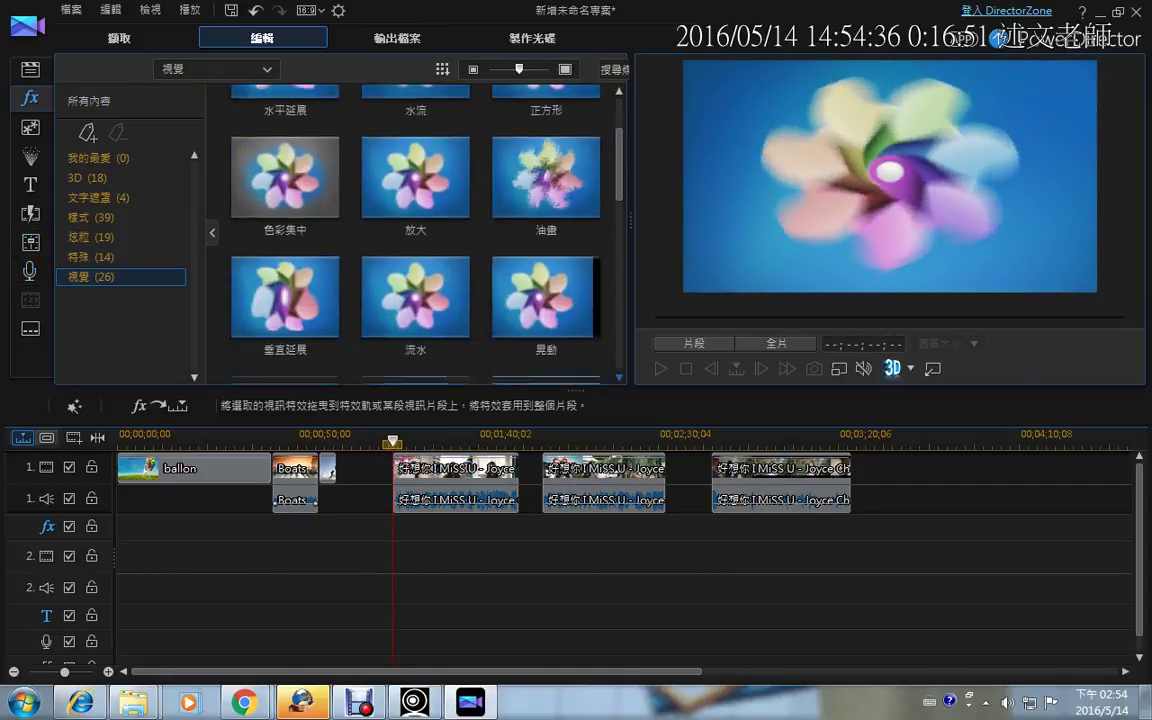
pyautogui.scroll(-3, 415, 235)
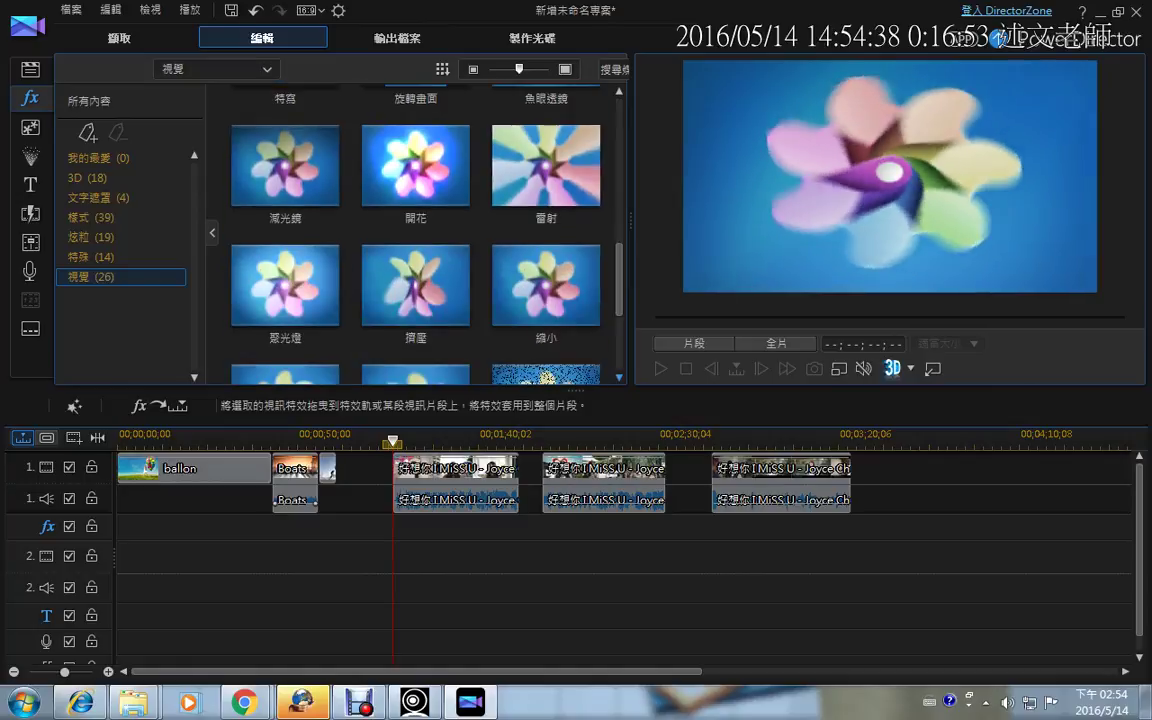
pyautogui.scroll(-5, 415, 235)
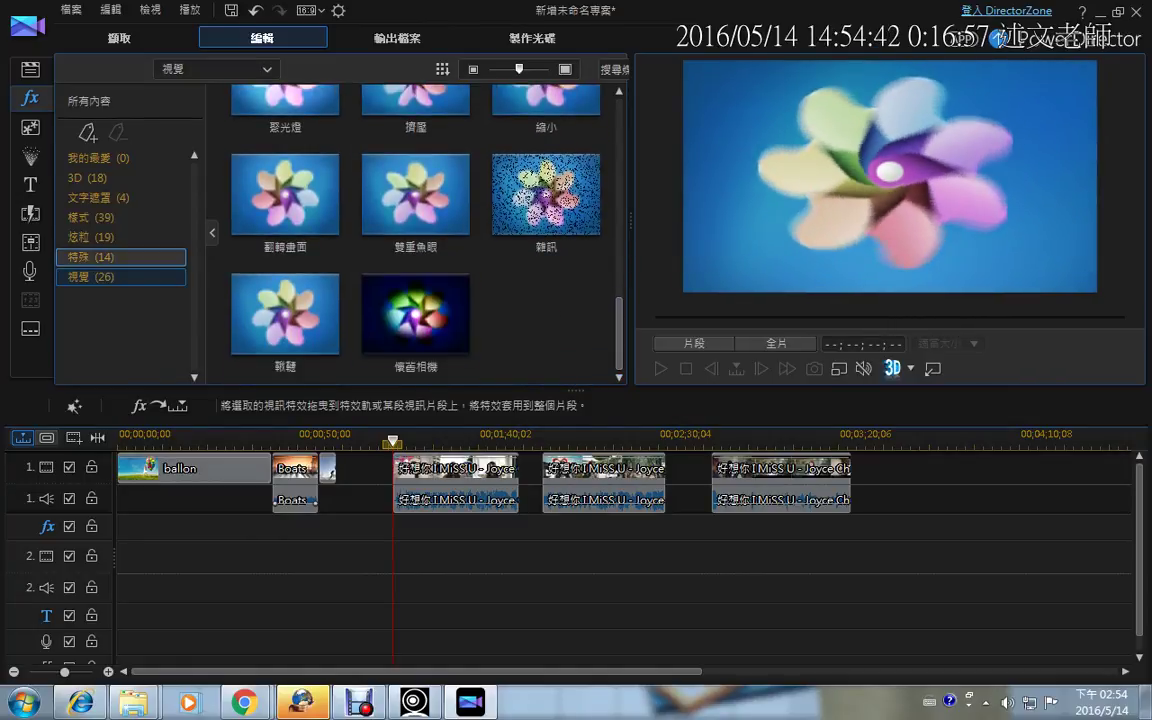
pyautogui.click(97, 257)
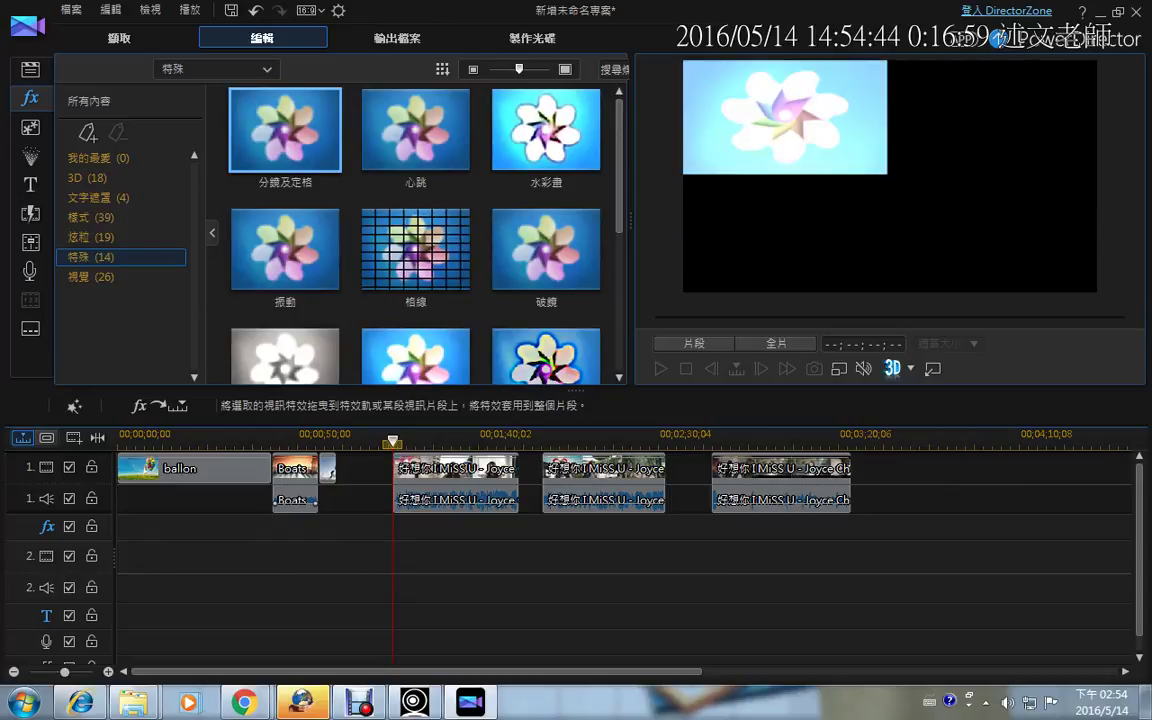
pyautogui.scroll(-5, 415, 235)
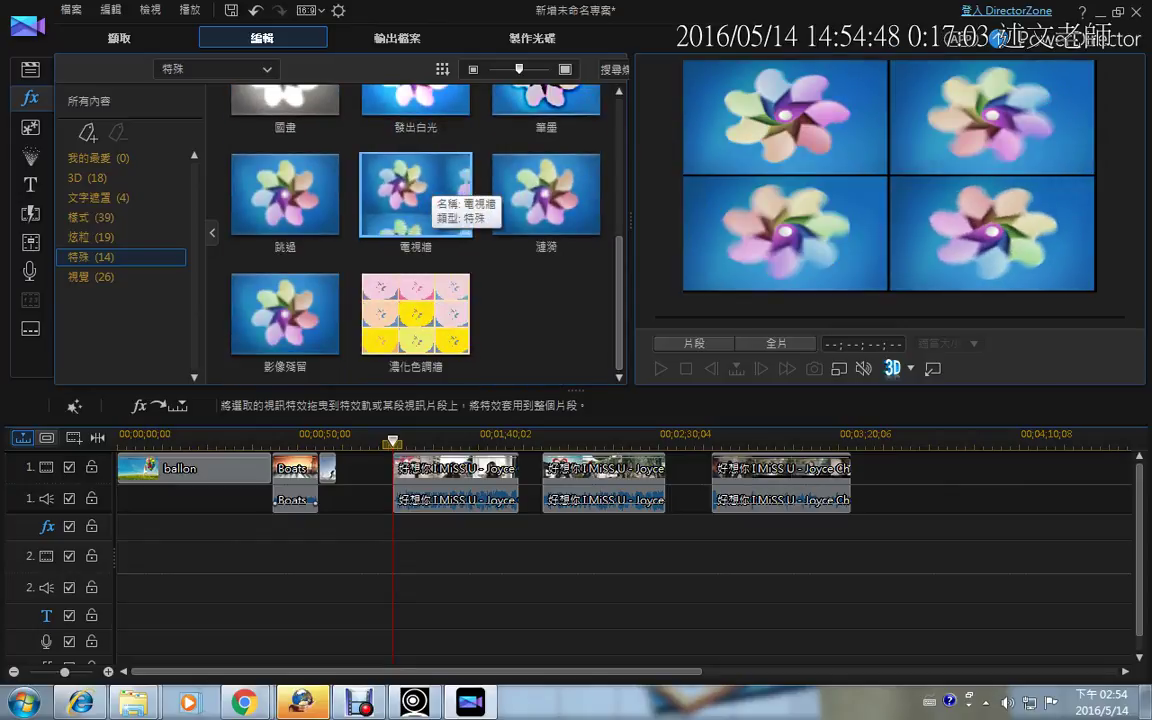
# Place the 電視牆 effect on the effects track beneath the first music video clip and scrub through it to preview the result.
pyautogui.moveTo(425, 191); pyautogui.dragTo(450, 480)
pyautogui.moveTo(440, 345); pyautogui.dragTo(408, 527)
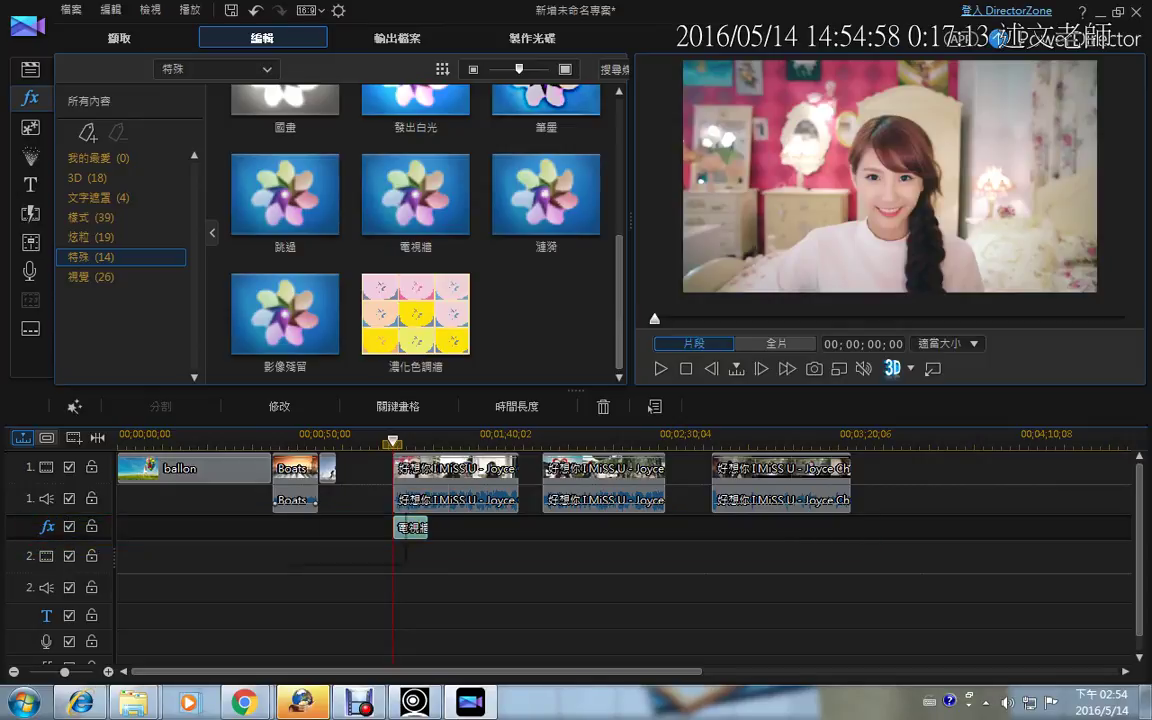
pyautogui.click(392, 441)
pyautogui.moveTo(393, 441); pyautogui.dragTo(412, 441)
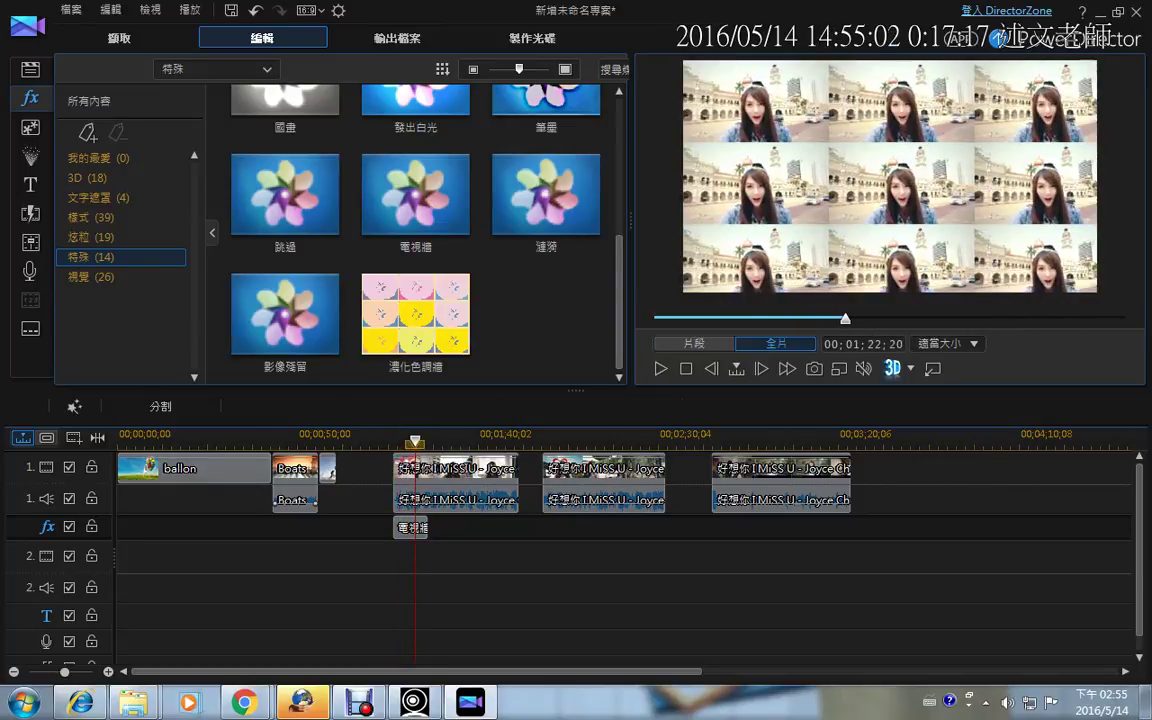
# Preview the 濃化色調牆 effect and delete the 電視牆 effect from the effects track.
pyautogui.click(411, 528)
pyautogui.click(416, 315)
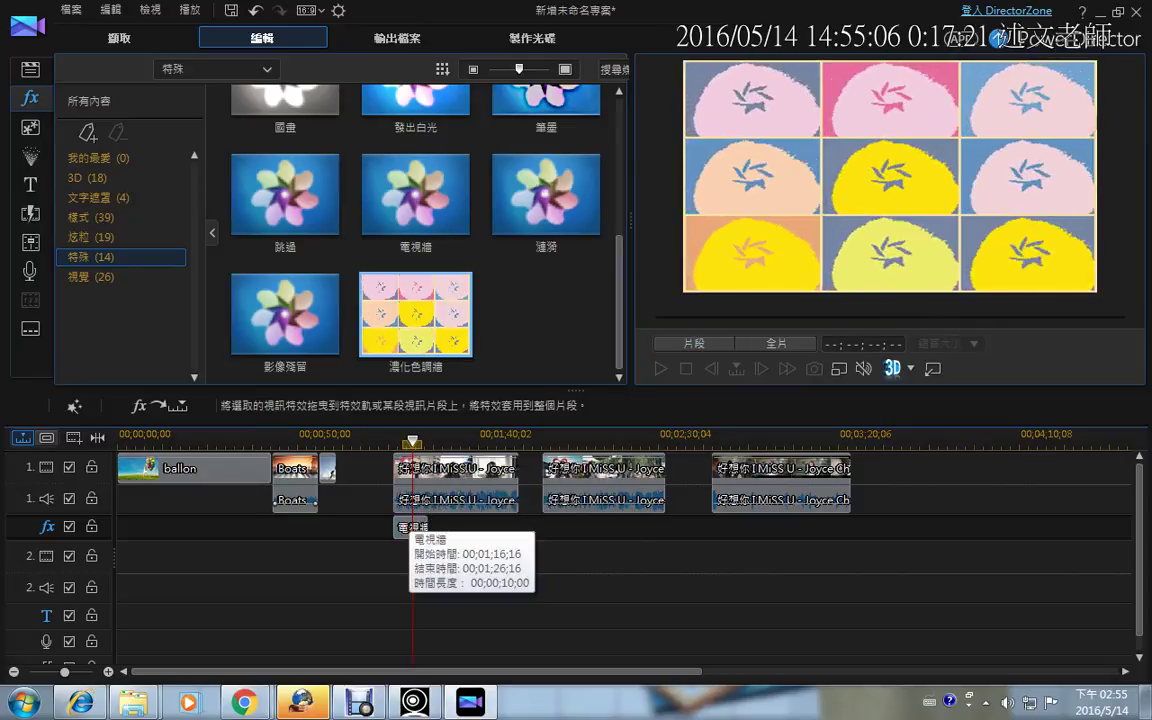
pyautogui.click(411, 527)
pyautogui.press('Delete')
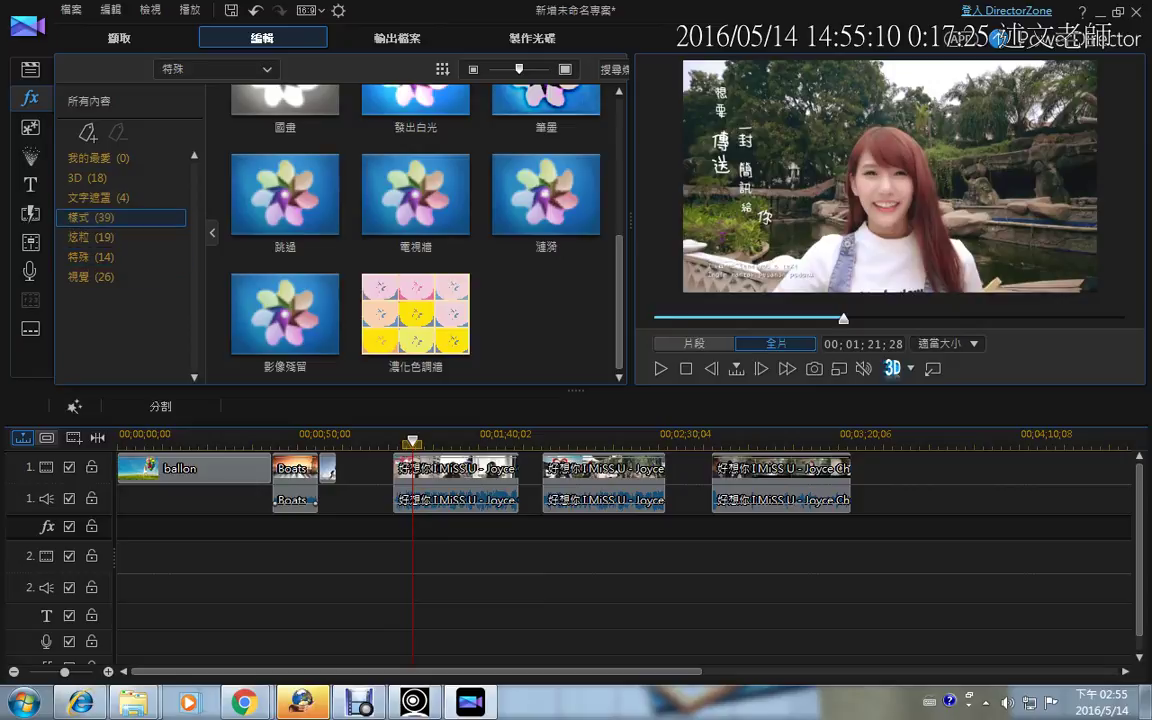
# Add the 懷舊電影 effect from the 樣式 category beneath the second music video clip, matching the clip's full 00;00;34;11 length.
pyautogui.click(90, 217)
pyautogui.scroll(-5, 444, 250)
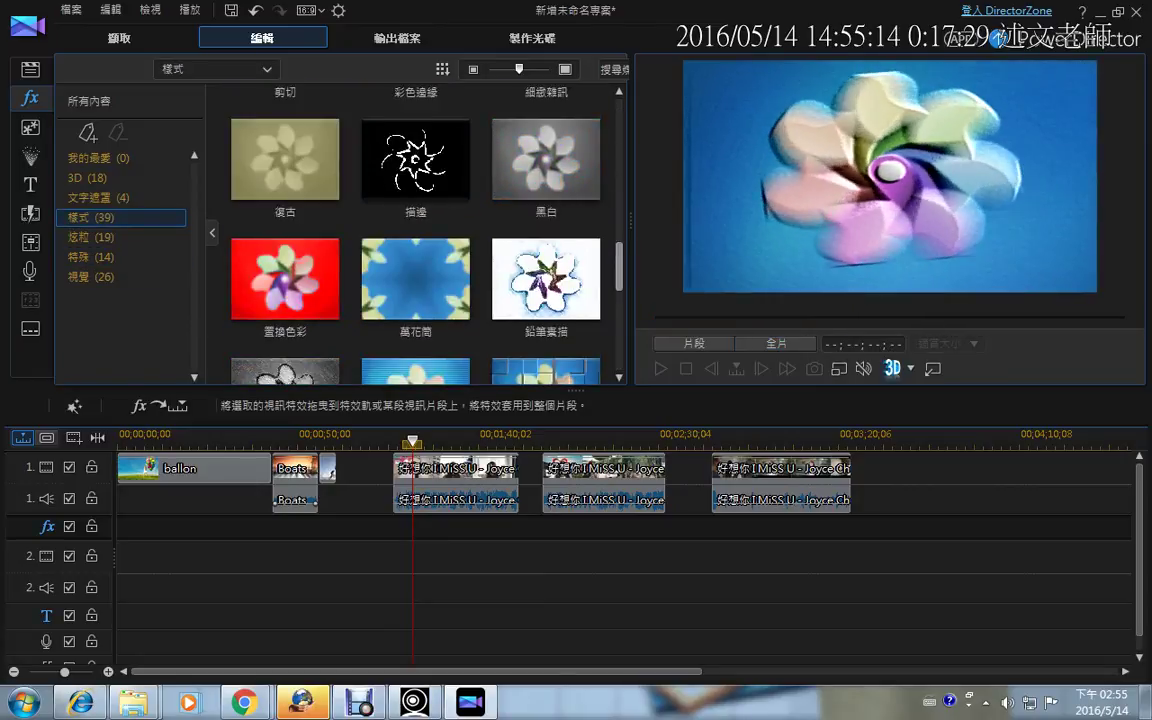
pyautogui.scroll(-6, 415, 230)
pyautogui.scroll(-2, 415, 230)
pyautogui.moveTo(290, 320); pyautogui.dragTo(665, 528)
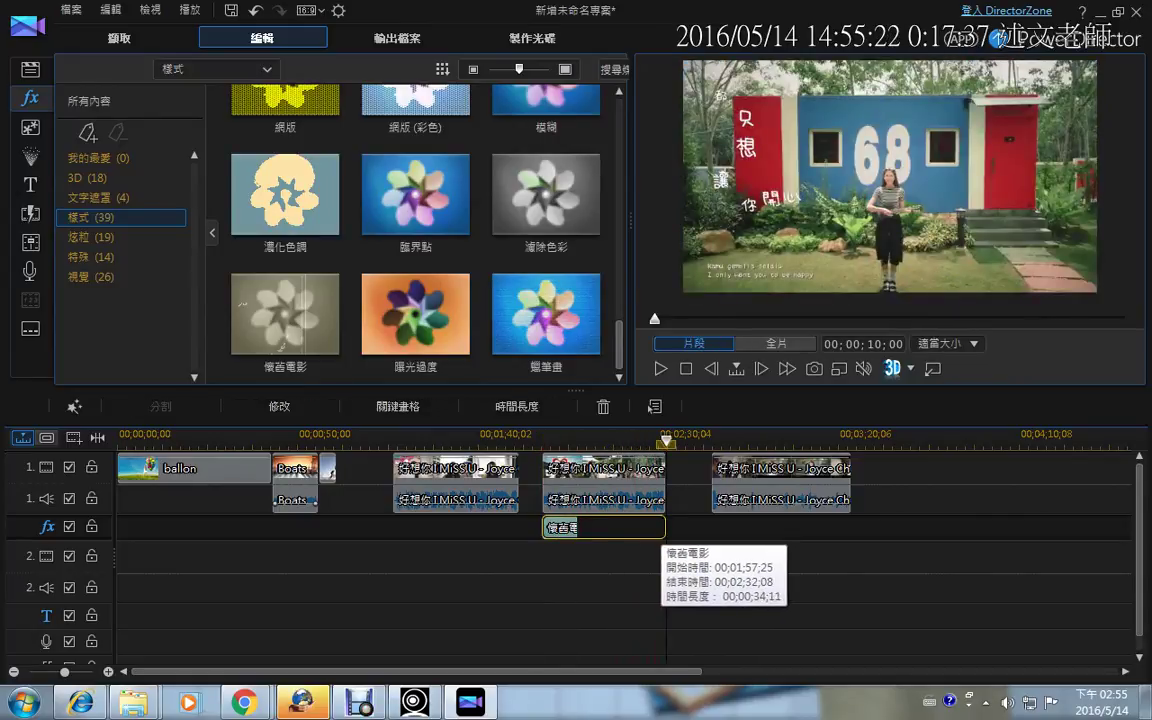
# Play the second music video clip from its middle to check the 懷舊電影 effect, and stop playback.
pyautogui.click(590, 436)
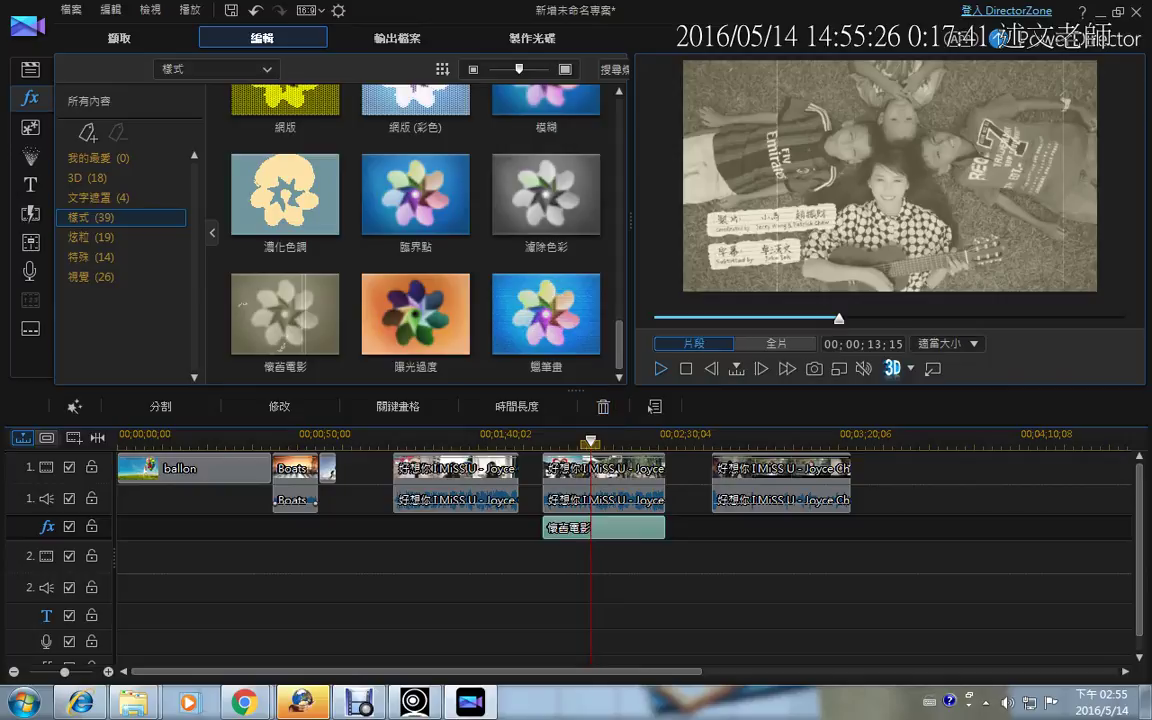
pyautogui.press('space')
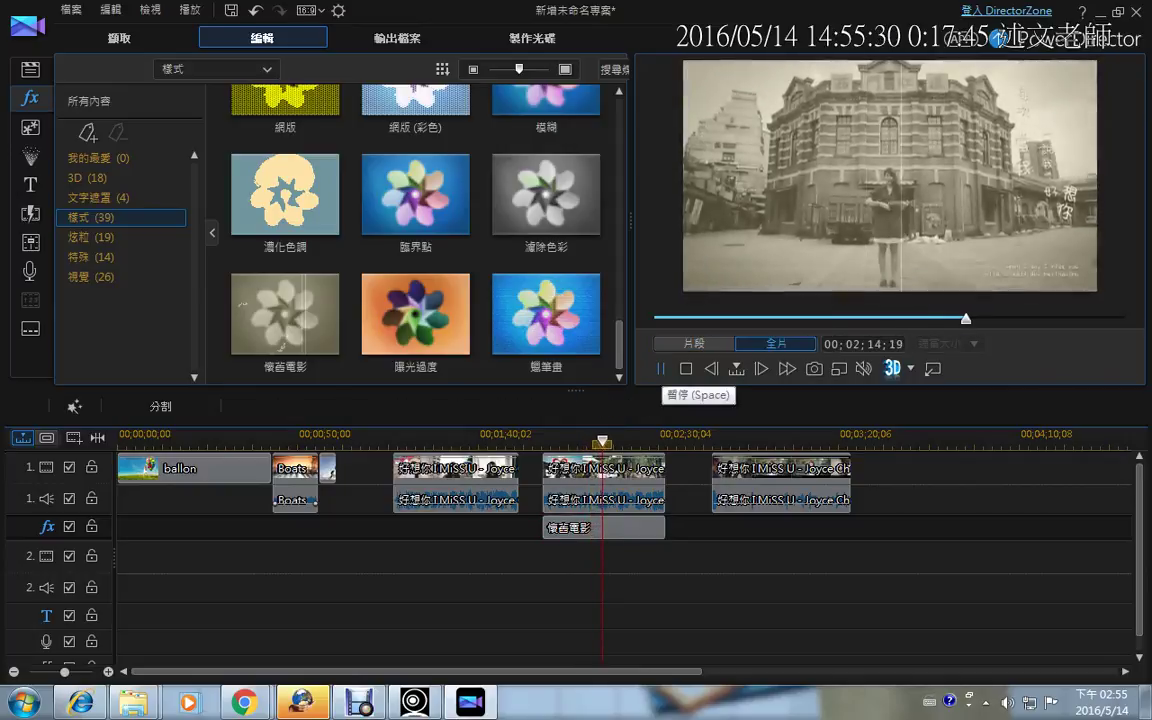
pyautogui.click(686, 368)
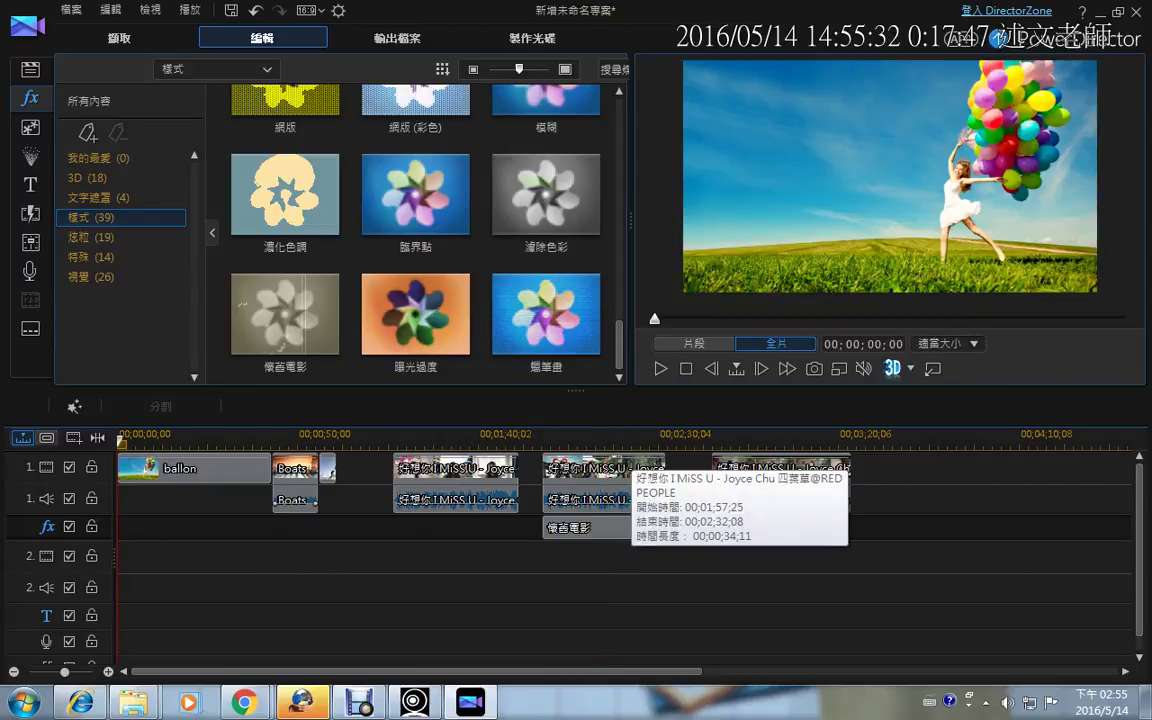
# Adjust the 懷舊電影 effect settings to 污點數量 4, 擦痕數量 7, 雜訊 128 and 閃爍 11.
pyautogui.doubleClick(585, 526)
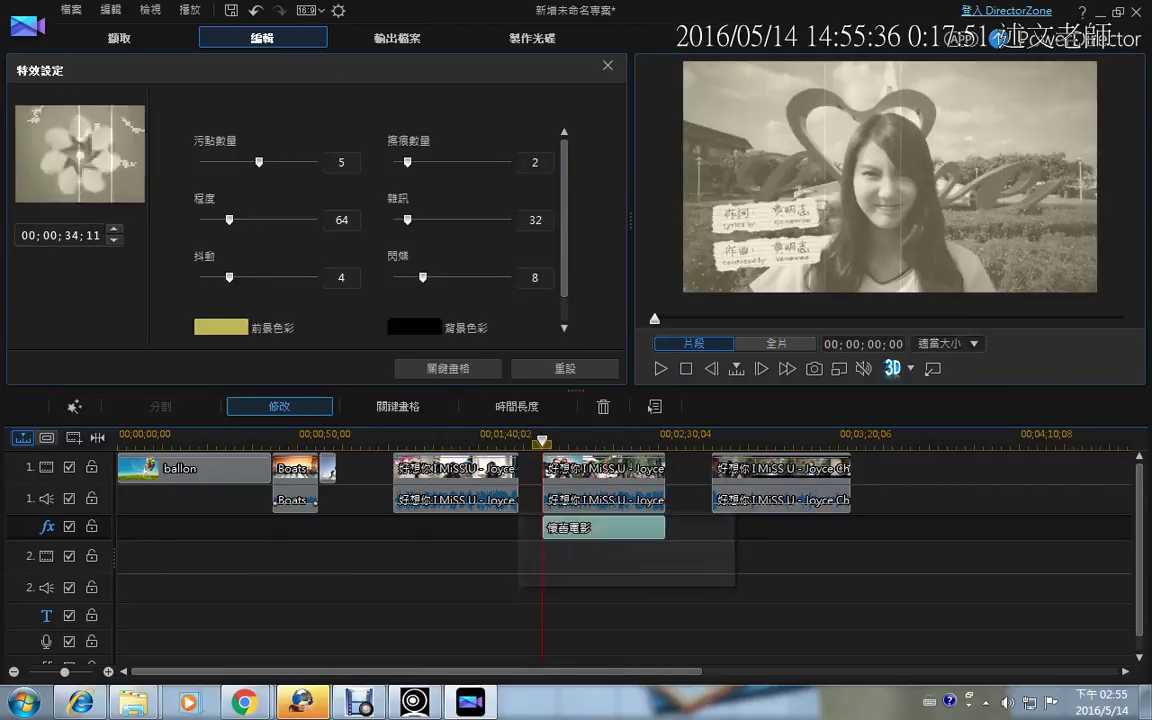
pyautogui.moveTo(259, 162)
pyautogui.mouseDown()
pyautogui.moveTo(270, 162)
pyautogui.moveTo(247, 162)
pyautogui.mouseUp()
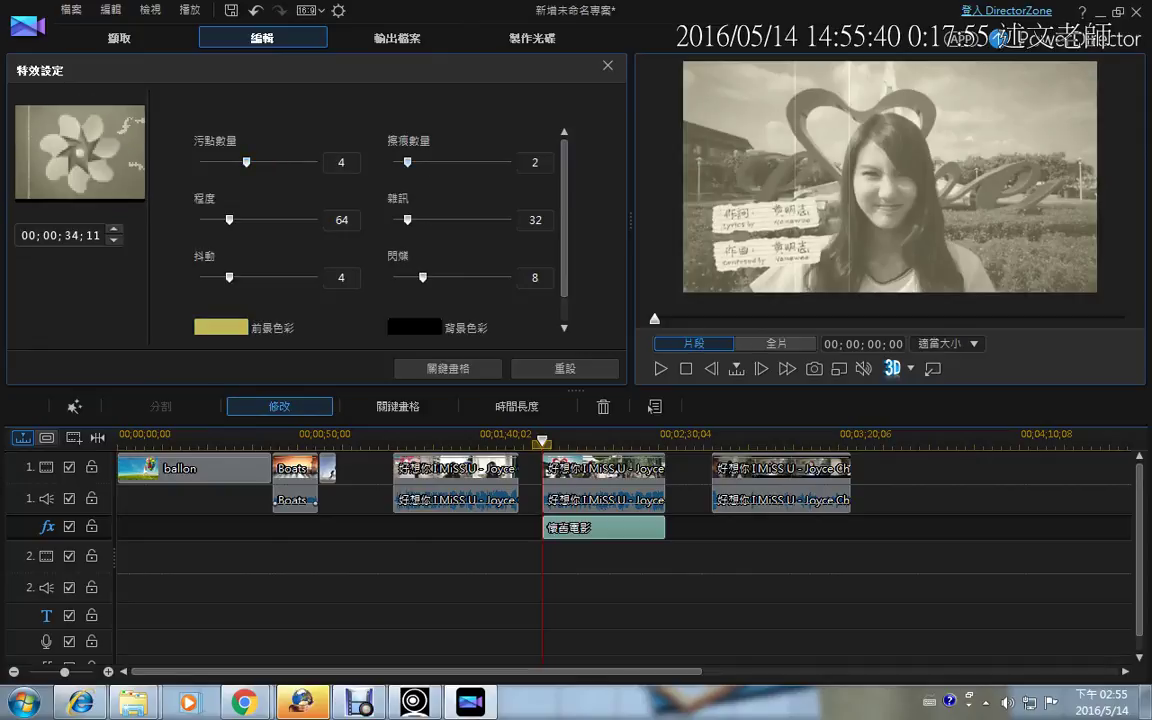
pyautogui.moveTo(407, 162); pyautogui.dragTo(445, 162)
pyautogui.moveTo(407, 220); pyautogui.dragTo(452, 220)
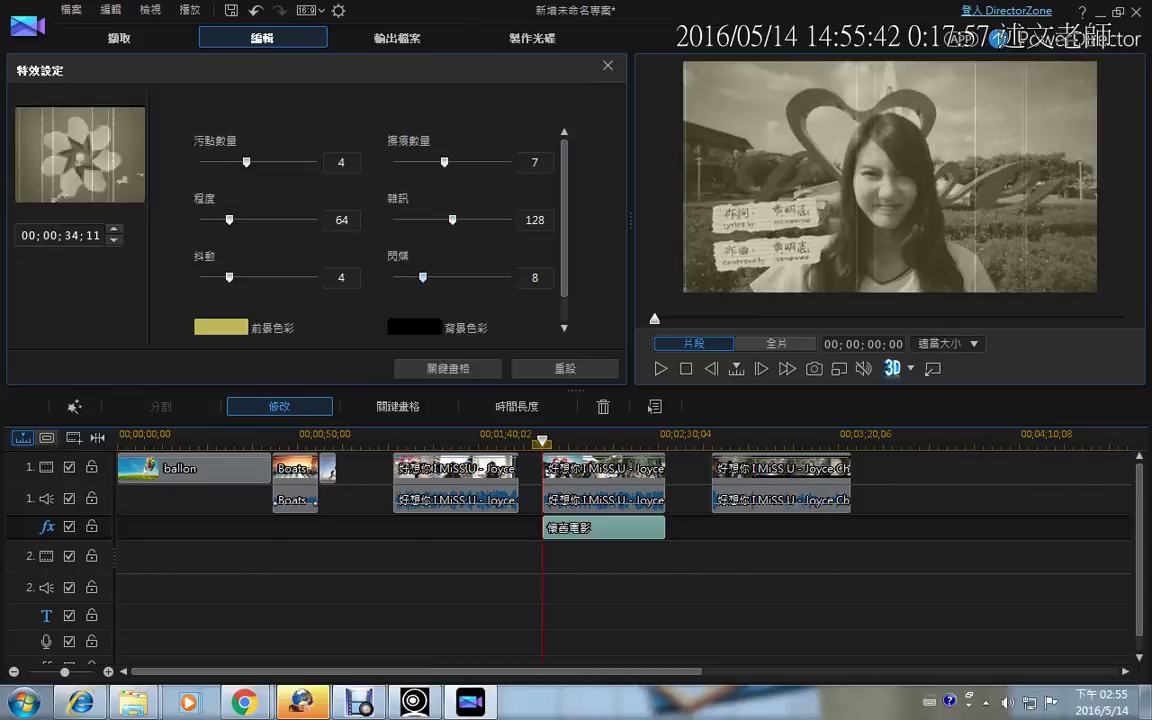
pyautogui.moveTo(423, 277); pyautogui.dragTo(456, 277)
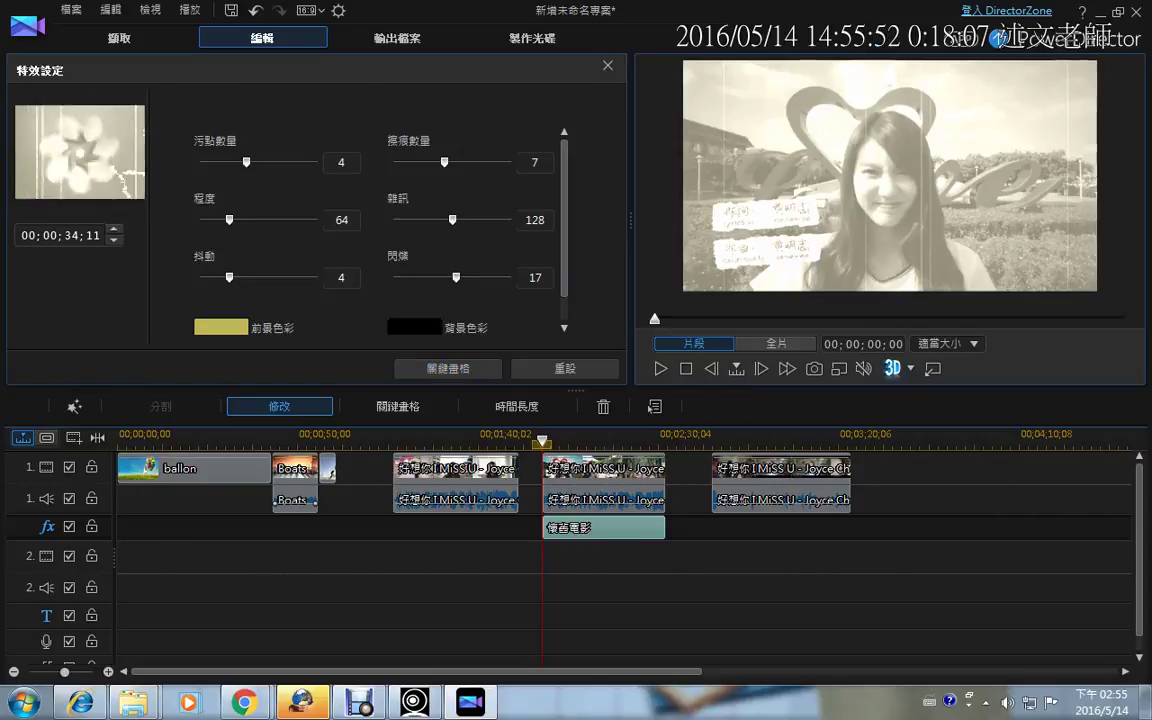
pyautogui.moveTo(456, 277); pyautogui.dragTo(433, 277)
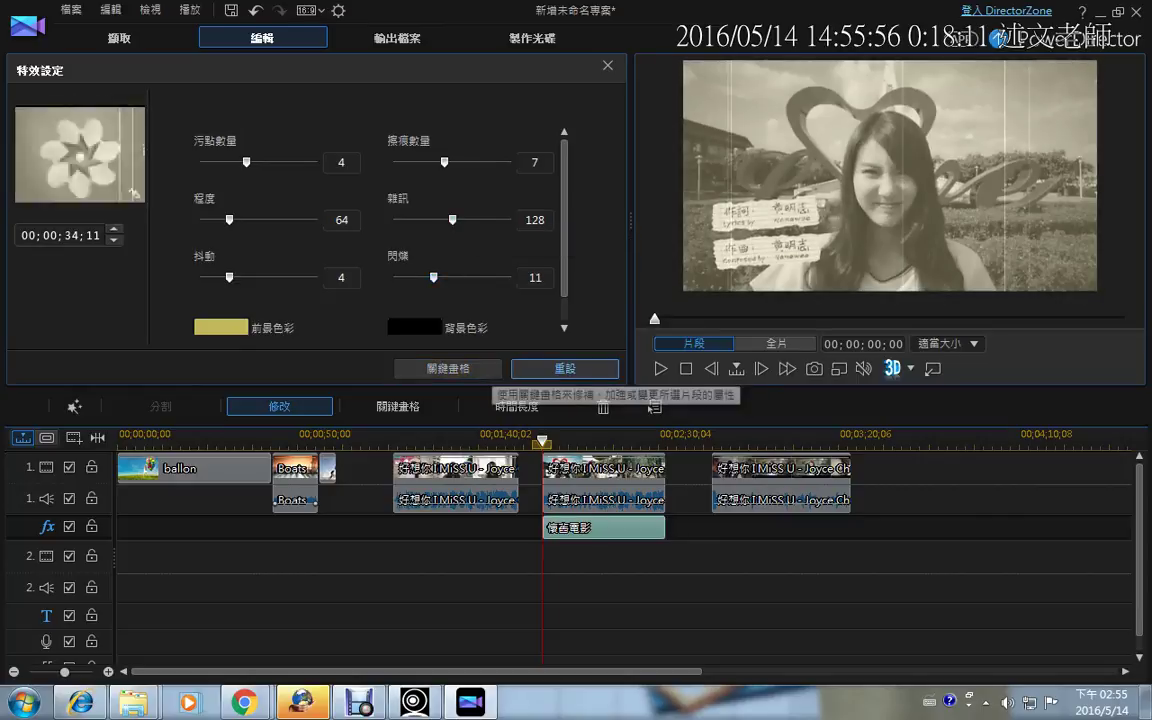
pyautogui.click(608, 66)
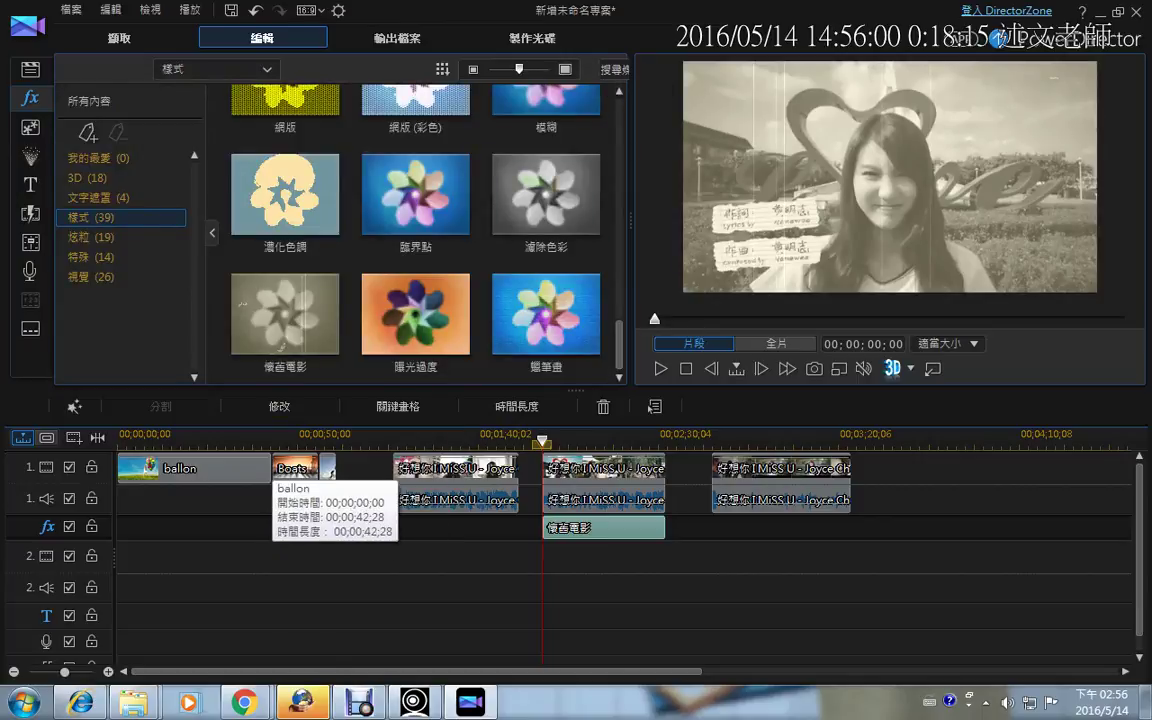
# Return to the media library and show its media import options.
pyautogui.click(30, 69)
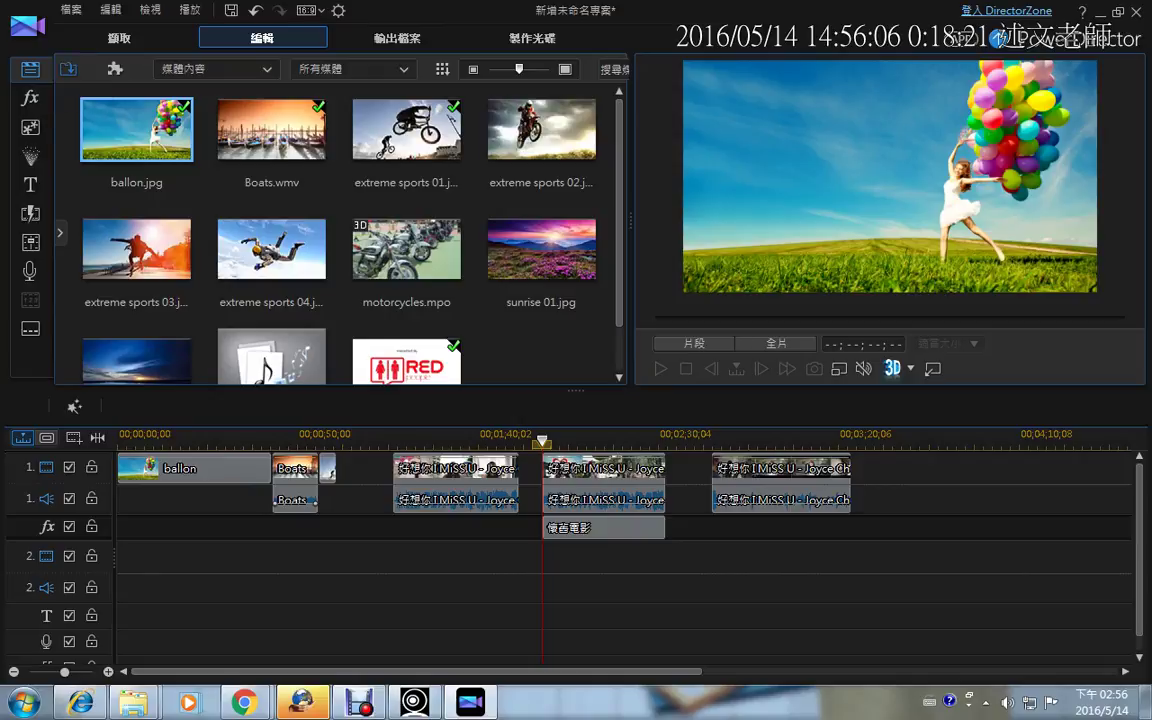
pyautogui.click(68, 68)
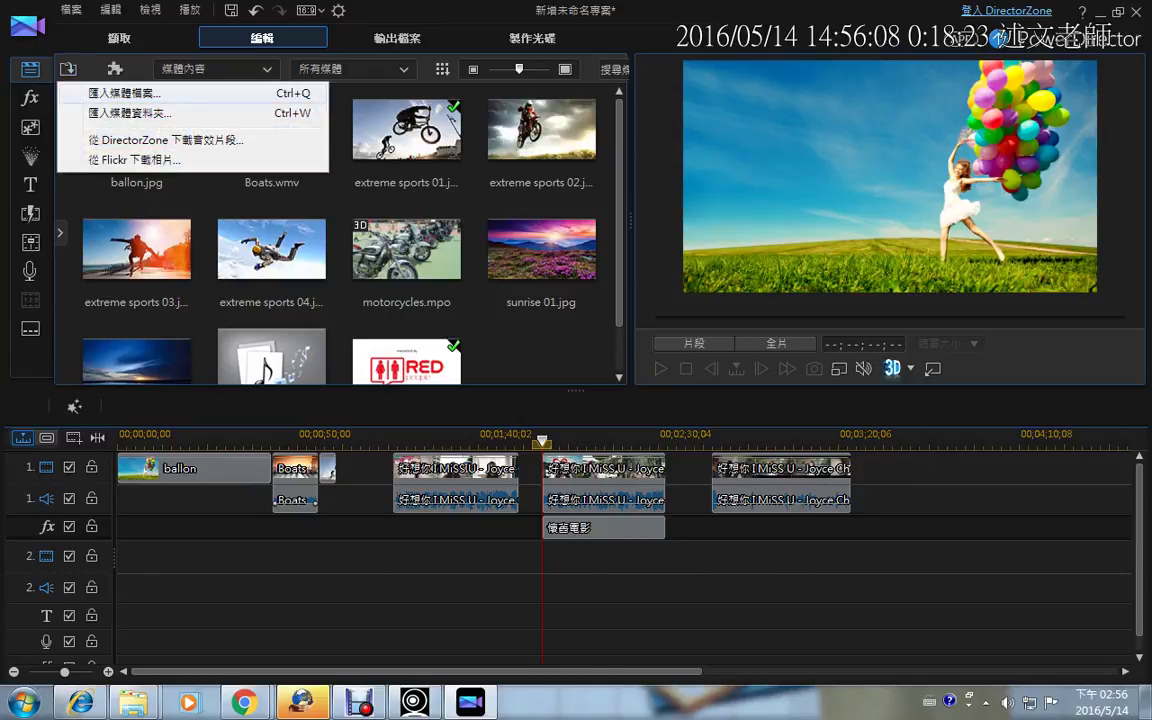
# Try shortening the ballon clip on video track 1 from its end to 00;00;25;21.
pyautogui.click(262, 475)
pyautogui.moveTo(270, 475); pyautogui.dragTo(210, 481)
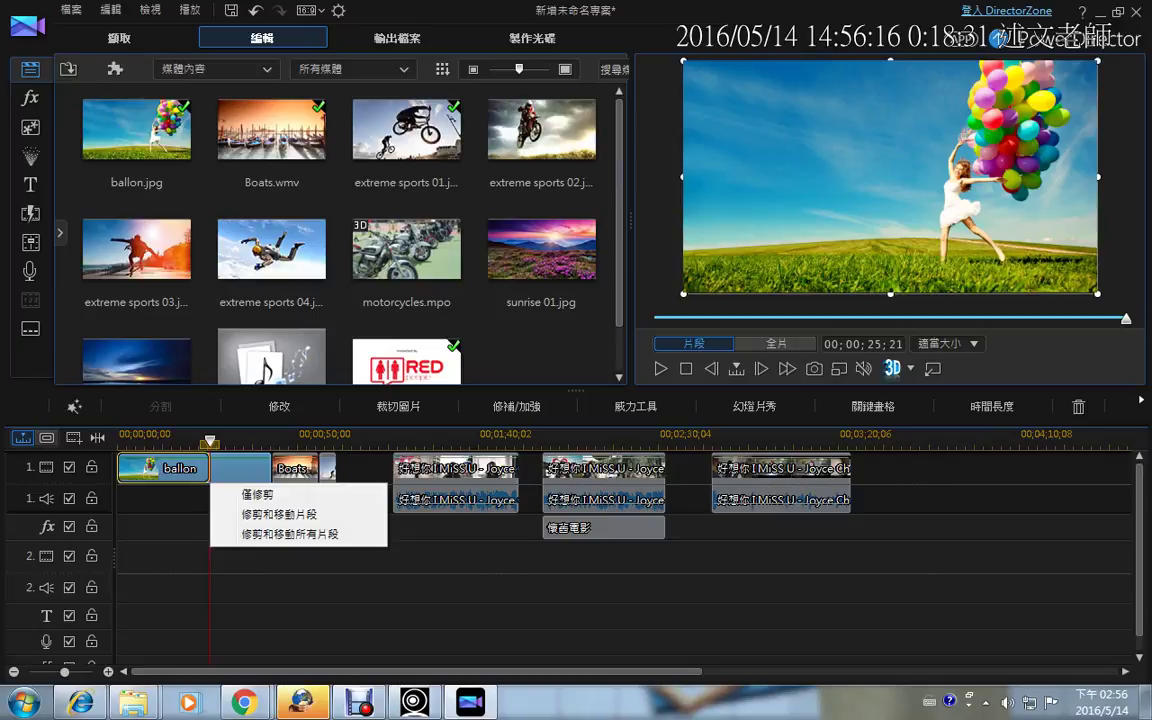
pyautogui.click(246, 468)
# Try trimming the end of the Boats clip directly on video track 1.
pyautogui.click(281, 467)
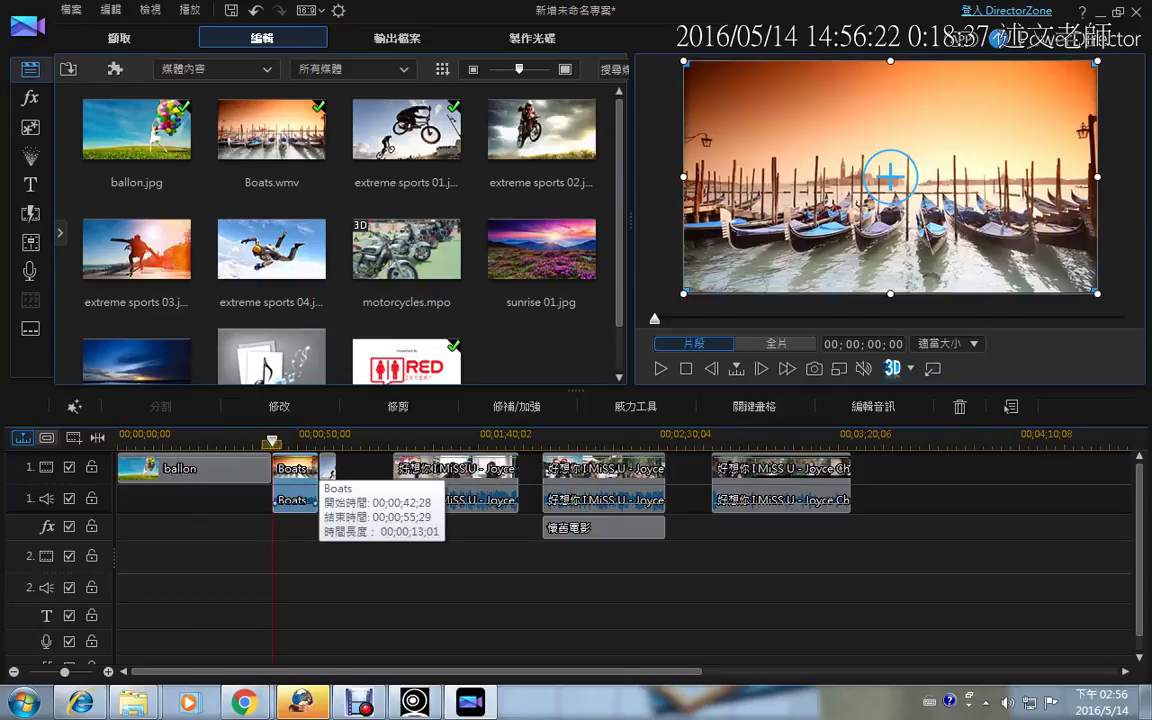
pyautogui.click(317, 470)
pyautogui.moveTo(318, 475)
pyautogui.mouseDown()
pyautogui.moveTo(301, 475)
pyautogui.moveTo(313, 463)
pyautogui.mouseUp()
pyautogui.click(298, 474)
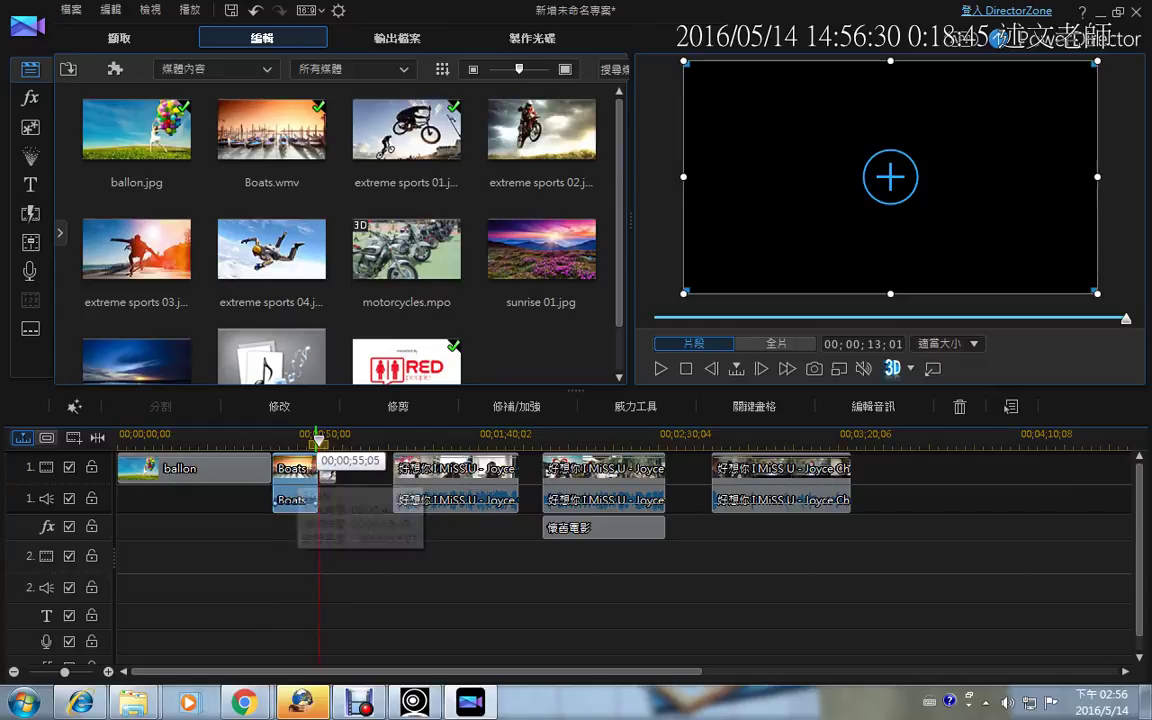
# Review the 單一修剪 and 多重修剪 modes for the Boats clip and close the trim window without applying anything.
pyautogui.click(398, 406)
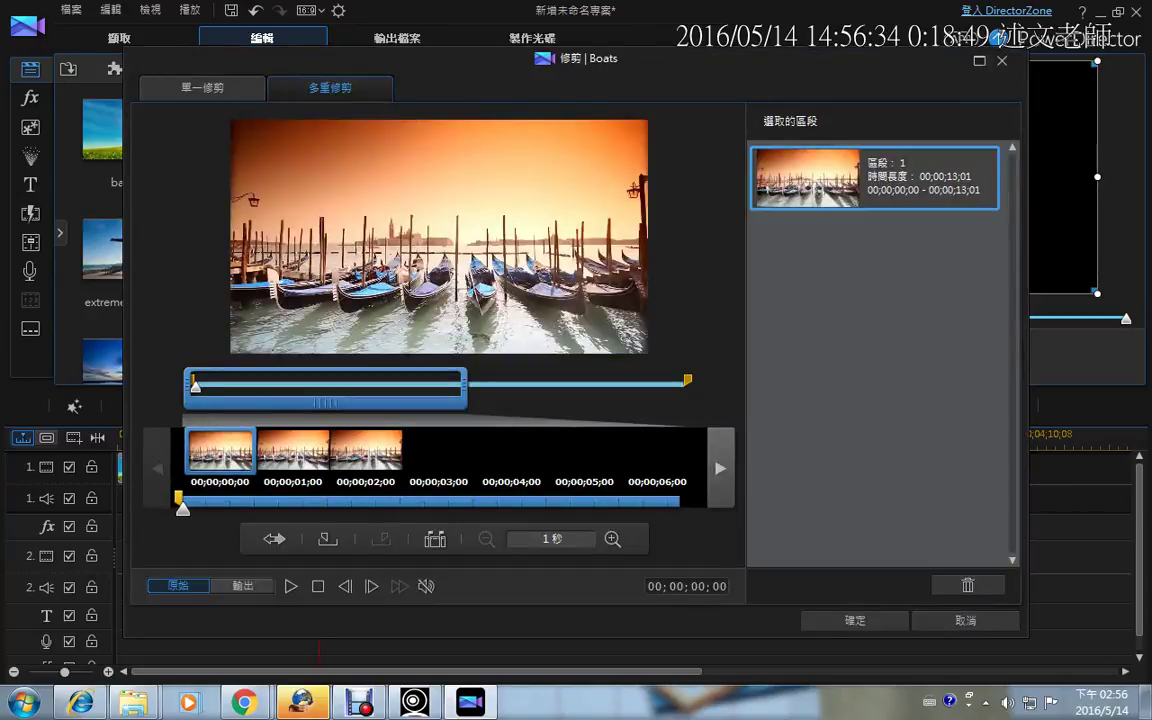
pyautogui.click(202, 88)
pyautogui.click(330, 87)
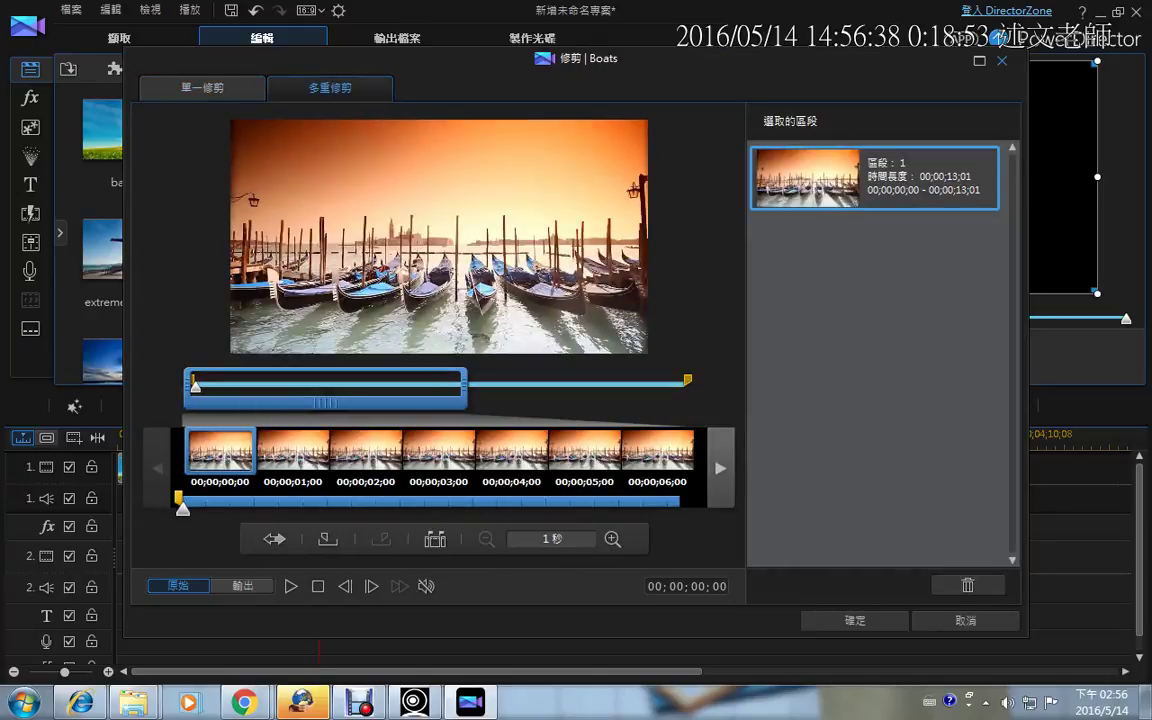
pyautogui.click(1002, 61)
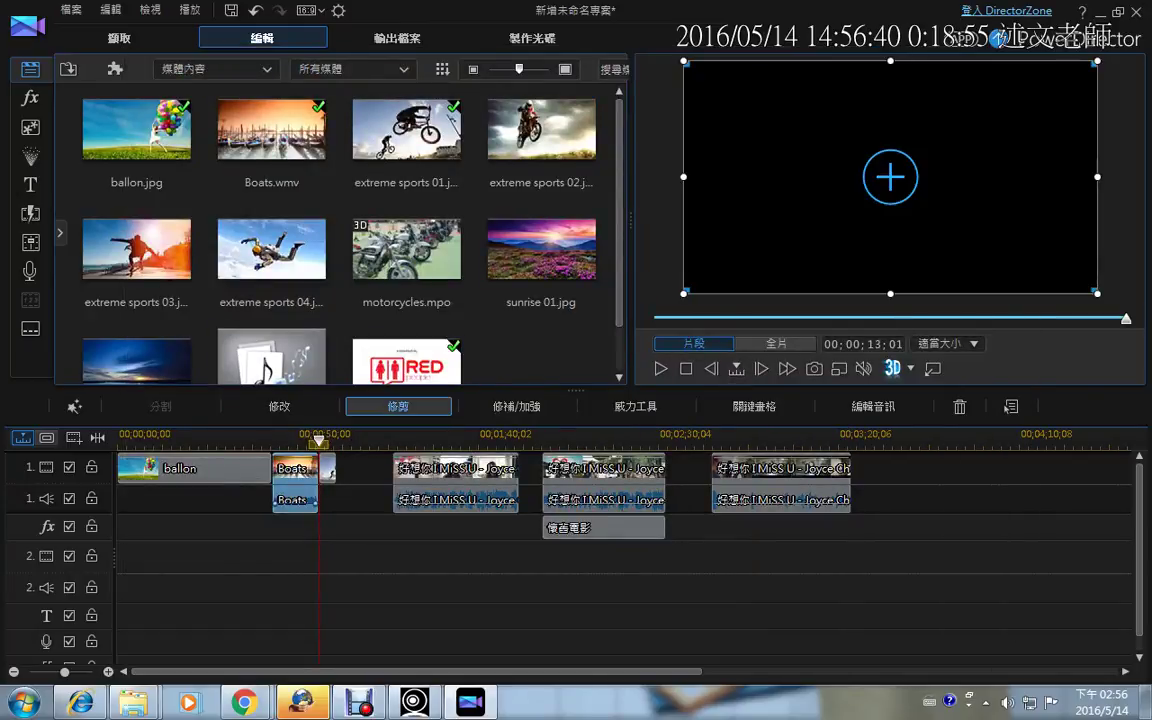
# Reopen the 特效工房 video effects library.
pyautogui.click(30, 97)
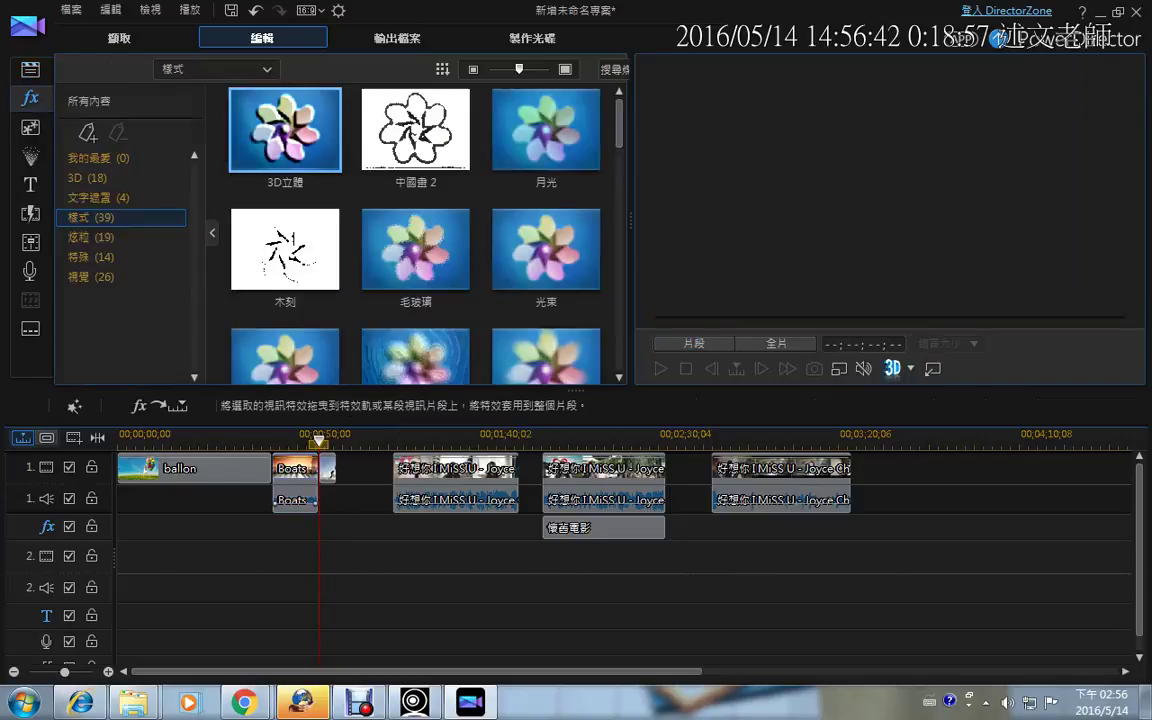